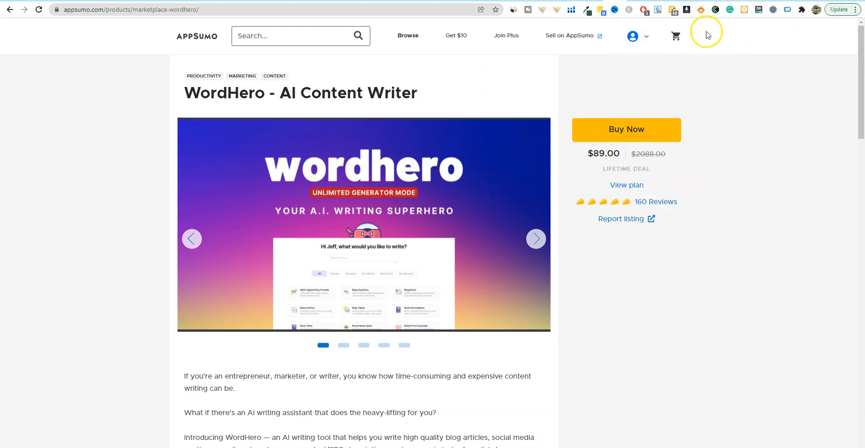
Step: Switch to the Gumroad product page for "How to Create YouTube Videos Fast Using AI Software" and look over its description
{"action": "left_click", "coordinate": [733, 0]}
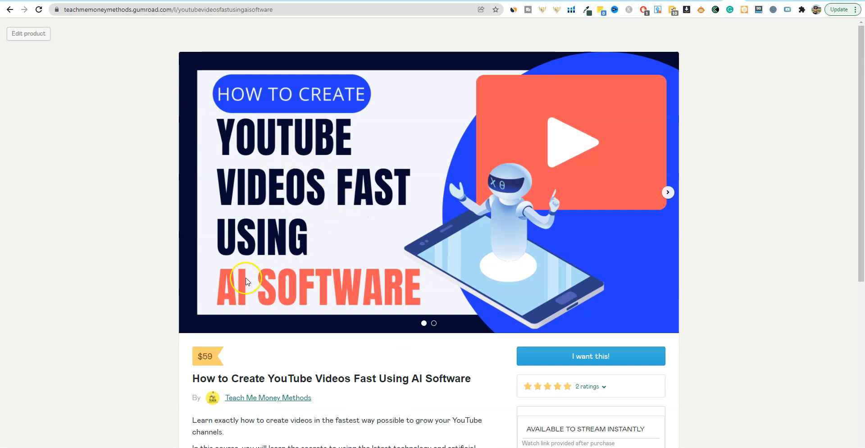
{"action": "scroll", "coordinate": [411, 298], "scroll_direction": "down", "scroll_amount": 3}
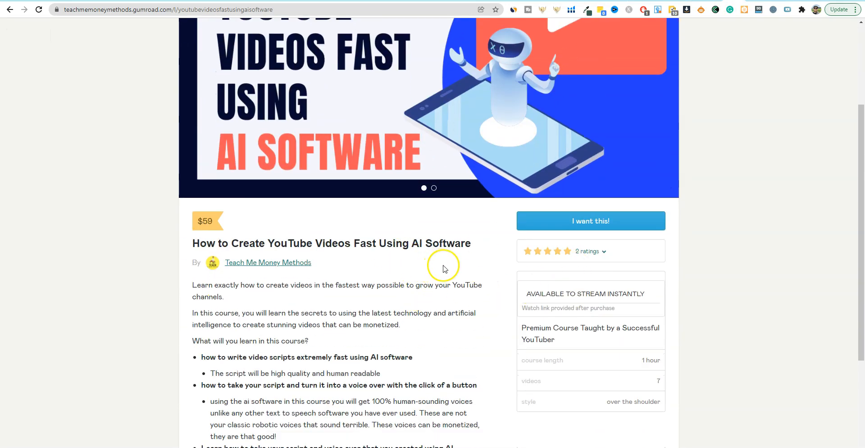
{"action": "scroll", "coordinate": [417, 268], "scroll_direction": "up", "scroll_amount": 3}
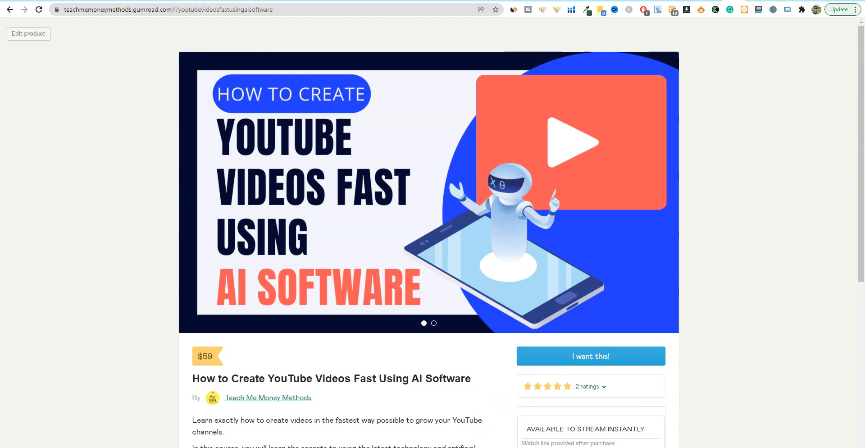
Step: Switch to the YouTube course giveaway log in Excel, maximize it, and examine the winners that have no Claimed mark
{"action": "key", "text": "alt+Tab"}
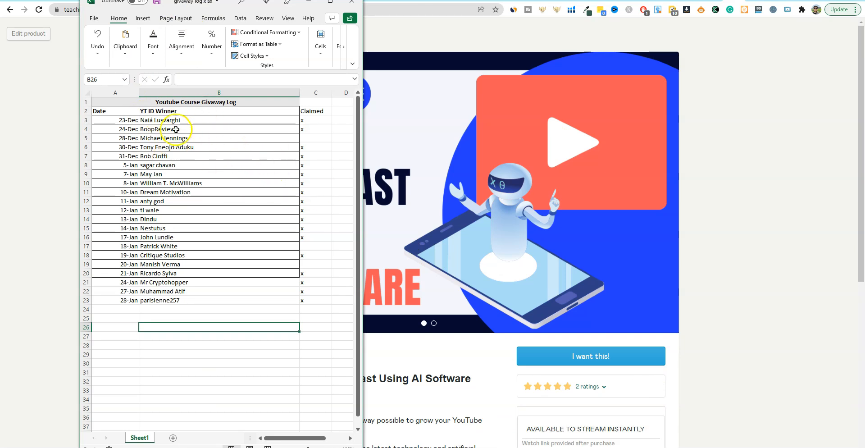
{"action": "left_click_drag", "start_coordinate": [165, 120], "coordinate": [158, 299]}
{"action": "key", "text": "super+Up"}
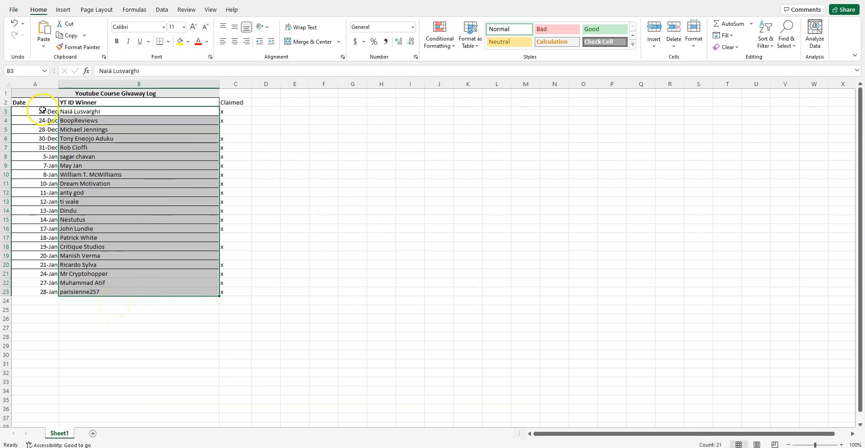
{"action": "left_click", "coordinate": [236, 129]}
{"action": "left_click_drag", "start_coordinate": [236, 130], "coordinate": [84, 131]}
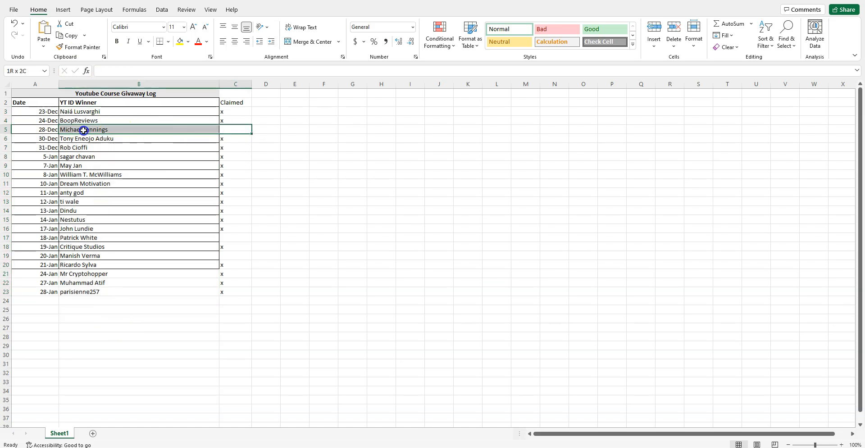
{"action": "left_click_drag", "start_coordinate": [235, 238], "coordinate": [90, 237]}
{"action": "left_click_drag", "start_coordinate": [228, 256], "coordinate": [77, 256]}
{"action": "left_click", "coordinate": [76, 256]}
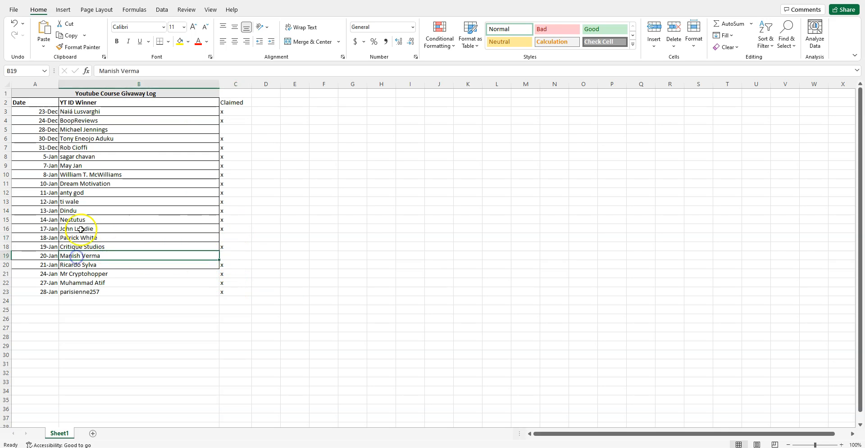
{"action": "left_click", "coordinate": [100, 238]}
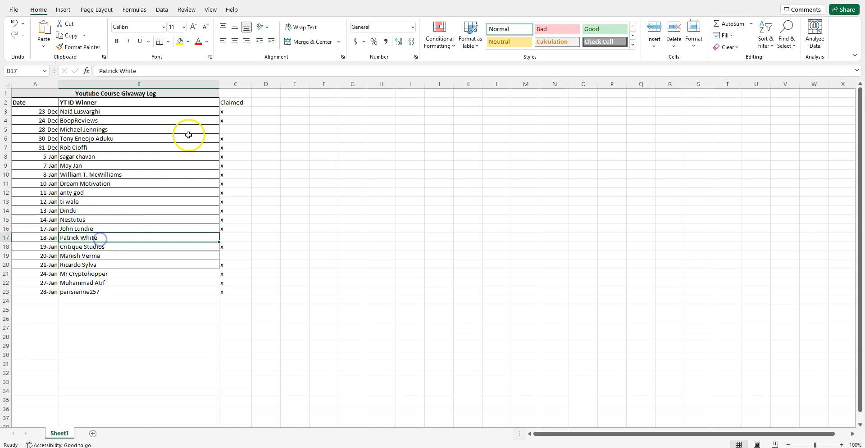
{"action": "left_click", "coordinate": [106, 129]}
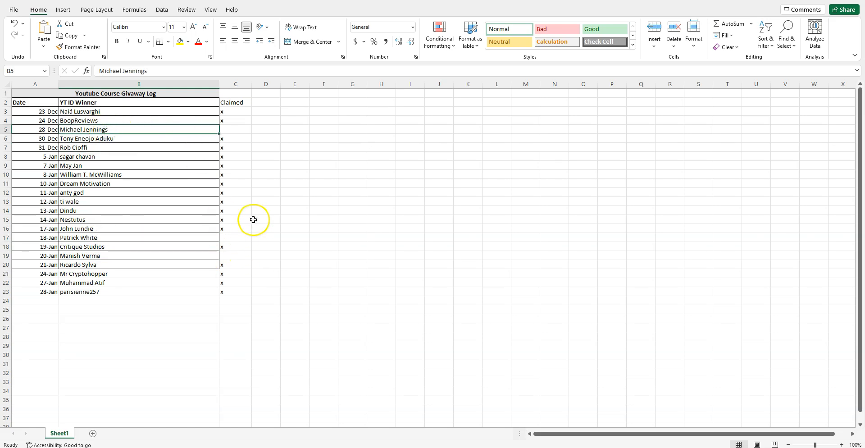
Step: Review the full winners list with its Claimed column and the first empty rows below it
{"action": "left_click", "coordinate": [234, 114]}
{"action": "left_click_drag", "start_coordinate": [233, 114], "coordinate": [87, 291]}
{"action": "left_click", "coordinate": [104, 311]}
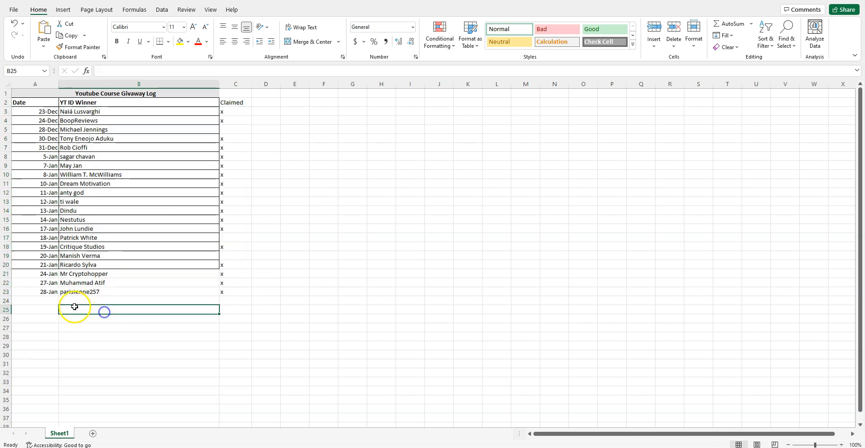
{"action": "left_click", "coordinate": [75, 300]}
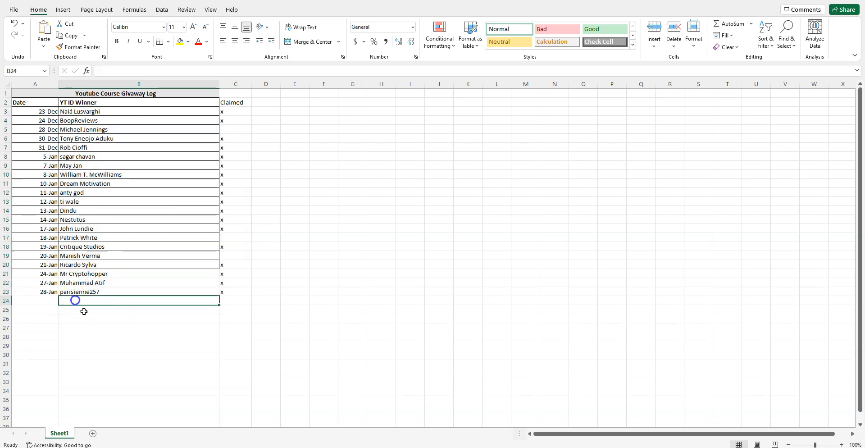
{"action": "left_click", "coordinate": [86, 310]}
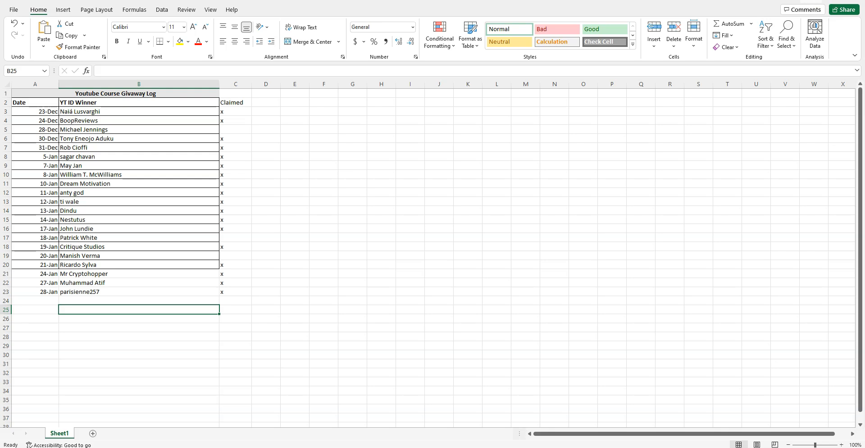
Step: Switch to the YouTube Random Comment Picker in the browser, load the comments from the copied video link, and draw a winner
{"action": "left_click", "coordinate": [813, 1]}
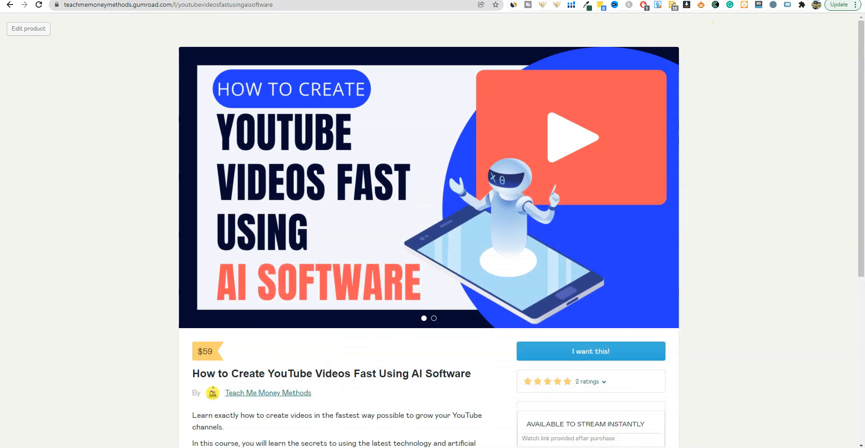
{"action": "left_click", "coordinate": [448, 189]}
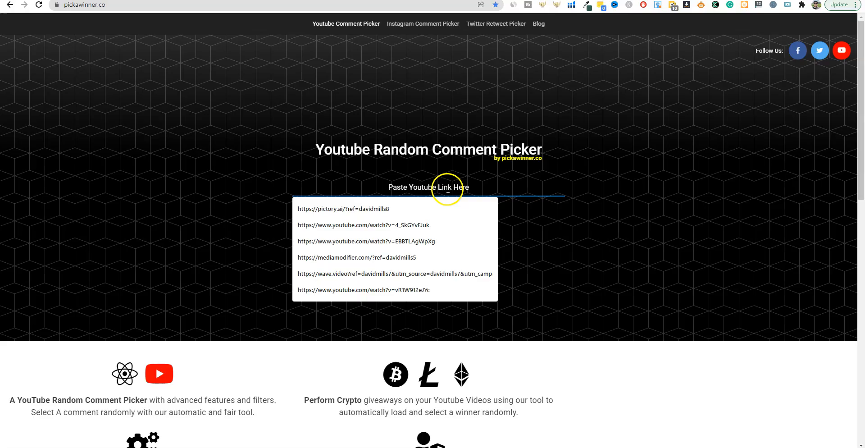
{"action": "key", "text": "ctrl+v"}
{"action": "left_click", "coordinate": [434, 211]}
{"action": "left_click", "coordinate": [343, 266]}
{"action": "left_click", "coordinate": [511, 265]}
{"action": "left_click", "coordinate": [429, 220]}
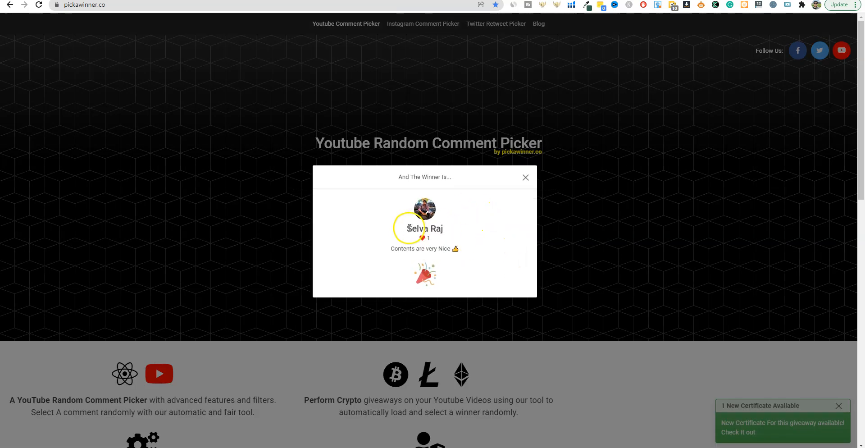
Step: Copy the drawn winner's name into cell B24 of the giveaway log in Excel and enter the date 1-31 in A24
{"action": "left_click_drag", "start_coordinate": [407, 228], "coordinate": [447, 228]}
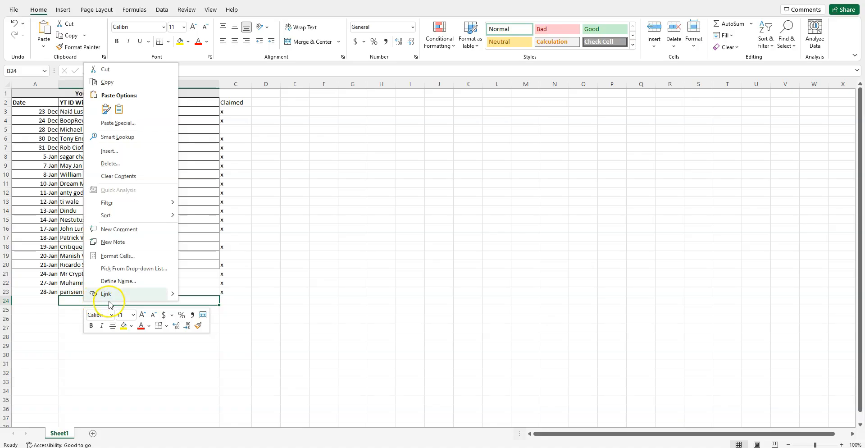
{"action": "left_click", "coordinate": [120, 110]}
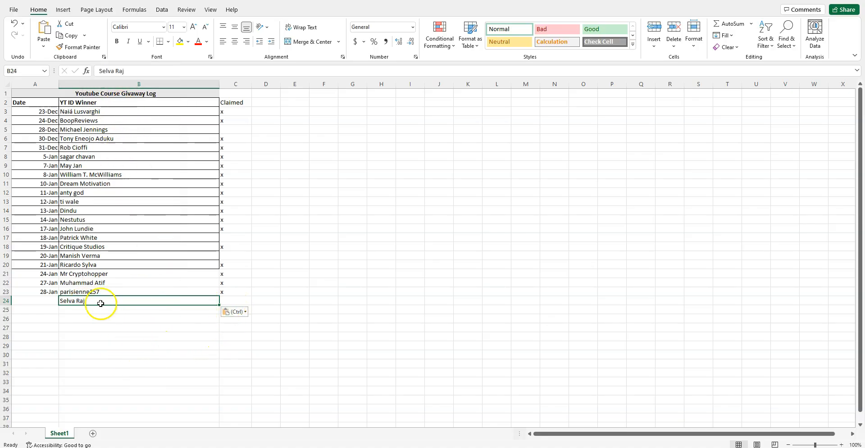
{"action": "left_click", "coordinate": [50, 302]}
{"action": "type", "text": "1-"}
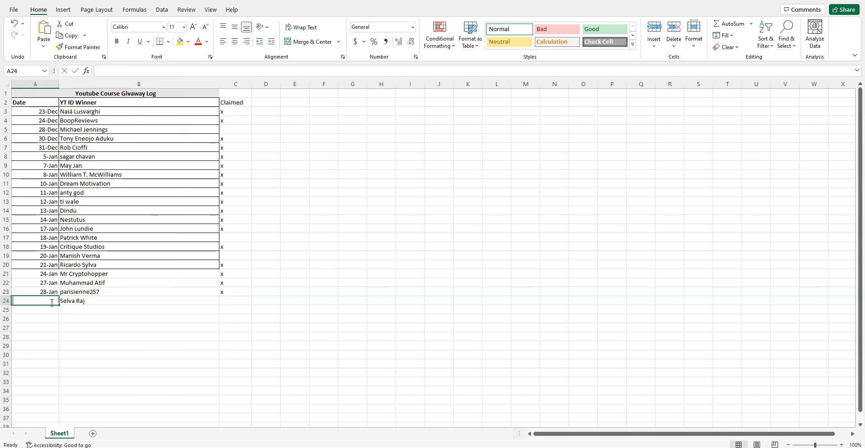
{"action": "type", "text": "31"}
{"action": "key", "text": "Return"}
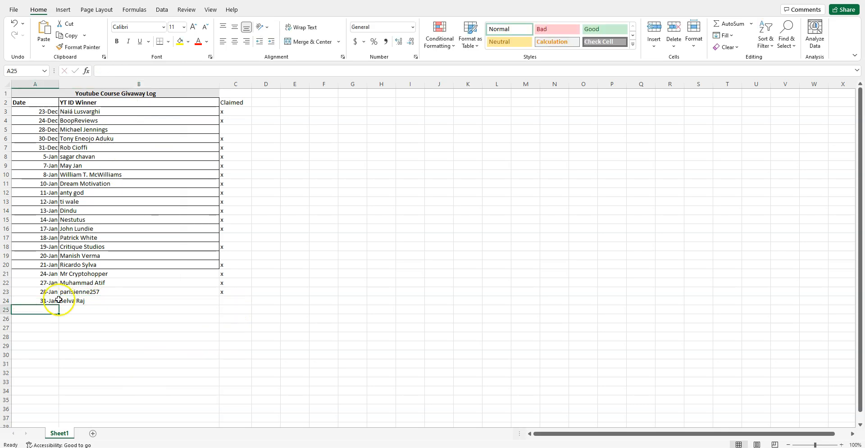
{"action": "left_click", "coordinate": [256, 264]}
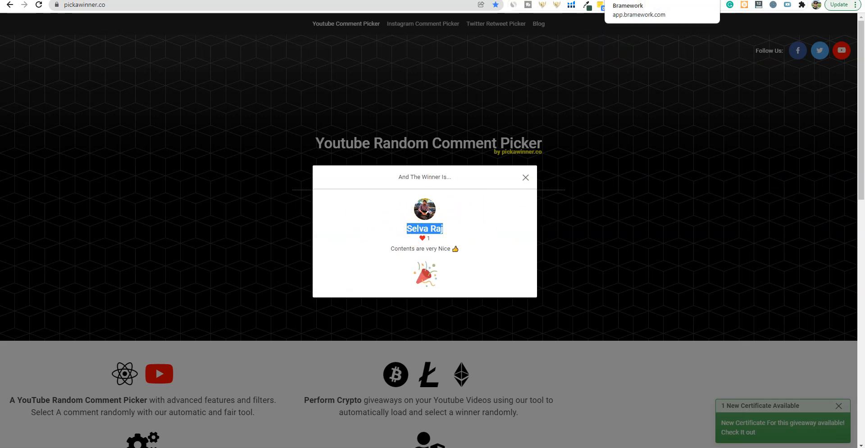
Step: Switch to RankIQ in the browser and run a report for "how to make money as a single mom" from My Keyword Library
{"action": "left_click", "coordinate": [626, 1]}
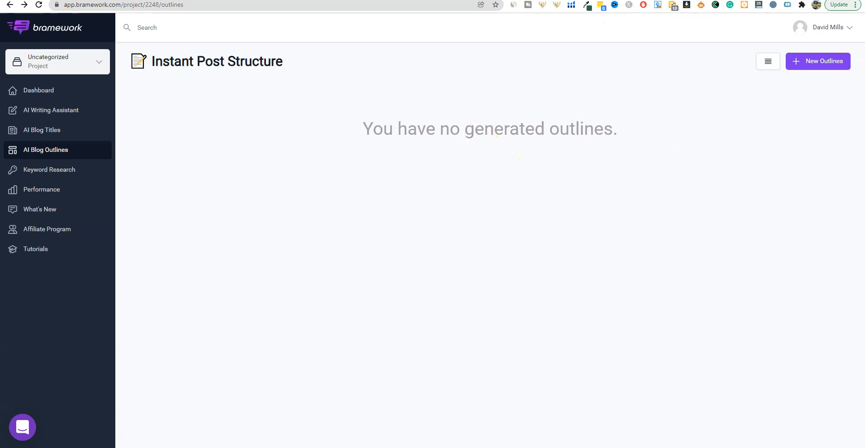
{"action": "left_click", "coordinate": [693, 0]}
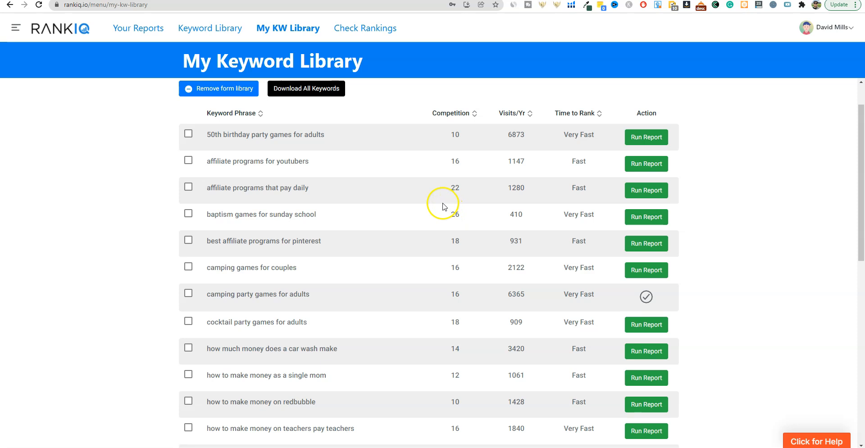
{"action": "scroll", "coordinate": [310, 167], "scroll_direction": "up", "scroll_amount": 1}
{"action": "scroll", "coordinate": [309, 164], "scroll_direction": "down", "scroll_amount": 4}
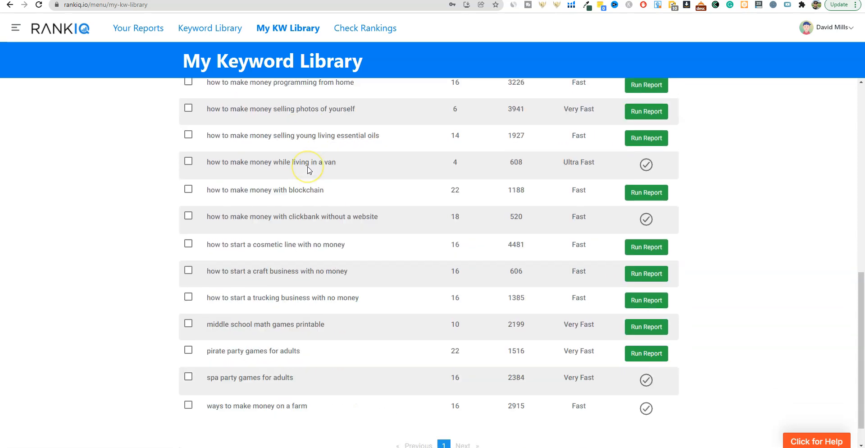
{"action": "scroll", "coordinate": [309, 171], "scroll_direction": "up", "scroll_amount": 3}
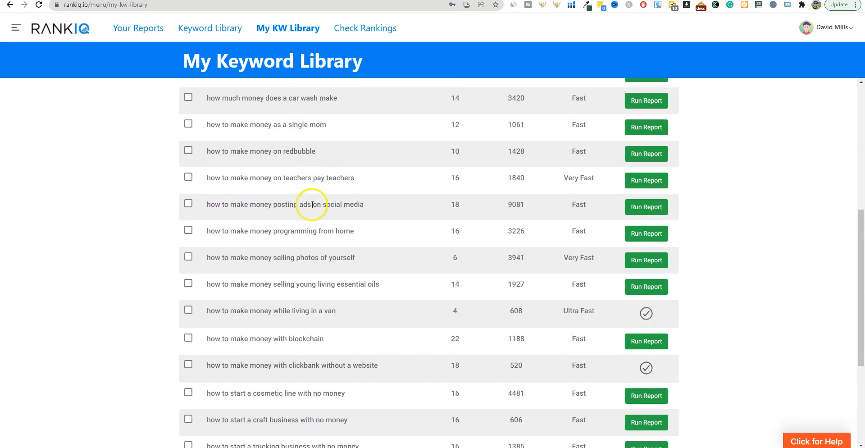
{"action": "scroll", "coordinate": [319, 178], "scroll_direction": "up", "scroll_amount": 7}
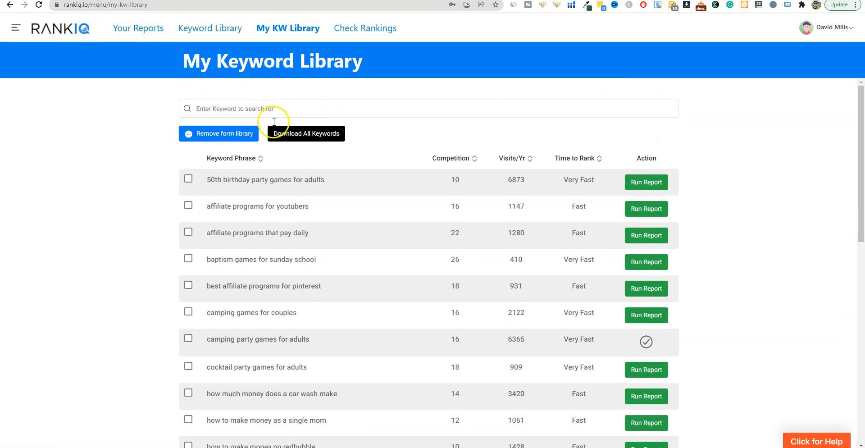
{"action": "scroll", "coordinate": [386, 288], "scroll_direction": "down", "scroll_amount": 2}
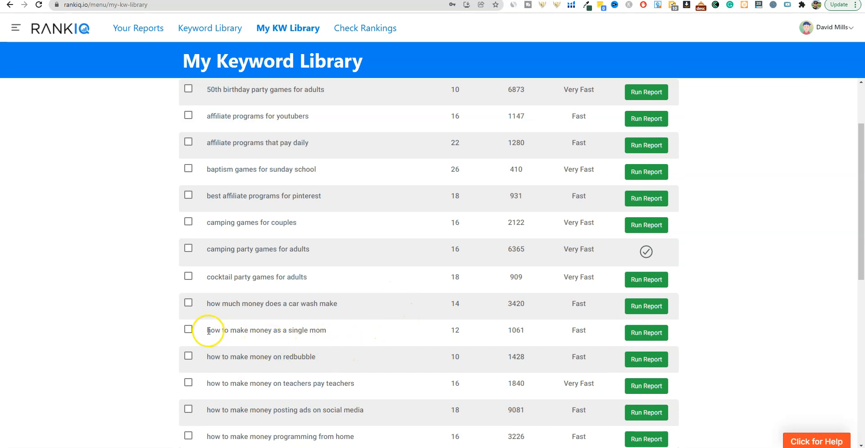
{"action": "left_click_drag", "start_coordinate": [207, 330], "coordinate": [335, 332]}
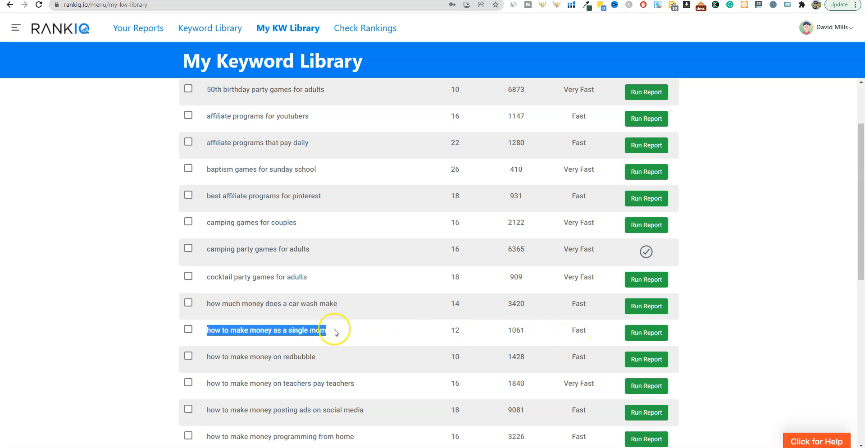
{"action": "left_click", "coordinate": [630, 334]}
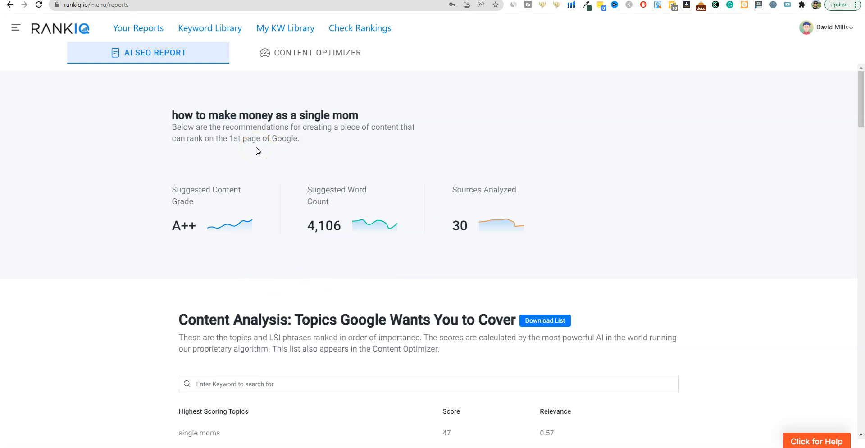
Step: Examine the report's suggested content grade, word count, sources analyzed and list of highest scoring topics
{"action": "left_click", "coordinate": [172, 230]}
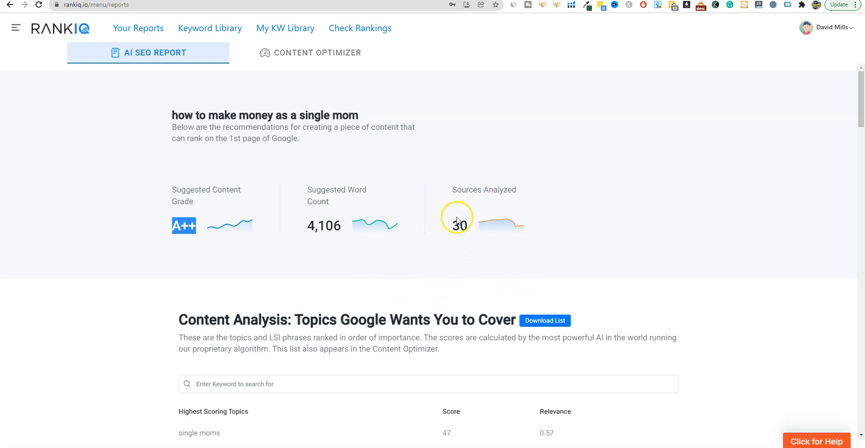
{"action": "scroll", "coordinate": [477, 287], "scroll_direction": "down", "scroll_amount": 2}
{"action": "scroll", "coordinate": [406, 252], "scroll_direction": "down", "scroll_amount": 3}
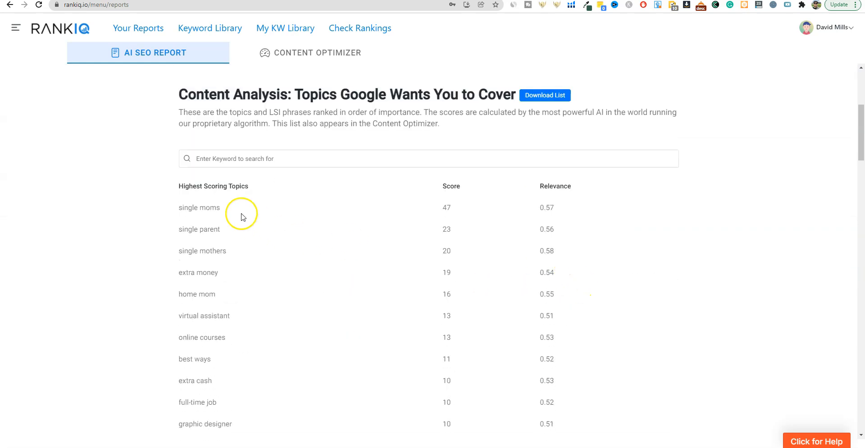
{"action": "scroll", "coordinate": [193, 342], "scroll_direction": "down", "scroll_amount": 5}
{"action": "scroll", "coordinate": [243, 313], "scroll_direction": "up", "scroll_amount": 4}
{"action": "scroll", "coordinate": [444, 272], "scroll_direction": "down", "scroll_amount": 8}
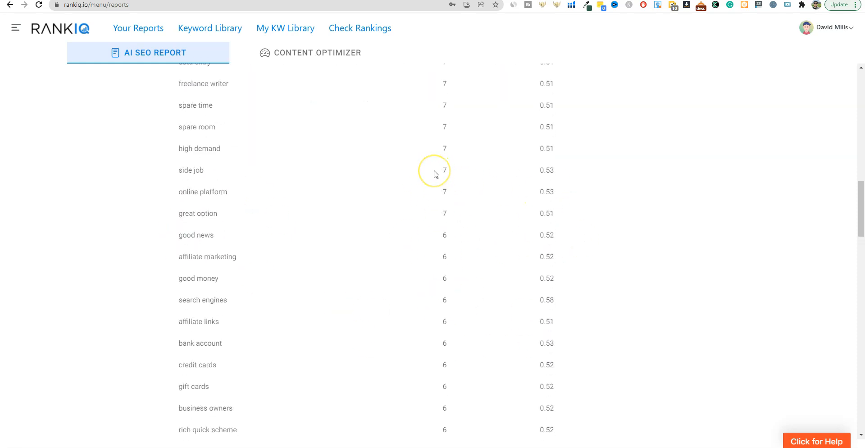
{"action": "scroll", "coordinate": [433, 171], "scroll_direction": "up", "scroll_amount": 20}
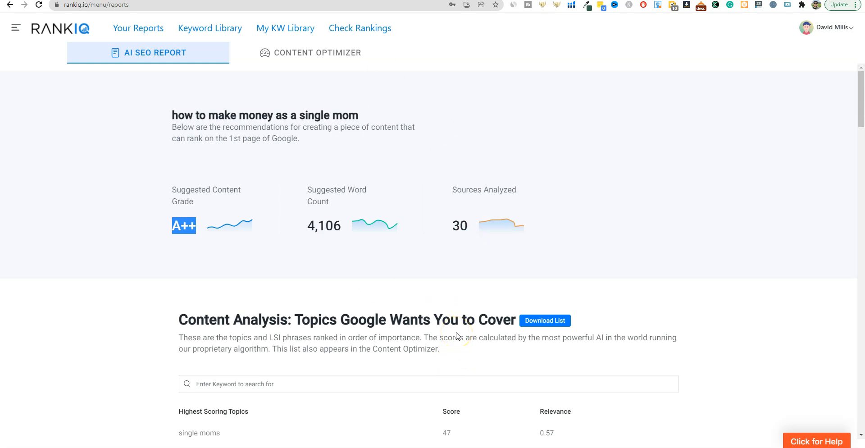
Step: Copy the report title "how to make money as a single mom" and open the AI Writing Assistant in Bramework
{"action": "left_click_drag", "start_coordinate": [359, 115], "coordinate": [175, 113]}
{"action": "key", "text": "ctrl+c"}
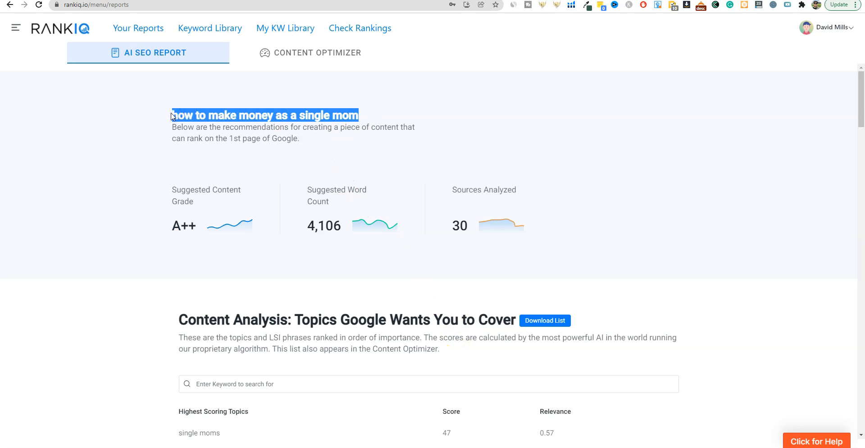
{"action": "left_click", "coordinate": [626, 0]}
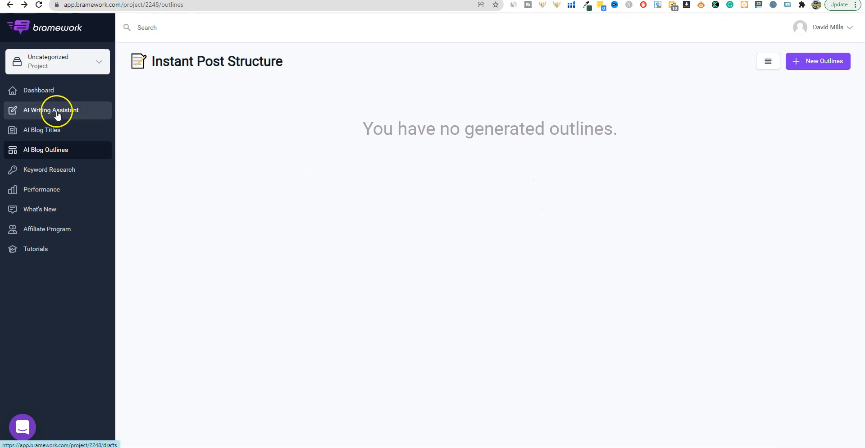
{"action": "left_click", "coordinate": [56, 110]}
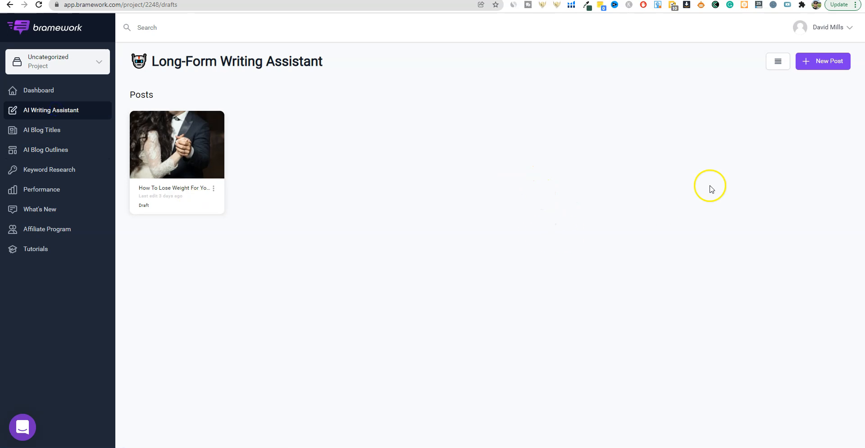
Step: Start a new post for the keyword "how to make money as a single mom" and proceed to the keyword selection
{"action": "left_click", "coordinate": [824, 62]}
{"action": "left_click", "coordinate": [392, 147]}
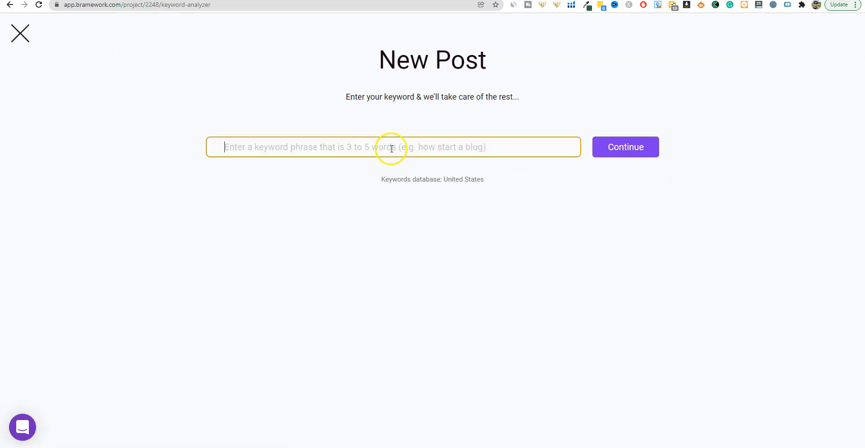
{"action": "key", "text": "ctrl+v"}
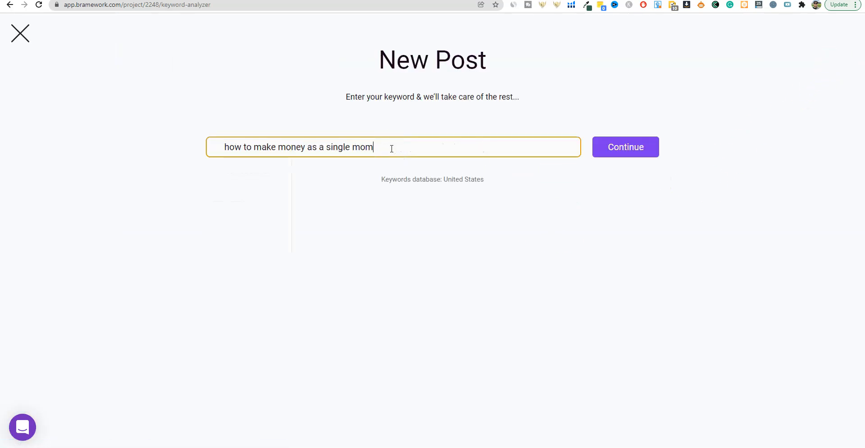
{"action": "left_click", "coordinate": [632, 152]}
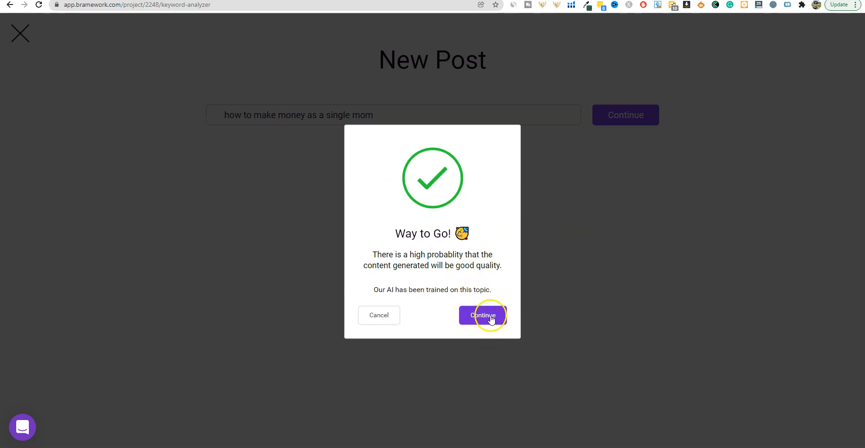
{"action": "left_click", "coordinate": [487, 315]}
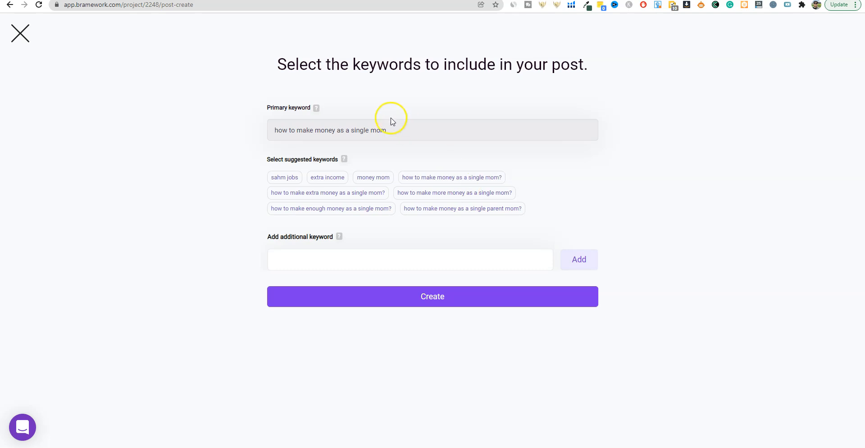
Step: Select the suggested keywords "how to make money as a single mom?" and "how to make enough money as a single mom?"
{"action": "left_click", "coordinate": [421, 193]}
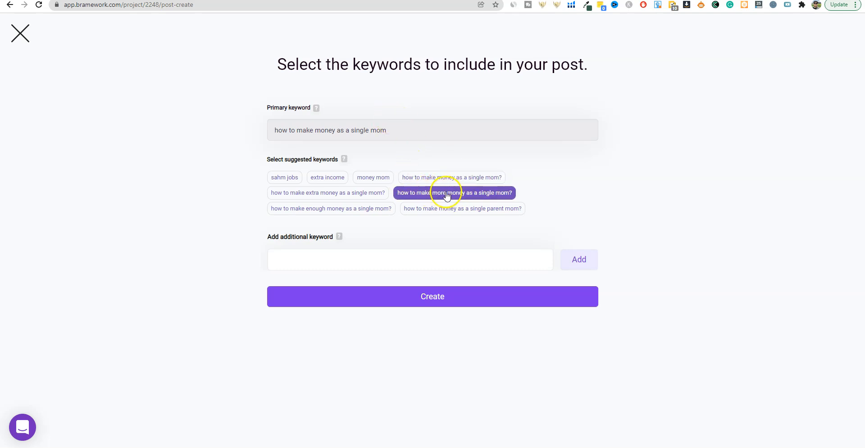
{"action": "left_click", "coordinate": [470, 177]}
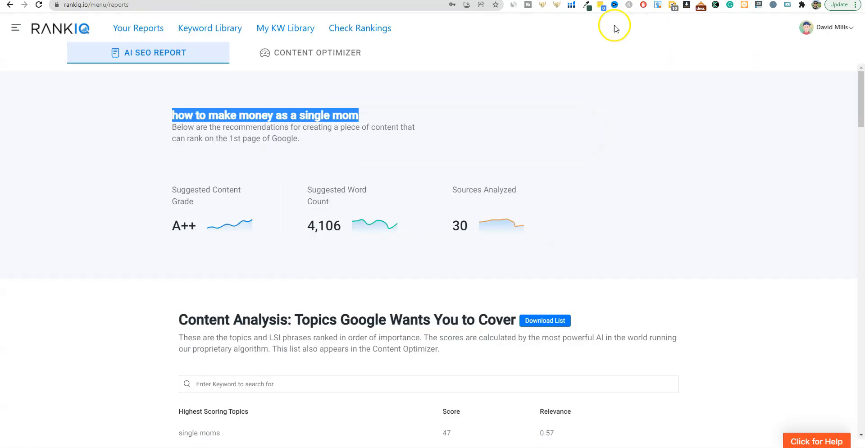
Step: Switch to the RankIQ report, copy the topic "single parent" and add it as an additional keyword in Bramework
{"action": "scroll", "coordinate": [361, 372], "scroll_direction": "down", "scroll_amount": 7}
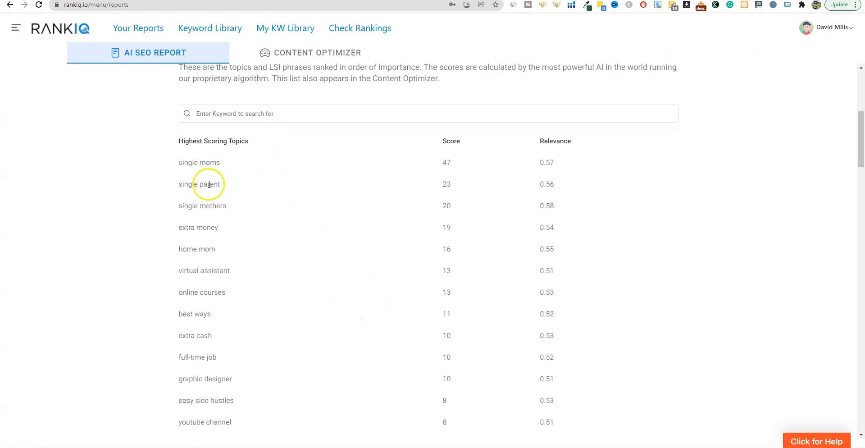
{"action": "left_click_drag", "start_coordinate": [220, 184], "coordinate": [179, 185]}
{"action": "scroll", "coordinate": [251, 332], "scroll_direction": "down", "scroll_amount": 10}
{"action": "scroll", "coordinate": [241, 332], "scroll_direction": "up", "scroll_amount": 15}
{"action": "scroll", "coordinate": [236, 337], "scroll_direction": "down", "scroll_amount": 1}
{"action": "scroll", "coordinate": [386, 245], "scroll_direction": "up", "scroll_amount": 2}
{"action": "left_click", "coordinate": [541, 0]}
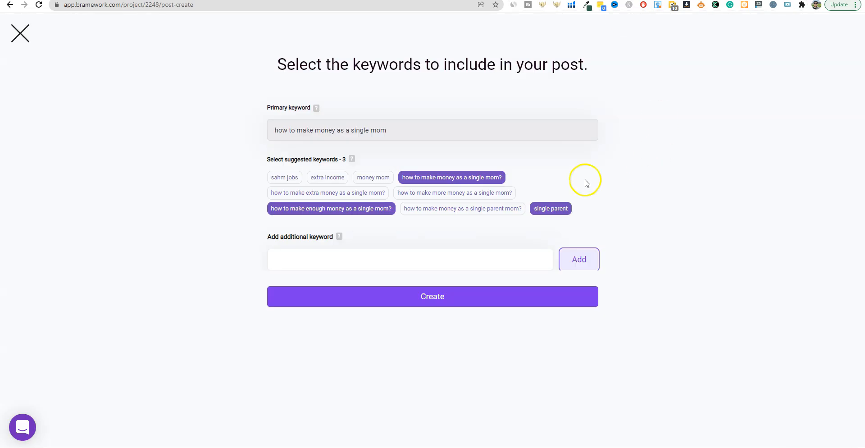
Step: Include the suggested keyword "extra income" and create the post
{"action": "left_click", "coordinate": [478, 209]}
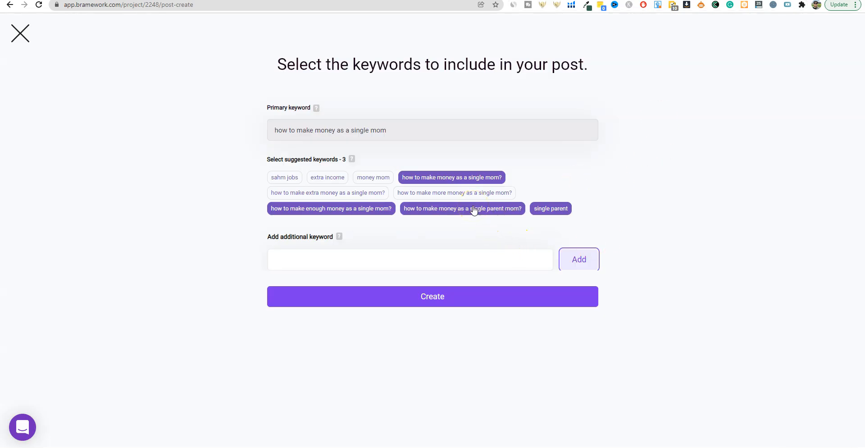
{"action": "left_click", "coordinate": [328, 177]}
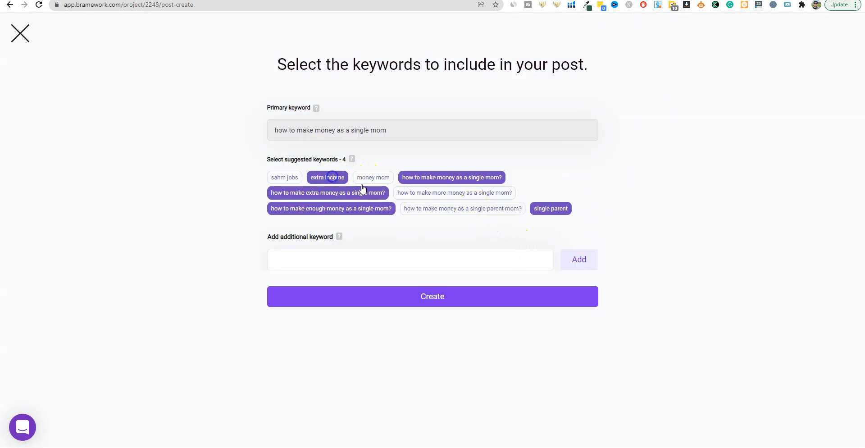
{"action": "left_click", "coordinate": [452, 297]}
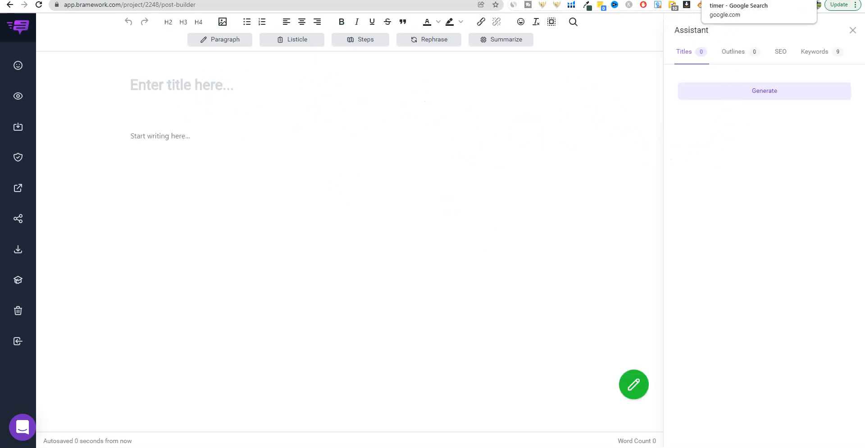
Step: Switch to the Google timer page, start the stopwatch and return to the Bramework post editor
{"action": "left_click", "coordinate": [726, 0]}
{"action": "left_click", "coordinate": [104, 199]}
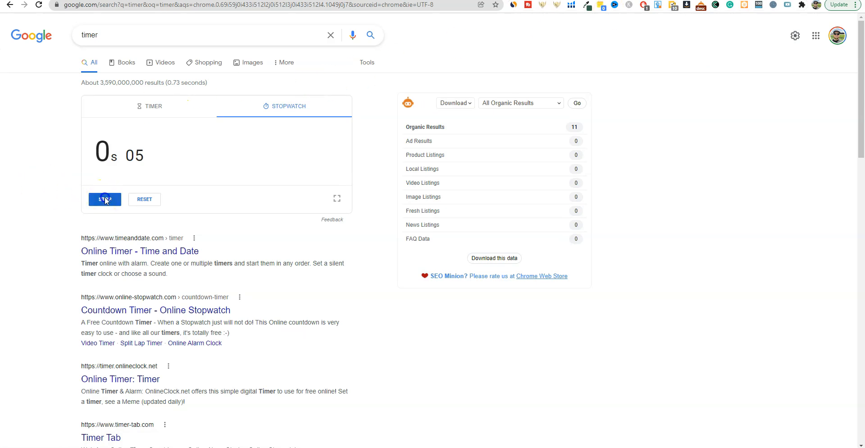
{"action": "left_click", "coordinate": [630, 1]}
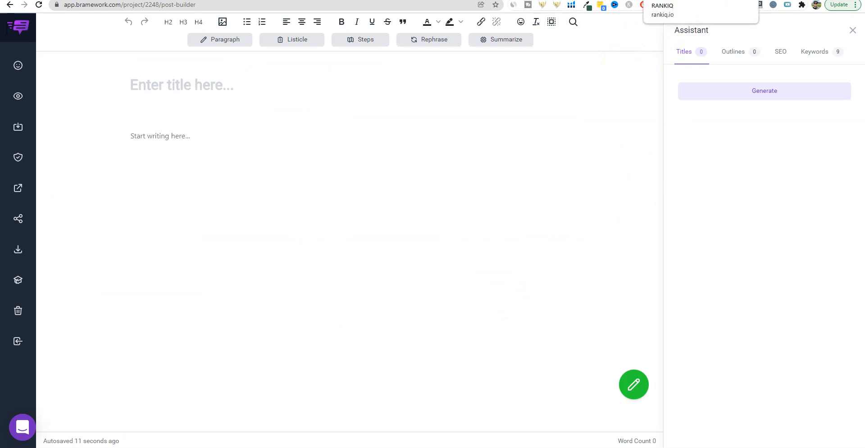
Step: Generate title suggestions and insert "How To Make Money As A Single Mom: 10 Tips For The Stay-at-home Parent"
{"action": "left_click", "coordinate": [759, 92]}
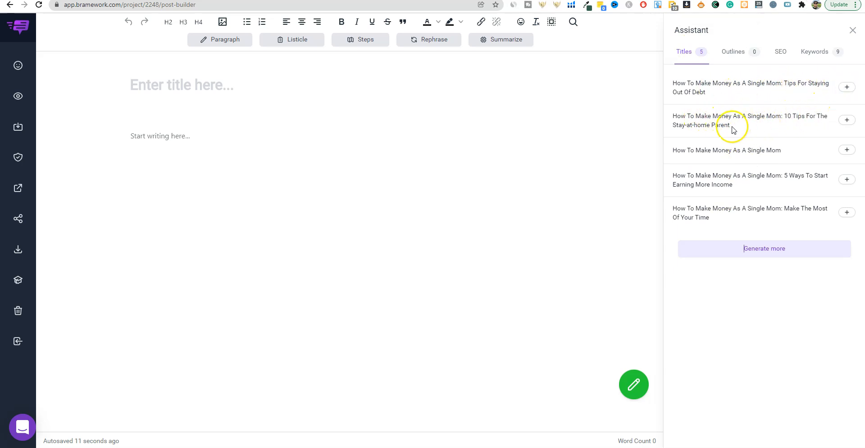
{"action": "left_click", "coordinate": [846, 120]}
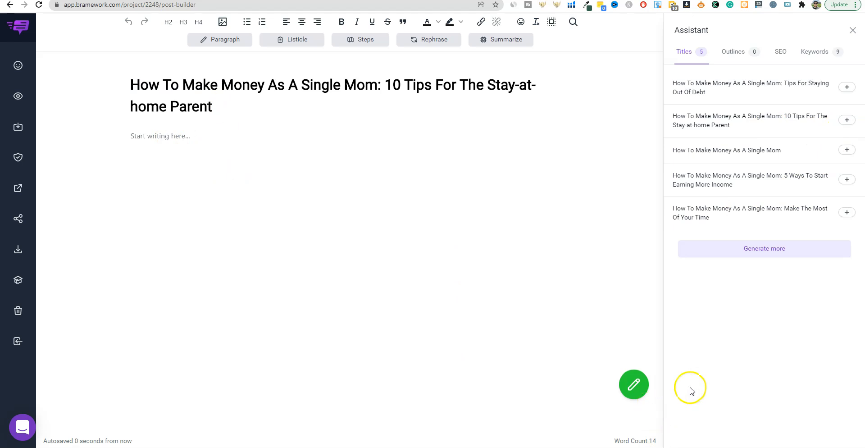
Step: Generate an outline for the post and insert it into the empty body below the title
{"action": "left_click", "coordinate": [739, 53]}
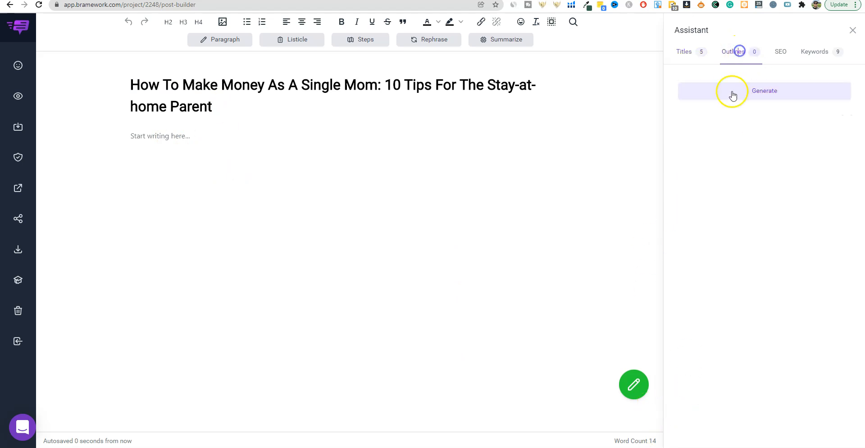
{"action": "left_click", "coordinate": [770, 94]}
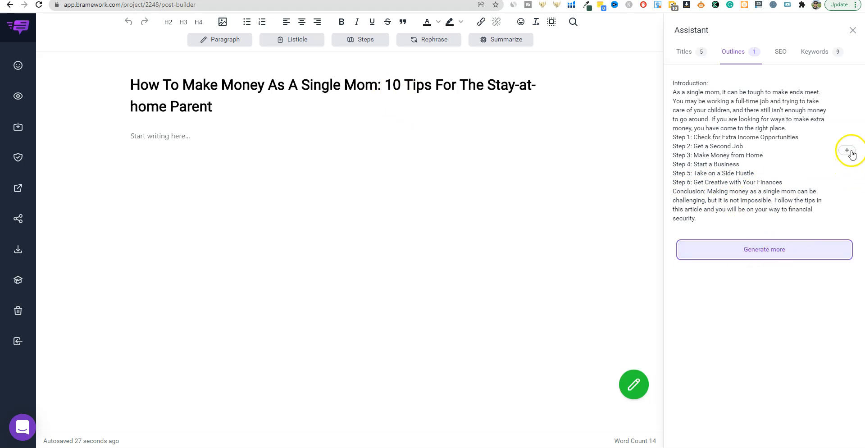
{"action": "left_click", "coordinate": [179, 139]}
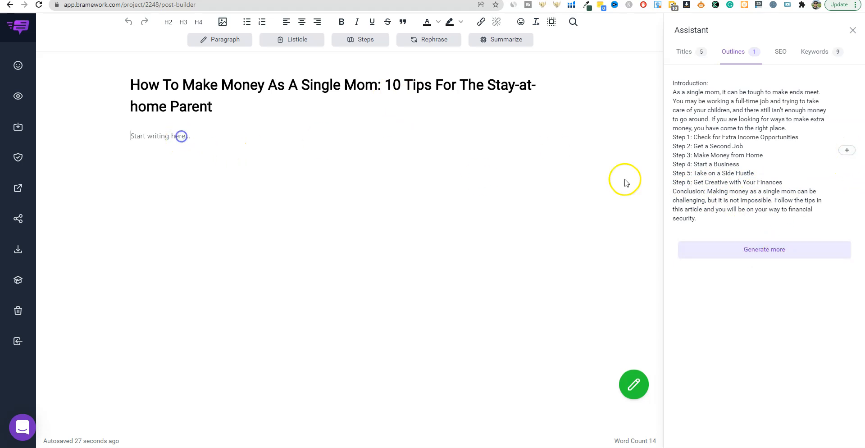
{"action": "left_click", "coordinate": [847, 150]}
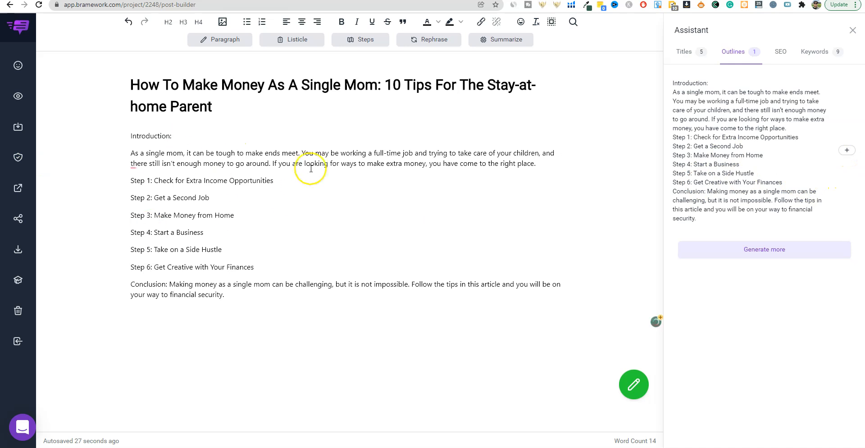
Step: Delete the "Introduction:" line from the start of the post body
{"action": "left_click_drag", "start_coordinate": [193, 141], "coordinate": [97, 135]}
{"action": "key", "text": "BackSpace"}
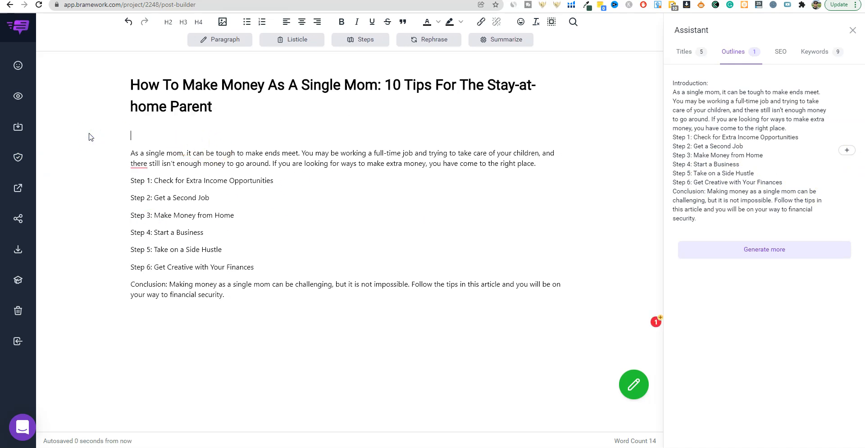
{"action": "key", "text": "BackSpace"}
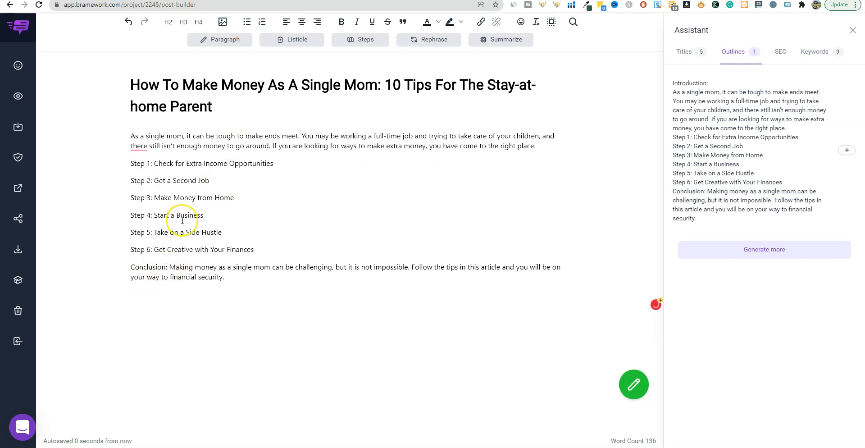
{"action": "left_click_drag", "start_coordinate": [129, 267], "coordinate": [183, 267]}
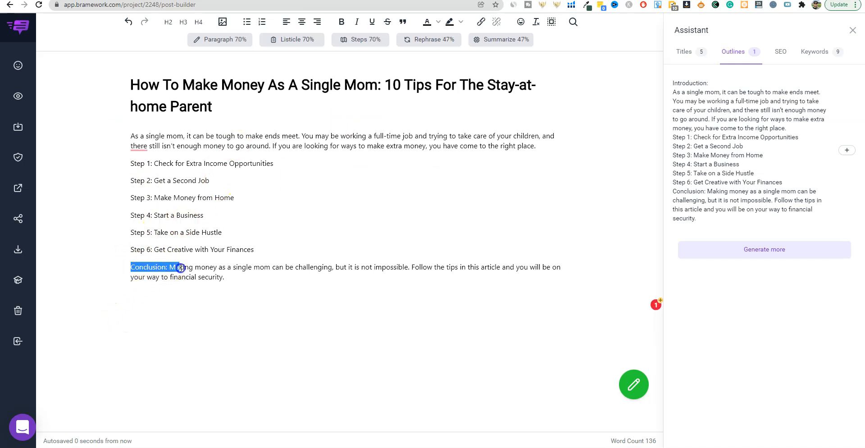
{"action": "left_click", "coordinate": [279, 267]}
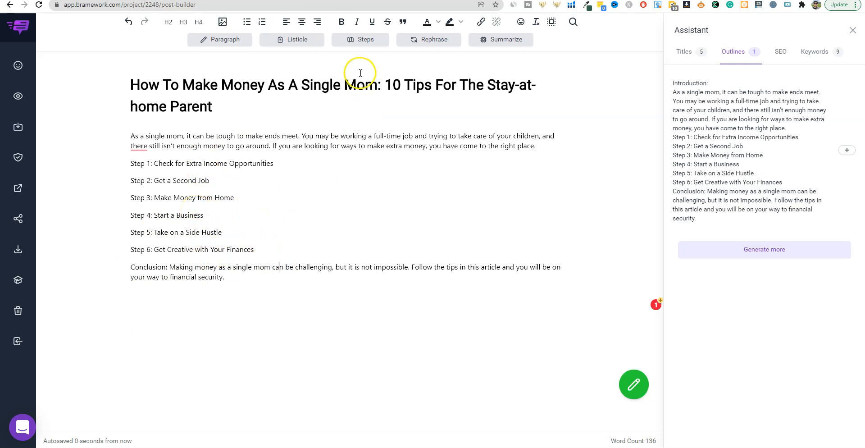
Step: Change the number of tips in the post title to 6
{"action": "left_click", "coordinate": [399, 84]}
{"action": "key", "text": "BackSpace"}
{"action": "key", "text": "BackSpace"}
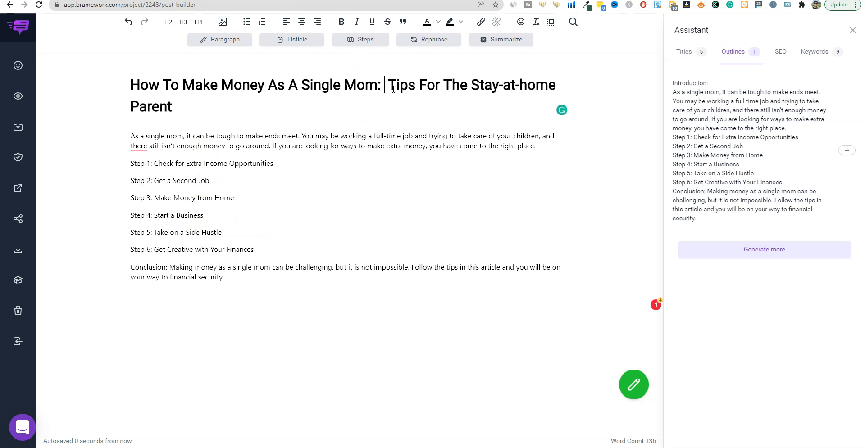
{"action": "type", "text": "6"}
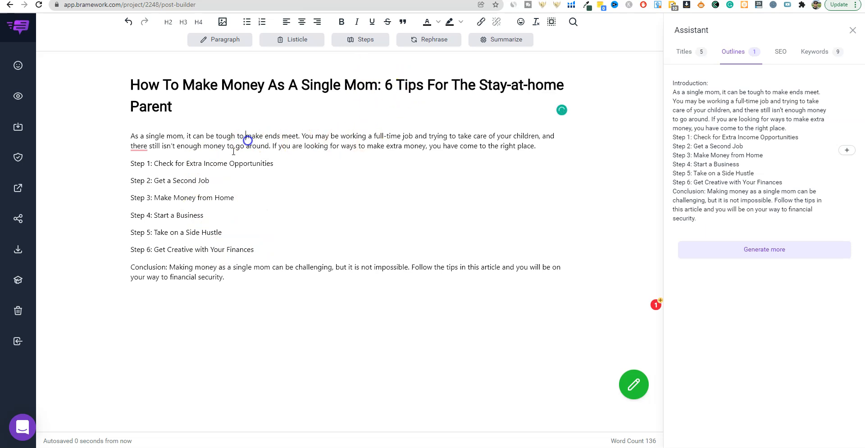
Step: Generate an AI paragraph under each of the Step 1, Step 2 and Step 3 headings
{"action": "left_click_drag", "start_coordinate": [293, 162], "coordinate": [113, 159]}
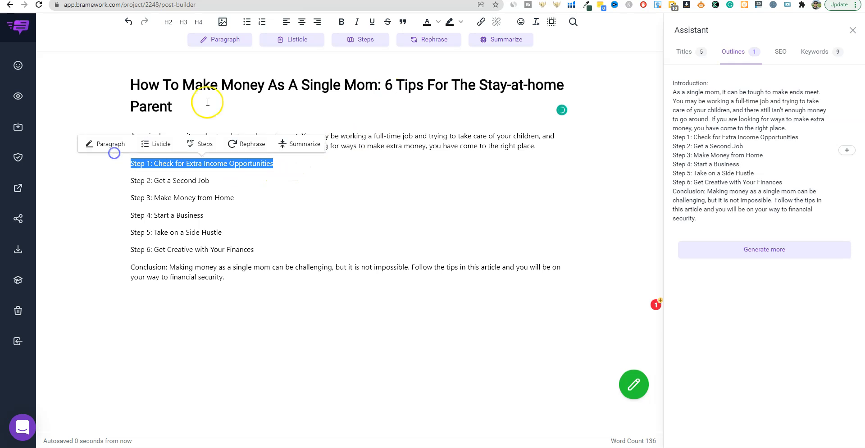
{"action": "left_click", "coordinate": [234, 45]}
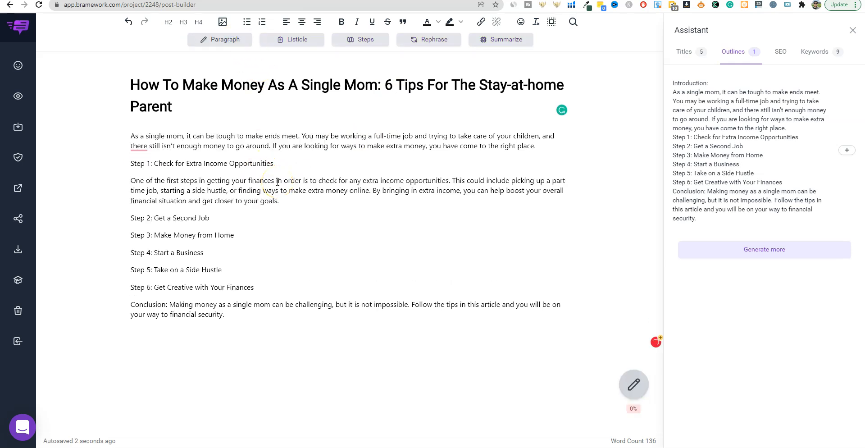
{"action": "left_click_drag", "start_coordinate": [211, 218], "coordinate": [126, 218]}
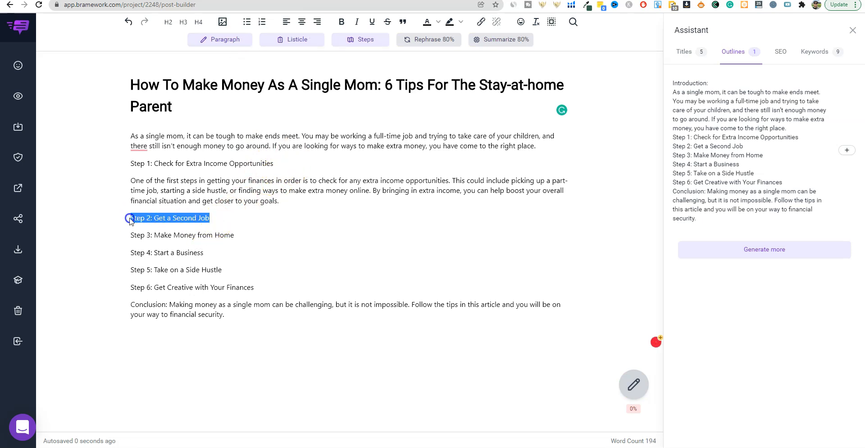
{"action": "left_click", "coordinate": [228, 40]}
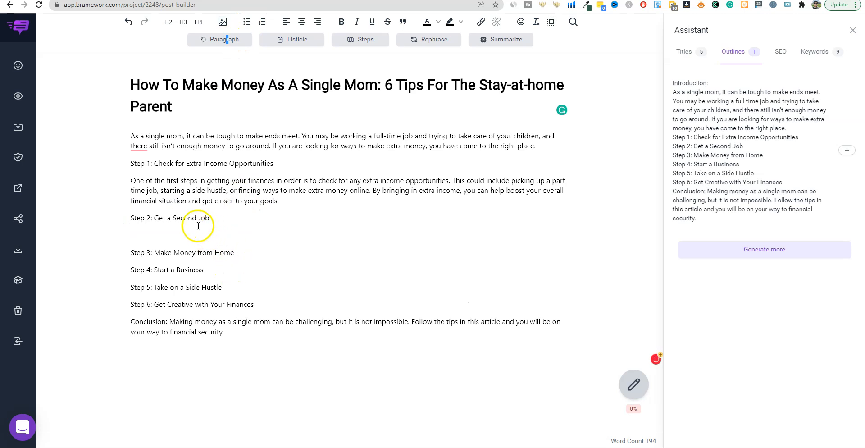
{"action": "left_click_drag", "start_coordinate": [234, 293], "coordinate": [129, 292]}
{"action": "left_click", "coordinate": [239, 40]}
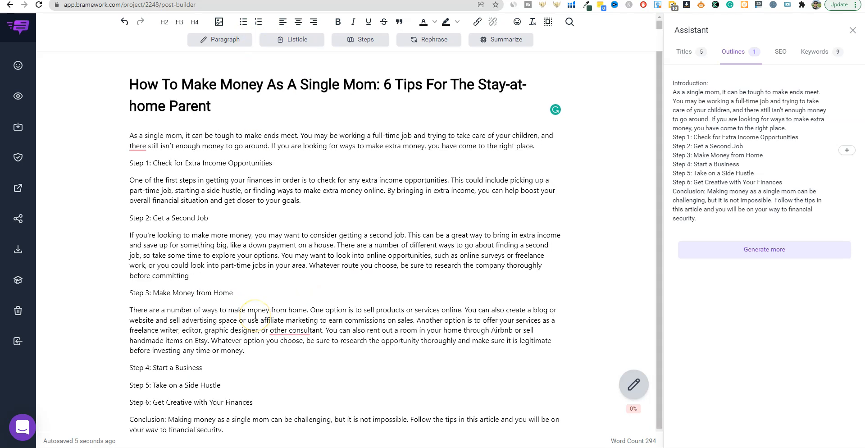
{"action": "scroll", "coordinate": [255, 315], "scroll_direction": "down", "scroll_amount": 1}
{"action": "left_click", "coordinate": [248, 336]}
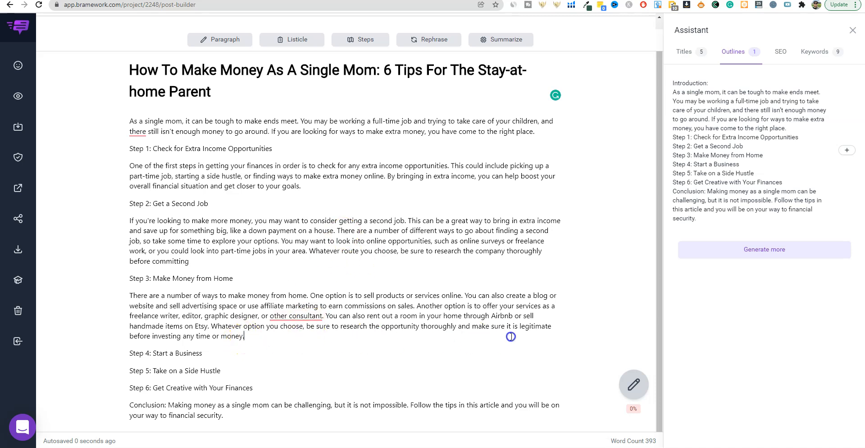
{"action": "left_click_drag", "start_coordinate": [261, 337], "coordinate": [239, 336]}
{"action": "left_click", "coordinate": [253, 338]}
Step: Generate an AI paragraph under each of the Step 4, Step 5 and Step 6 headings
{"action": "left_click_drag", "start_coordinate": [216, 353], "coordinate": [99, 351]}
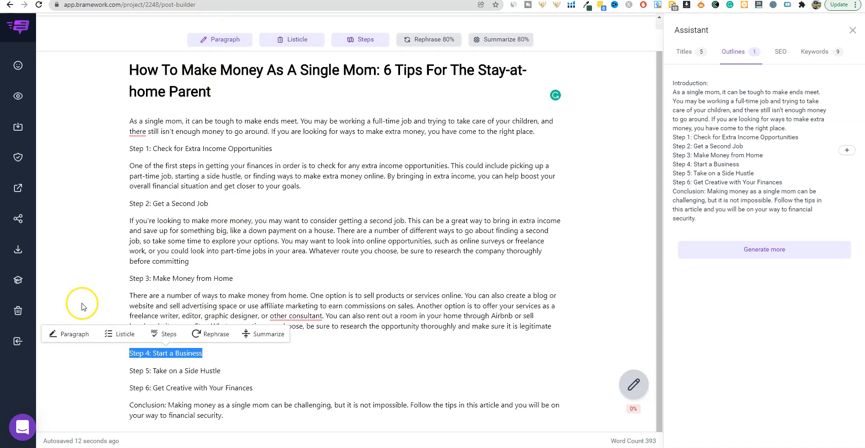
{"action": "left_click", "coordinate": [75, 334]}
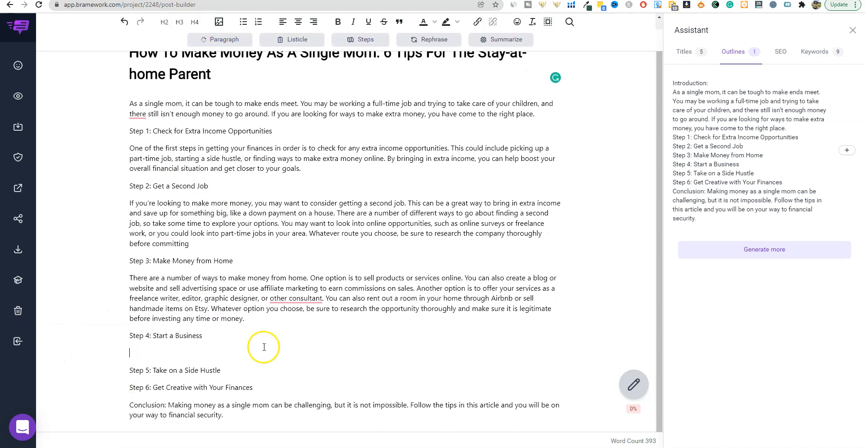
{"action": "left_click_drag", "start_coordinate": [223, 400], "coordinate": [125, 403]}
{"action": "left_click", "coordinate": [78, 381]}
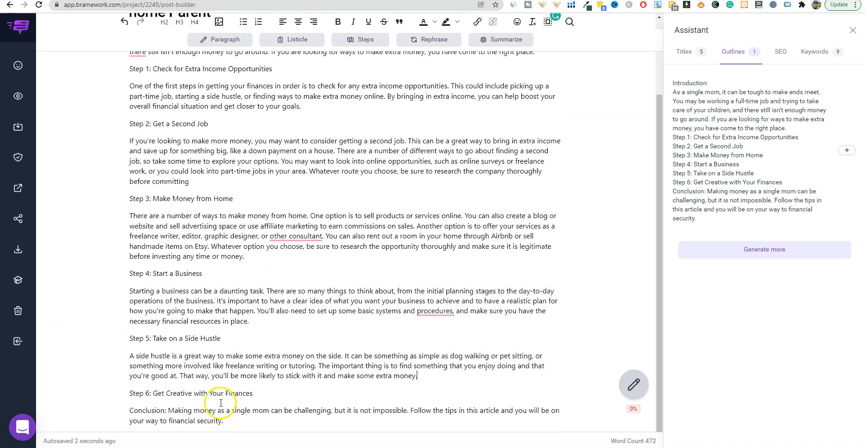
{"action": "left_click_drag", "start_coordinate": [254, 388], "coordinate": [127, 386]}
{"action": "left_click", "coordinate": [104, 367]}
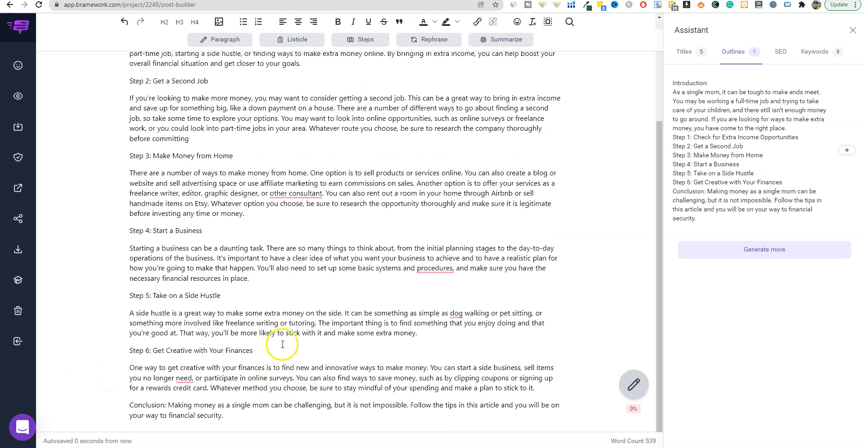
Step: Append "In this post we will be" to the introduction paragraph and have the AI continue writing from it
{"action": "scroll", "coordinate": [184, 352], "scroll_direction": "up", "scroll_amount": 5}
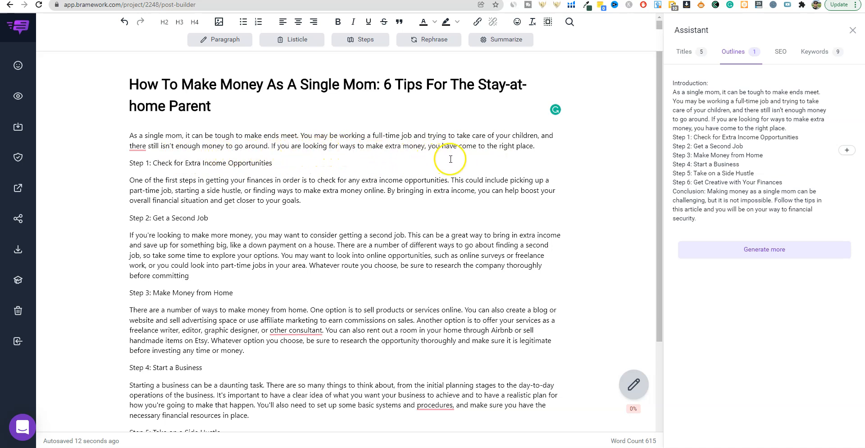
{"action": "left_click", "coordinate": [537, 147]}
{"action": "type", "text": "In this post we will be"}
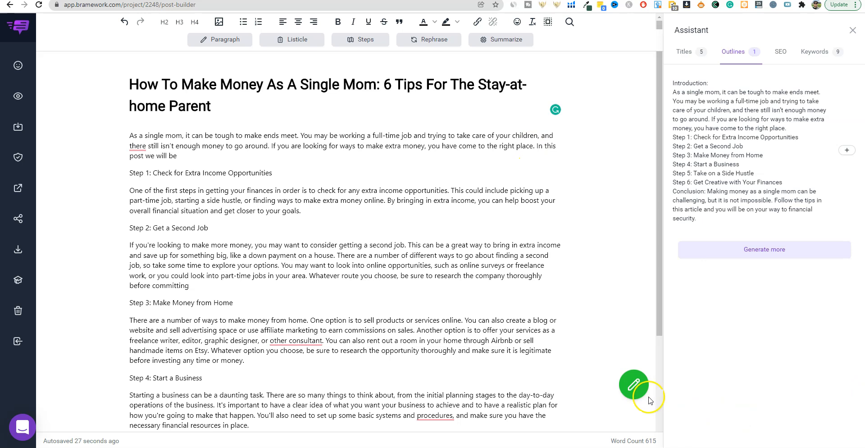
{"action": "left_click", "coordinate": [634, 384]}
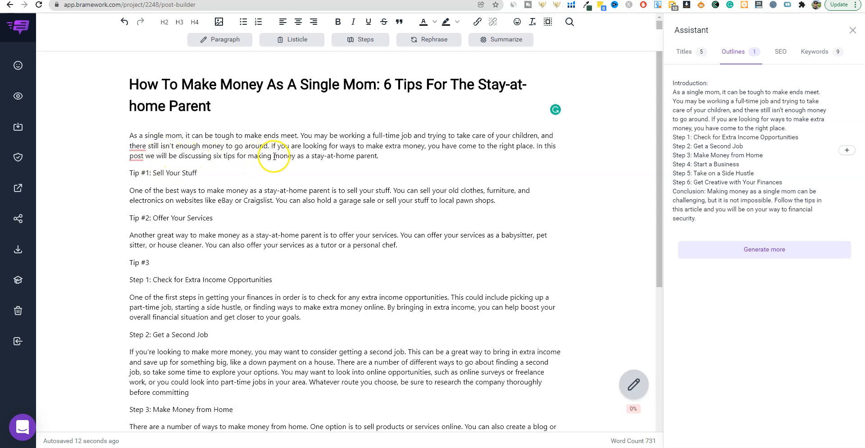
{"action": "left_click_drag", "start_coordinate": [384, 156], "coordinate": [227, 157]}
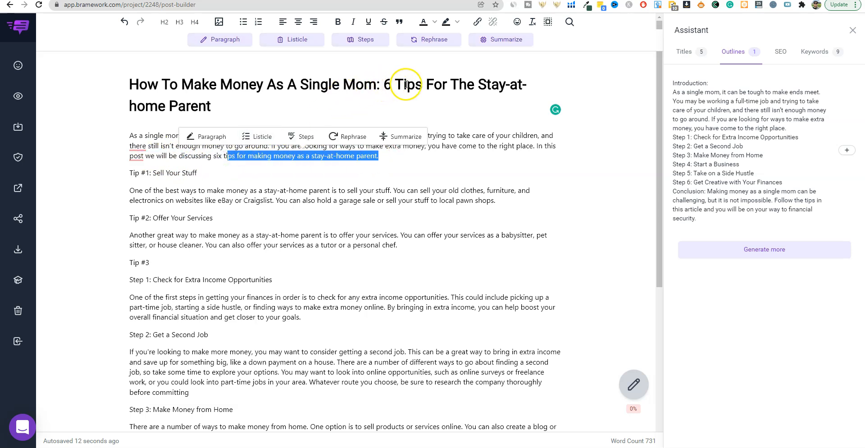
{"action": "left_click", "coordinate": [252, 199]}
{"action": "scroll", "coordinate": [234, 229], "scroll_direction": "down", "scroll_amount": 1}
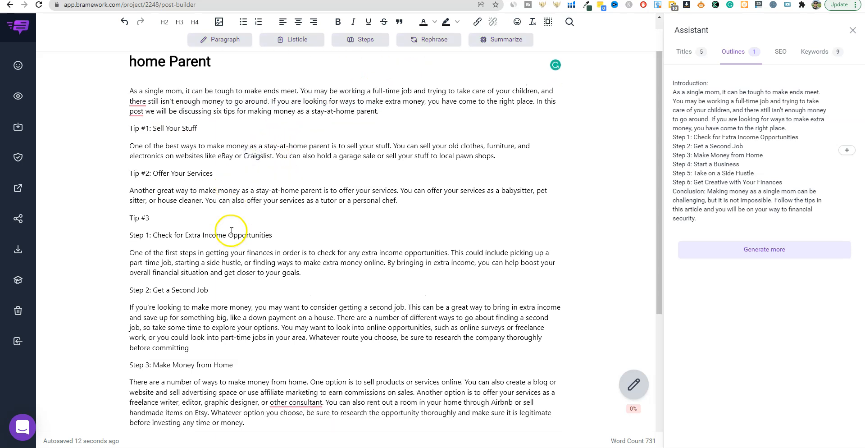
{"action": "mouse_move", "coordinate": [397, 199]}
{"action": "left_mouse_down"}
{"action": "mouse_move", "coordinate": [356, 199]}
{"action": "mouse_move", "coordinate": [415, 205]}
{"action": "mouse_move", "coordinate": [347, 188]}
{"action": "mouse_move", "coordinate": [403, 190]}
{"action": "left_mouse_up"}
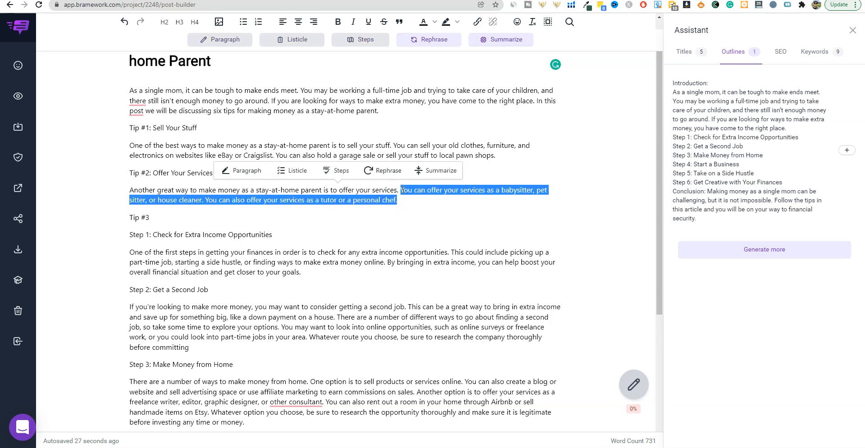
{"action": "left_click", "coordinate": [246, 171]}
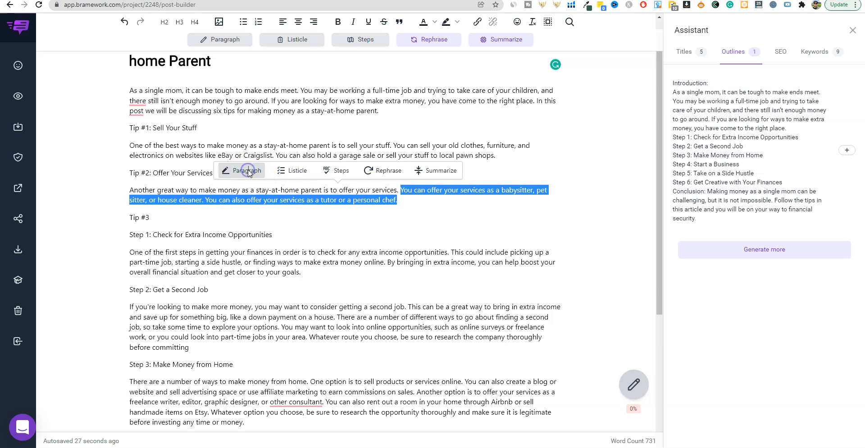
{"action": "left_click", "coordinate": [403, 201]}
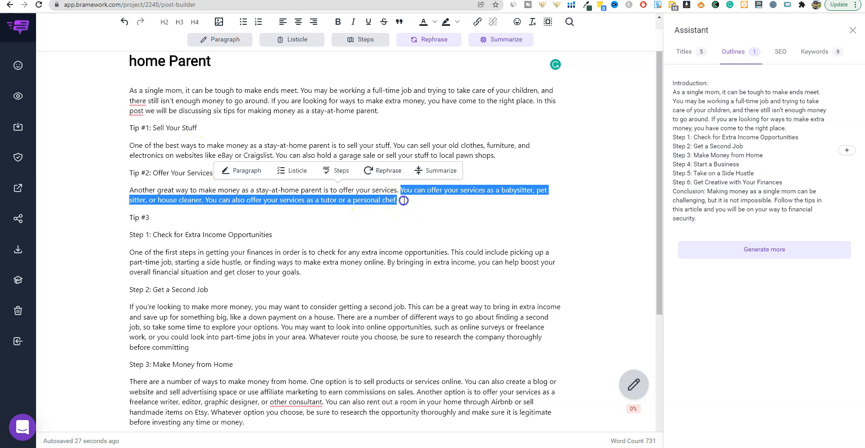
{"action": "left_click", "coordinate": [397, 190]}
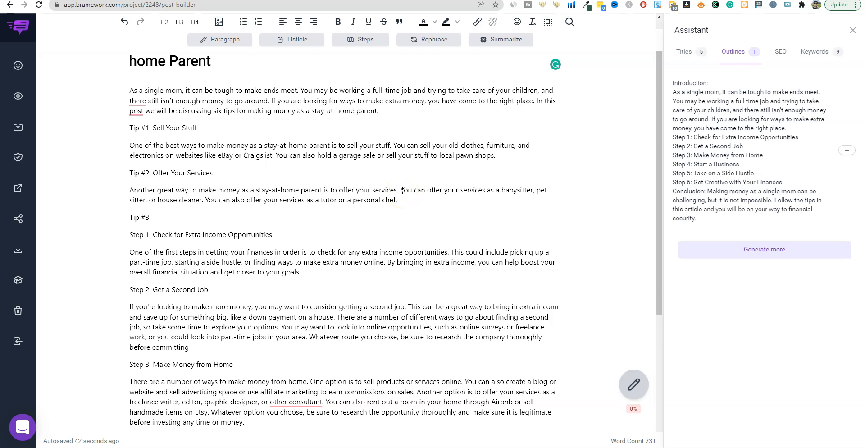
Step: Generate an AI paragraph from the Tip #2 sentence about offering services as a babysitter, pet sitter, or house cleaner
{"action": "left_click_drag", "start_coordinate": [401, 190], "coordinate": [203, 201]}
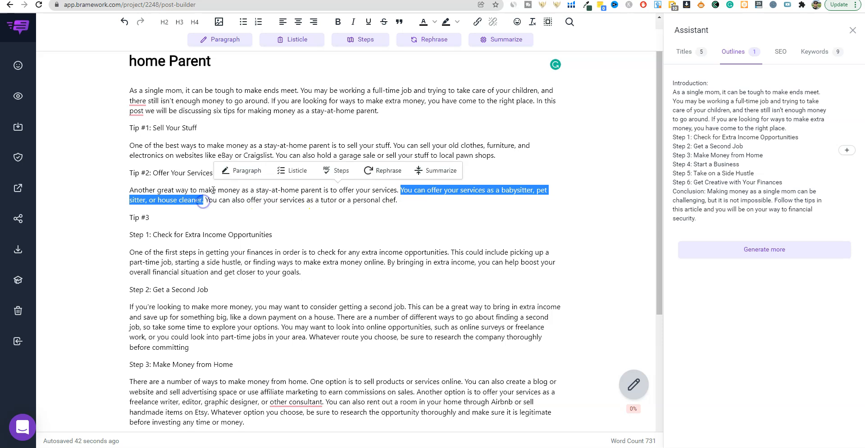
{"action": "left_click", "coordinate": [237, 170]}
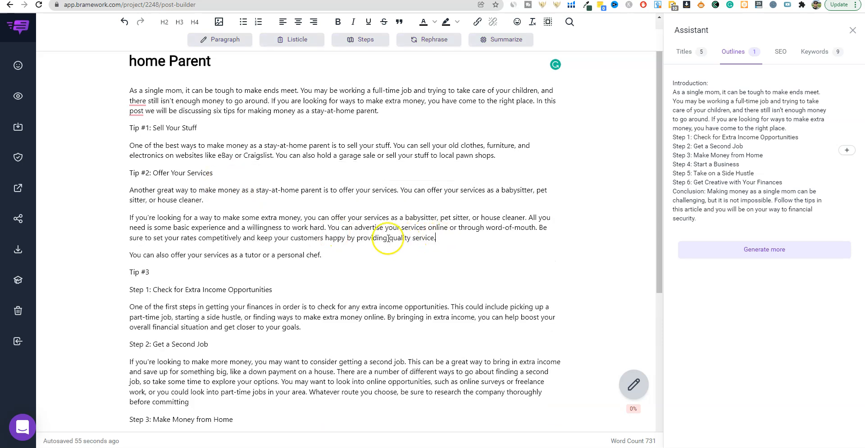
{"action": "left_click_drag", "start_coordinate": [130, 218], "coordinate": [464, 236]}
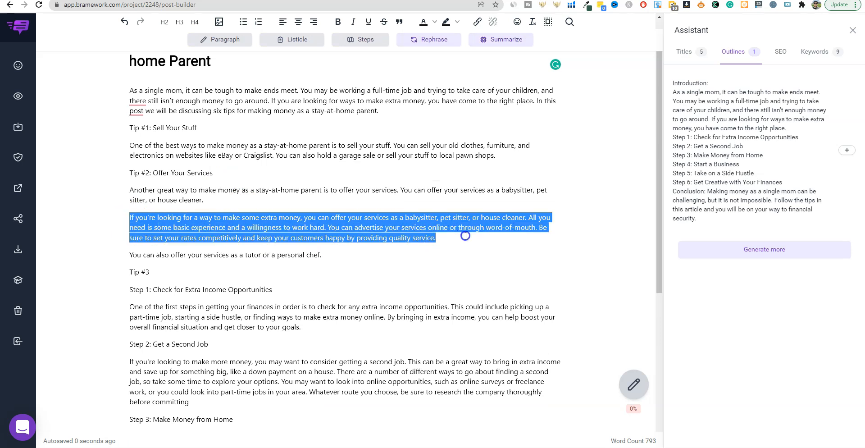
{"action": "left_click", "coordinate": [193, 256]}
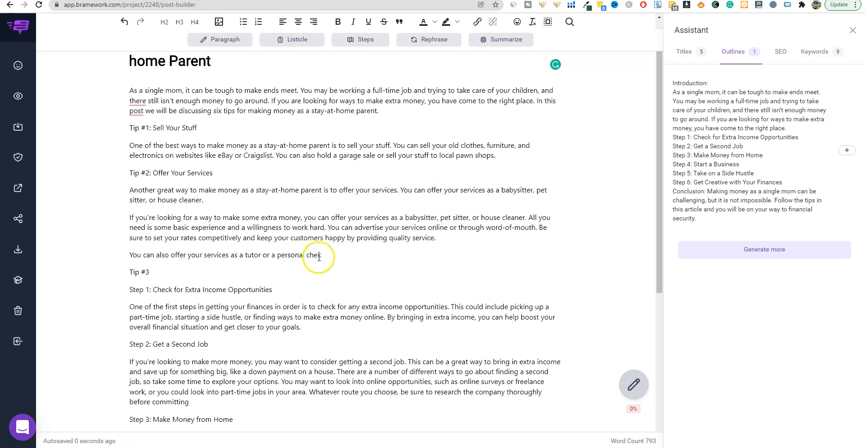
Step: Generate an AI paragraph from the sentence about offering services as a tutor or a personal chef
{"action": "left_click_drag", "start_coordinate": [323, 254], "coordinate": [107, 253]}
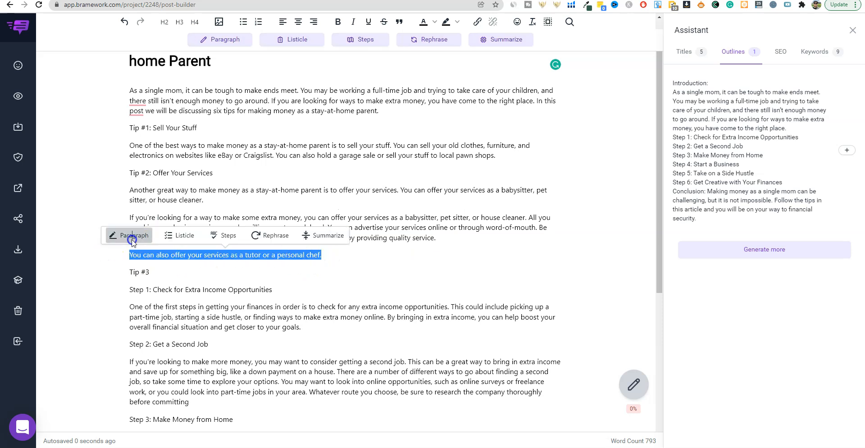
{"action": "left_click", "coordinate": [134, 236]}
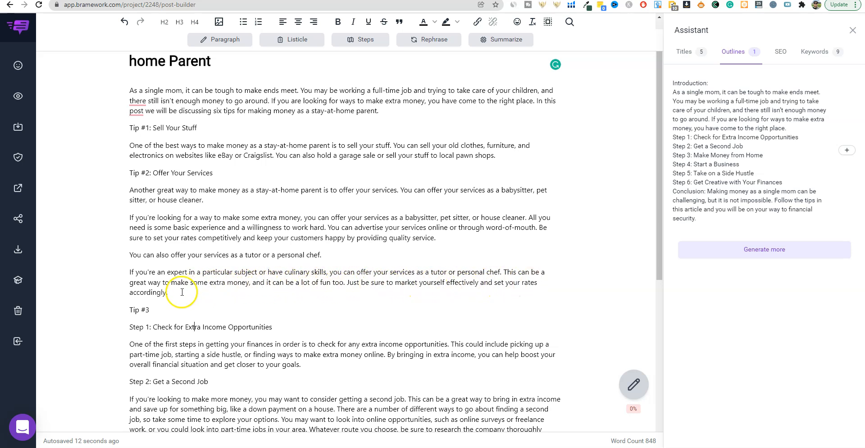
{"action": "left_click_drag", "start_coordinate": [321, 255], "coordinate": [113, 255]}
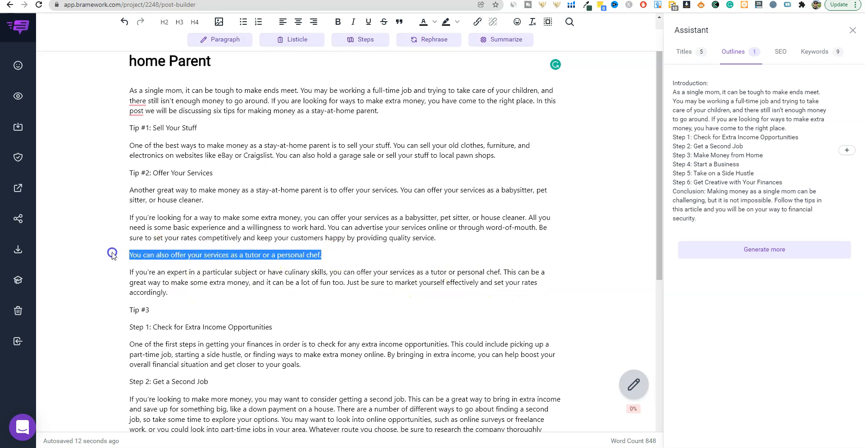
{"action": "left_click", "coordinate": [157, 284]}
{"action": "left_click_drag", "start_coordinate": [188, 295], "coordinate": [118, 272]}
{"action": "left_click", "coordinate": [243, 300]}
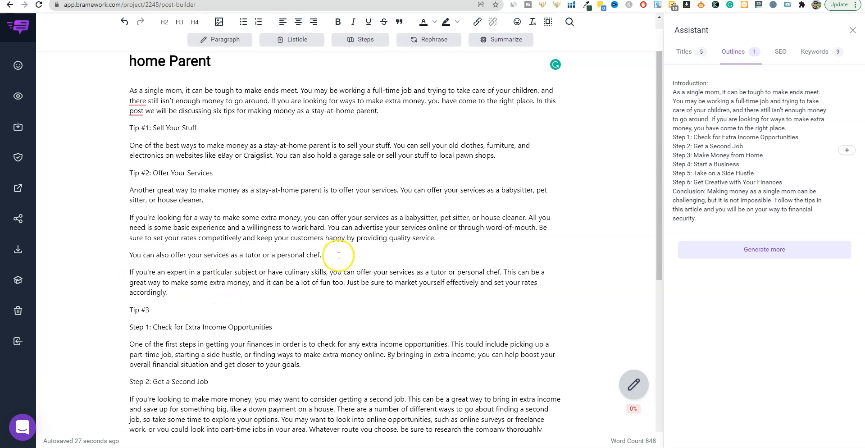
Step: Add the line "You can make money on Etsy by" below the Step 3 paragraph and have the AI continue it
{"action": "scroll", "coordinate": [269, 294], "scroll_direction": "down", "scroll_amount": 2}
{"action": "scroll", "coordinate": [266, 284], "scroll_direction": "down", "scroll_amount": 1}
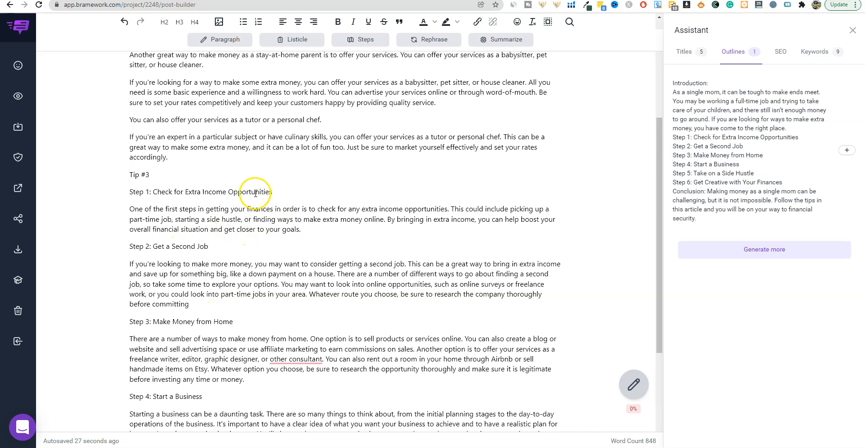
{"action": "scroll", "coordinate": [252, 325], "scroll_direction": "down", "scroll_amount": 2}
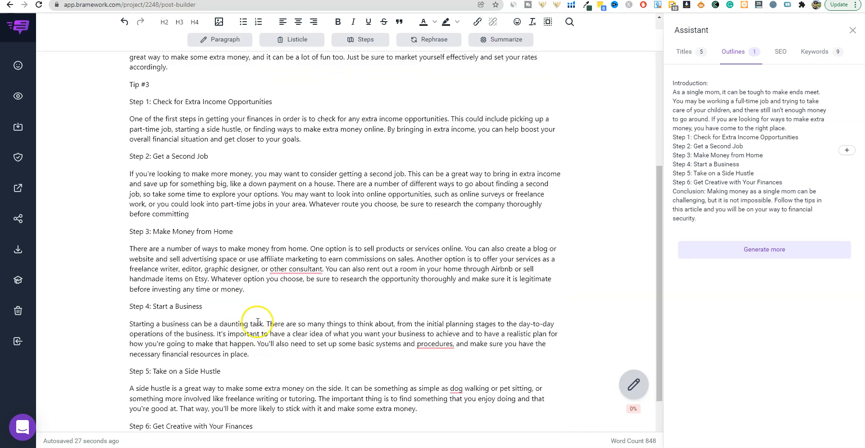
{"action": "left_click", "coordinate": [255, 292]}
{"action": "key", "text": "Return"}
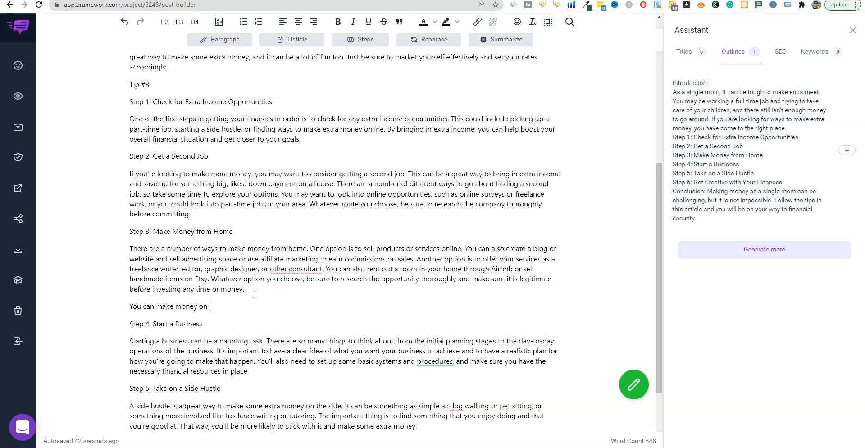
{"action": "left_click_drag", "start_coordinate": [233, 307], "coordinate": [144, 311]}
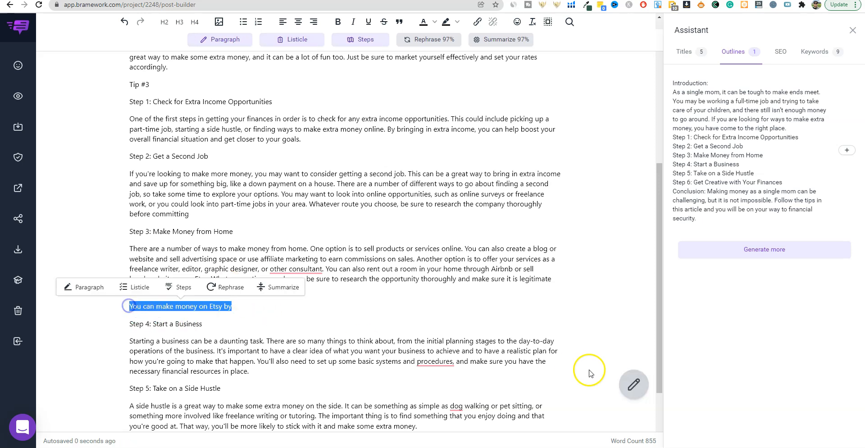
{"action": "left_click", "coordinate": [647, 353]}
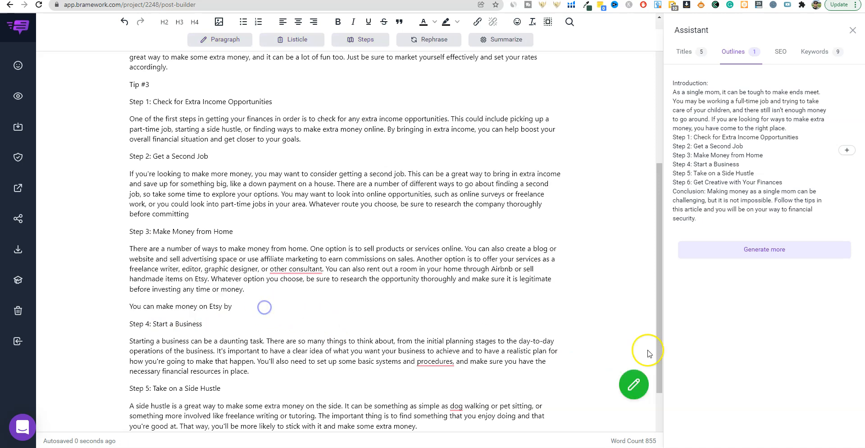
{"action": "left_click", "coordinate": [637, 387]}
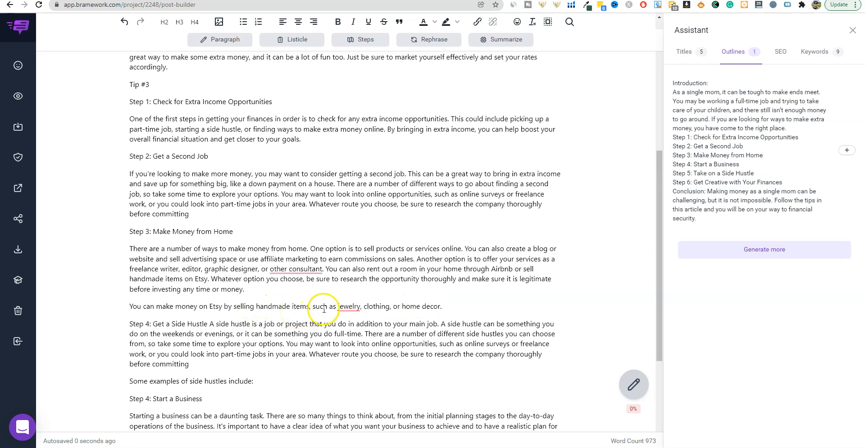
{"action": "mouse_move", "coordinate": [361, 307]}
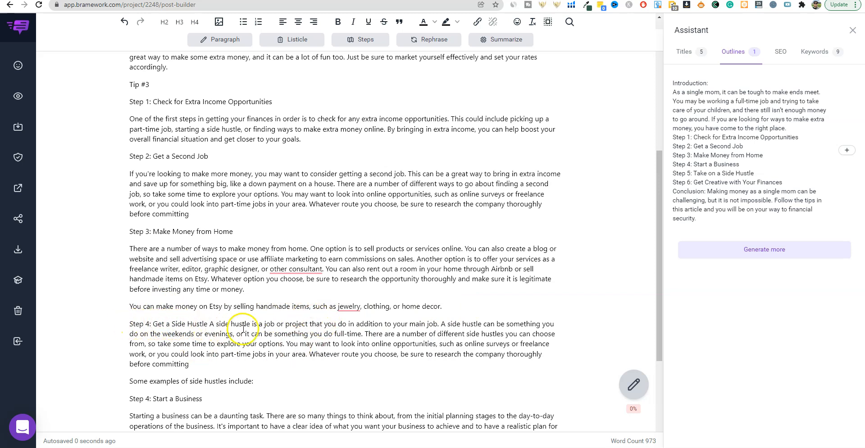
{"action": "scroll", "coordinate": [244, 329], "scroll_direction": "down", "scroll_amount": 2}
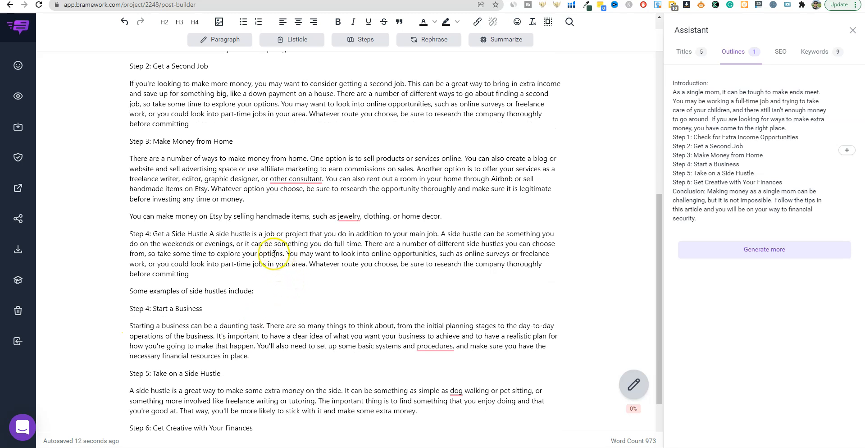
{"action": "left_click_drag", "start_coordinate": [188, 274], "coordinate": [119, 237]}
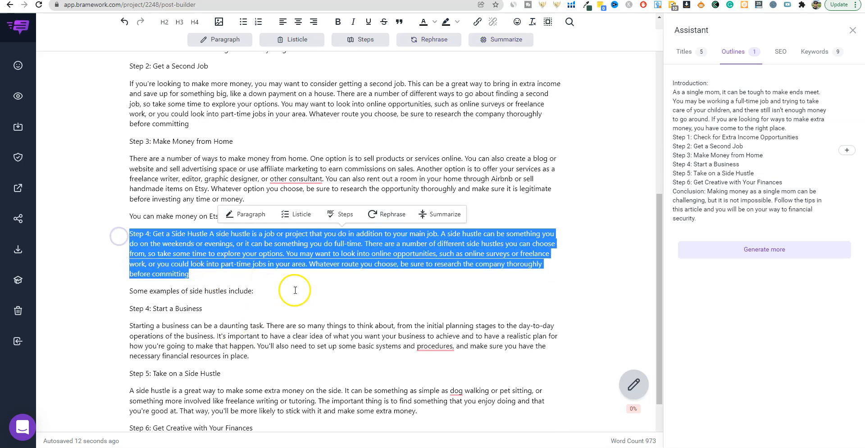
{"action": "left_click", "coordinate": [295, 291]}
Step: Generate an AI paragraph from the sentence about making money on Etsy by selling handmade items
{"action": "left_click_drag", "start_coordinate": [441, 216], "coordinate": [128, 220]}
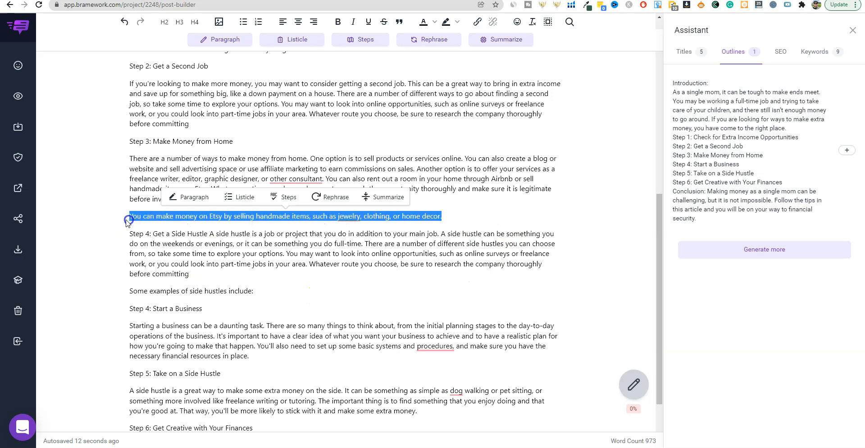
{"action": "left_click", "coordinate": [180, 197]}
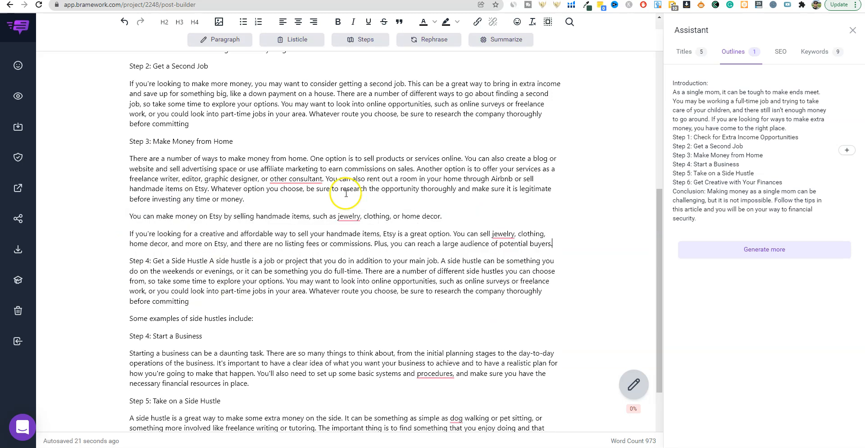
{"action": "left_click", "coordinate": [257, 277]}
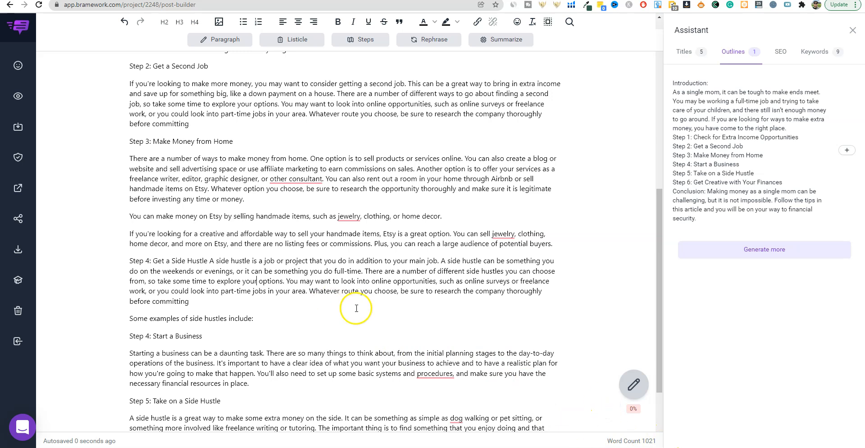
Step: Put "Conclusion" on its own line without the colon at the end of the post and format it as an H2 heading
{"action": "scroll", "coordinate": [247, 237], "scroll_direction": "up", "scroll_amount": 8}
{"action": "scroll", "coordinate": [251, 237], "scroll_direction": "down", "scroll_amount": 10}
{"action": "scroll", "coordinate": [252, 244], "scroll_direction": "up", "scroll_amount": 8}
{"action": "scroll", "coordinate": [252, 252], "scroll_direction": "down", "scroll_amount": 8}
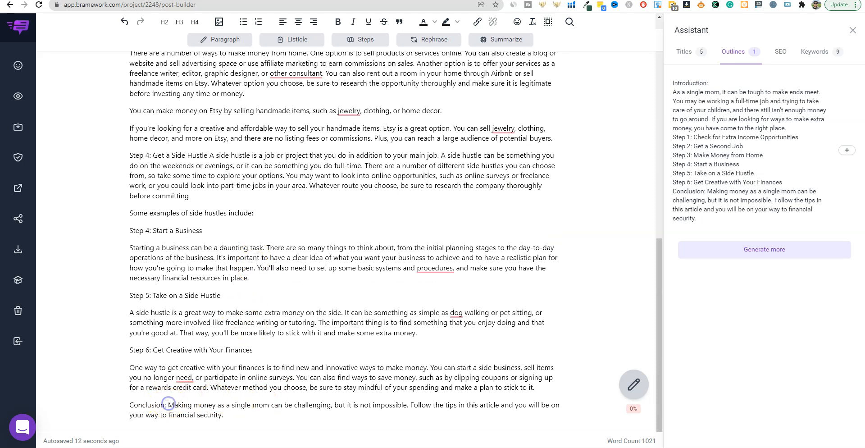
{"action": "key", "text": "Return"}
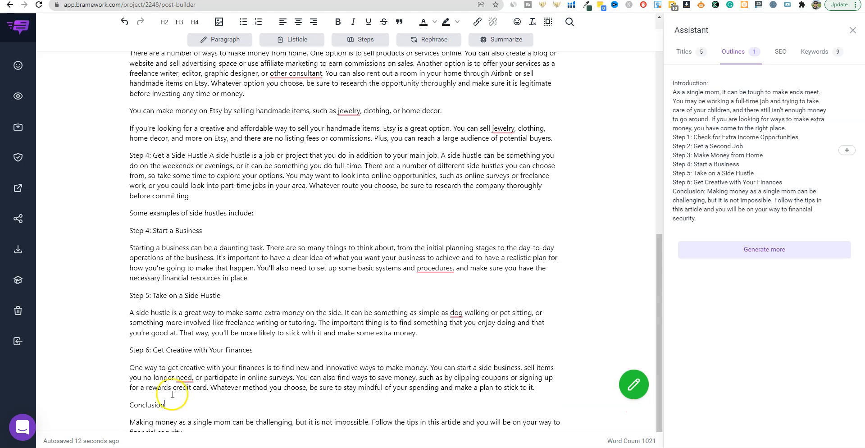
{"action": "left_click", "coordinate": [165, 22]}
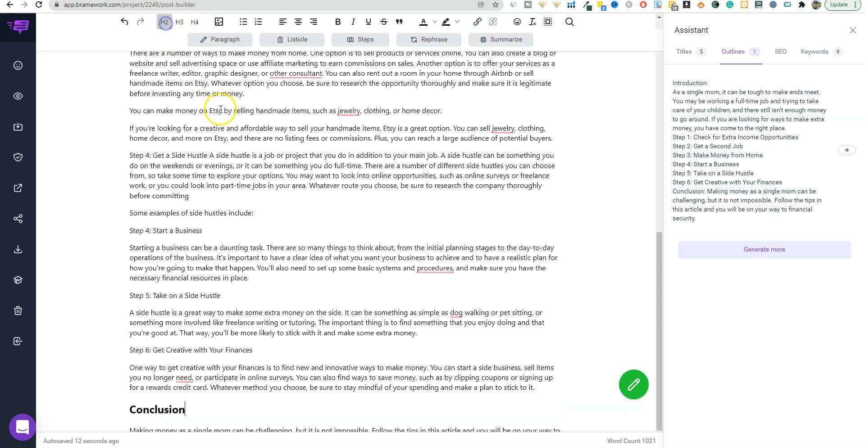
Step: Format the "Step 6: Get Creative with Your Finances", "Step 5: Take on a Side Hustle" and "Step 4: Start a Business" lines as H2 headings
{"action": "left_click", "coordinate": [254, 351]}
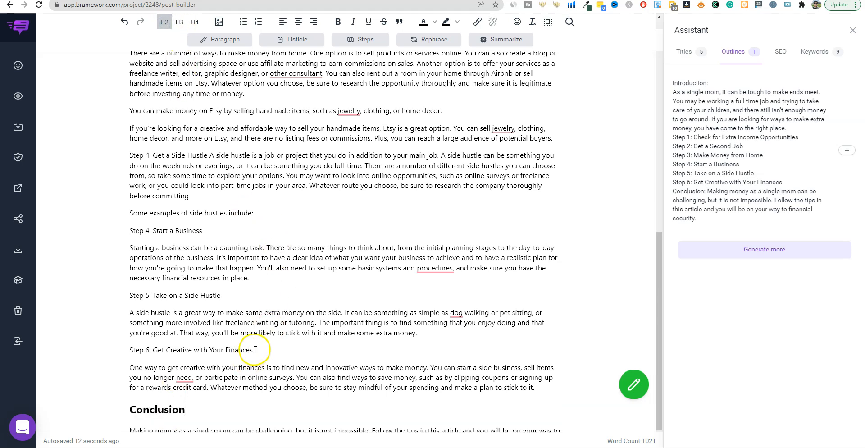
{"action": "left_click", "coordinate": [165, 22]}
{"action": "left_click", "coordinate": [245, 296]}
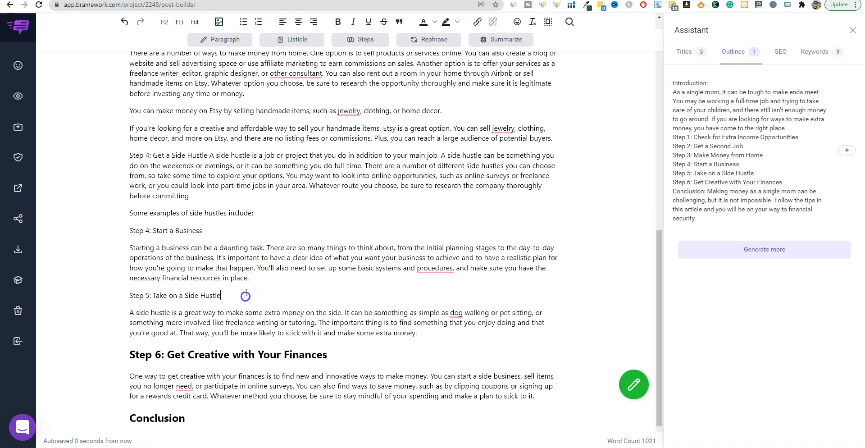
{"action": "left_click", "coordinate": [166, 23]}
{"action": "left_click", "coordinate": [151, 154]}
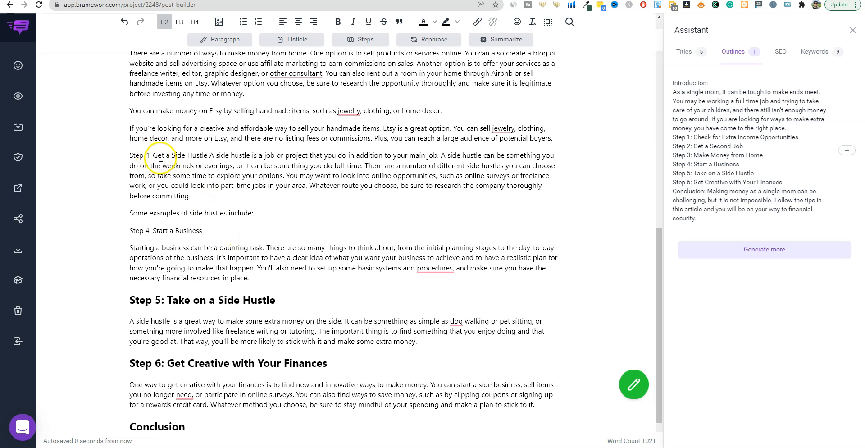
{"action": "left_click", "coordinate": [203, 233]}
{"action": "left_click", "coordinate": [164, 22]}
Step: Remove the "Step 4:" label from the side hustle paragraph and delete the line "Some examples of side hustles include:"
{"action": "left_click", "coordinate": [152, 164]}
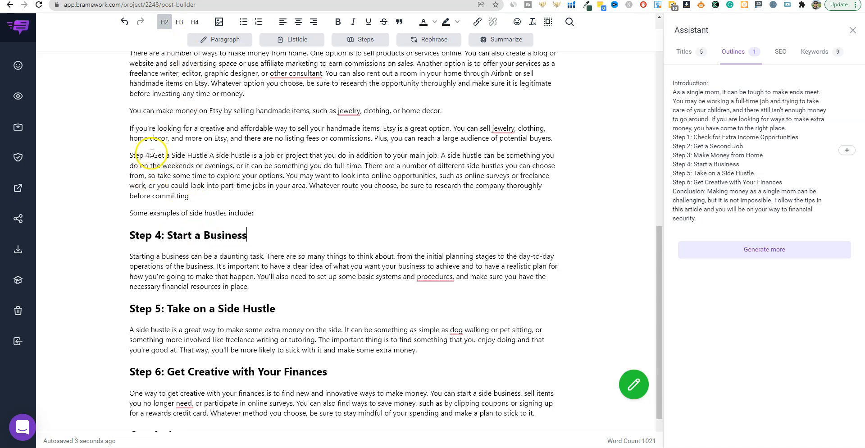
{"action": "left_click_drag", "start_coordinate": [153, 156], "coordinate": [130, 153]}
{"action": "key", "text": "BackSpace"}
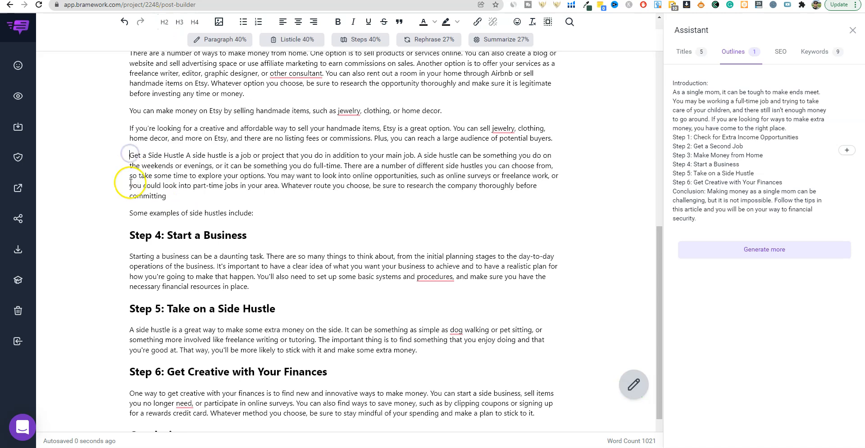
{"action": "left_click_drag", "start_coordinate": [253, 213], "coordinate": [118, 216]}
{"action": "key", "text": "BackSpace"}
{"action": "key", "text": "BackSpace"}
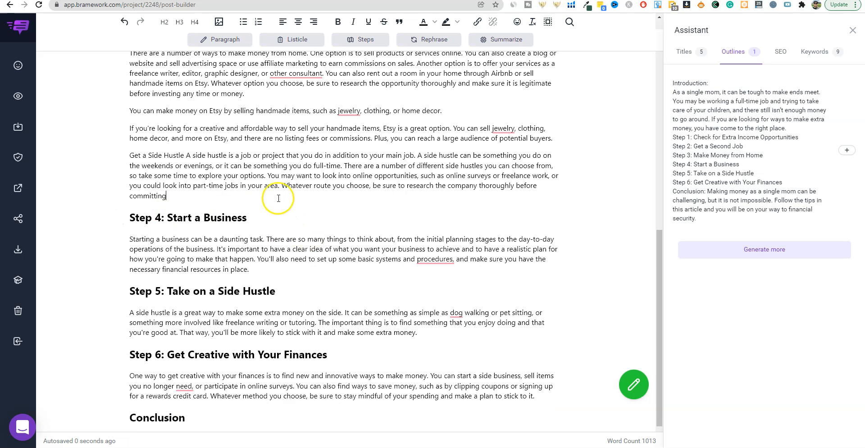
Step: Format the "Step 3: Make Money from Home" and "Step 2: Get a Second Job" lines as H2 headings
{"action": "scroll", "coordinate": [194, 169], "scroll_direction": "up", "scroll_amount": 2}
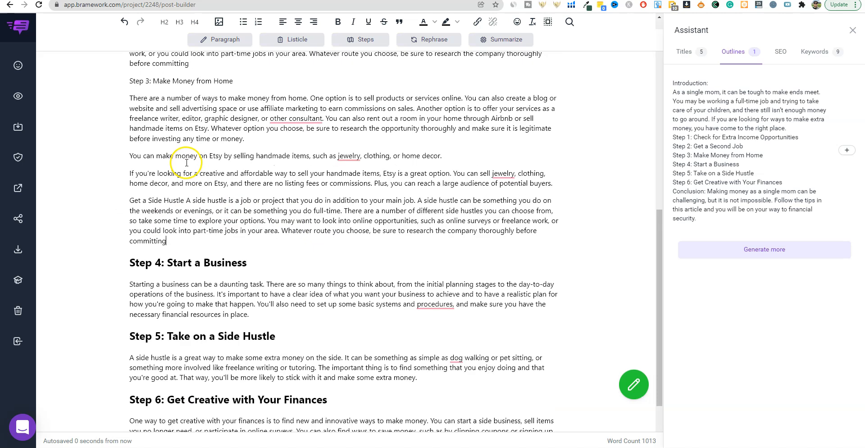
{"action": "left_click", "coordinate": [246, 127]}
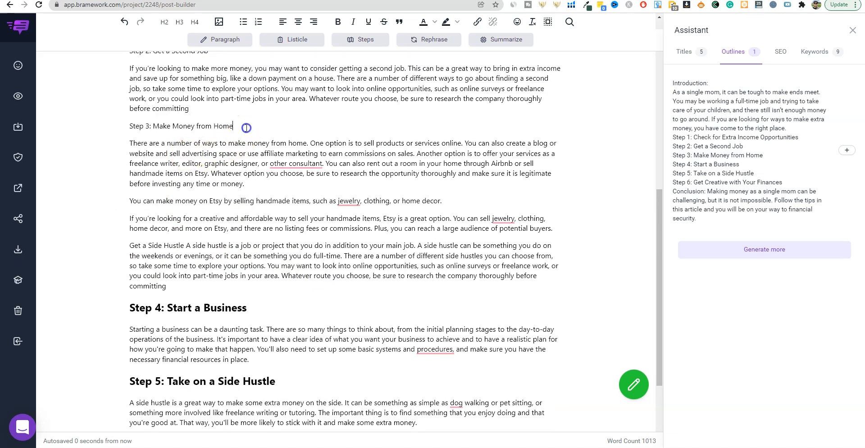
{"action": "left_click", "coordinate": [165, 22]}
{"action": "scroll", "coordinate": [210, 143], "scroll_direction": "up", "scroll_amount": 1}
{"action": "left_click", "coordinate": [210, 141]}
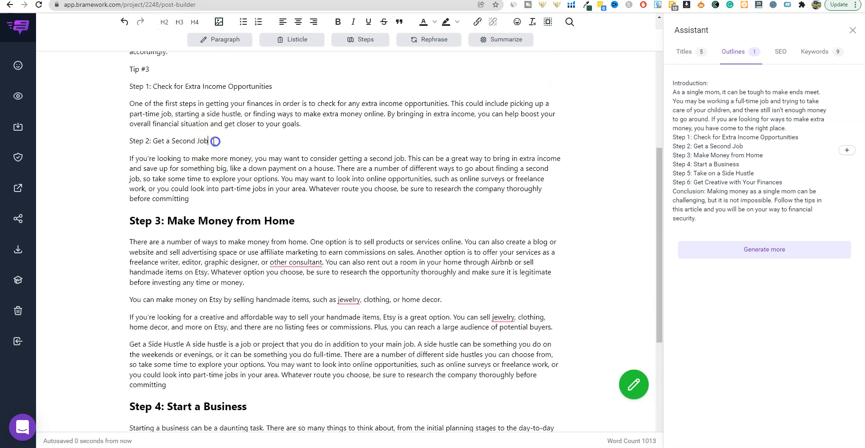
{"action": "left_click", "coordinate": [164, 22]}
Step: Format "Tip #3" as an H2 heading and remove the "Step 1:" label from the "Check for Extra Income Opportunities" line
{"action": "scroll", "coordinate": [185, 102], "scroll_direction": "up", "scroll_amount": 2}
{"action": "left_click", "coordinate": [153, 158]}
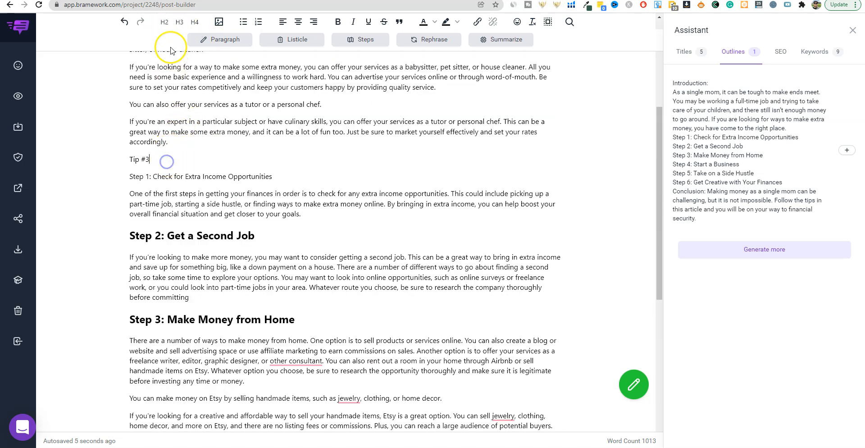
{"action": "left_click", "coordinate": [165, 24]}
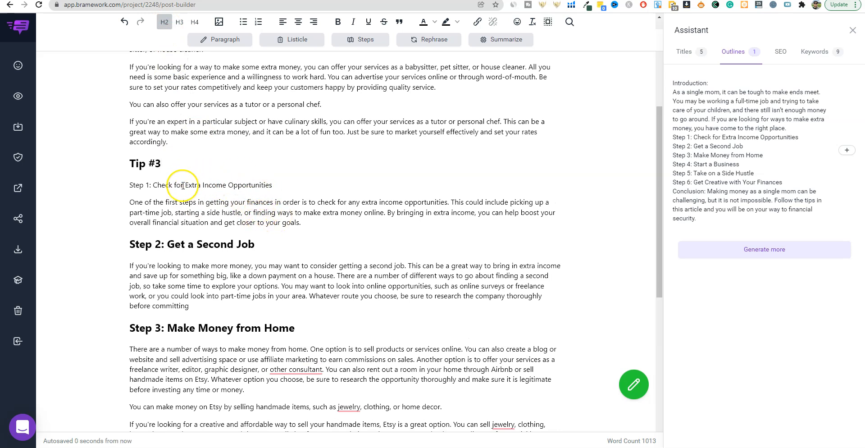
{"action": "scroll", "coordinate": [199, 204], "scroll_direction": "up", "scroll_amount": 3}
{"action": "scroll", "coordinate": [198, 203], "scroll_direction": "down", "scroll_amount": 1}
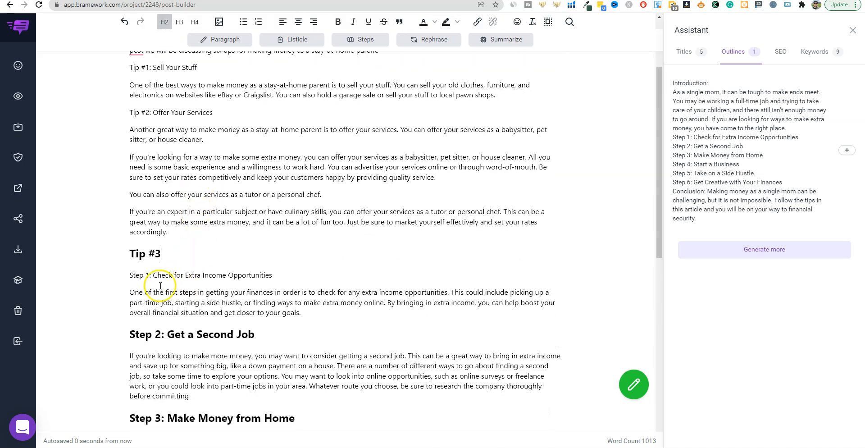
{"action": "left_click_drag", "start_coordinate": [154, 277], "coordinate": [130, 275]}
{"action": "scroll", "coordinate": [248, 312], "scroll_direction": "down", "scroll_amount": 5}
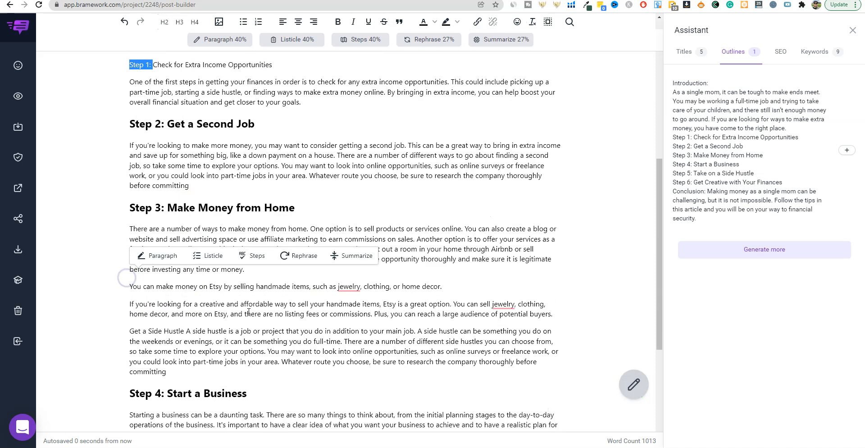
{"action": "scroll", "coordinate": [241, 301], "scroll_direction": "up", "scroll_amount": 4}
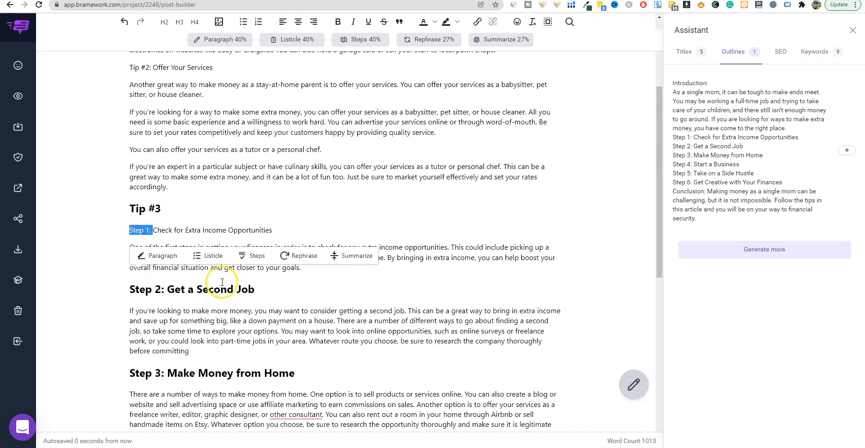
{"action": "key", "text": "BackSpace"}
Step: Format "Check for Extra Income Opportunities" as an H2 heading and the Tip #1 and Tip #2 lines as H3 headings
{"action": "left_click", "coordinate": [231, 186]}
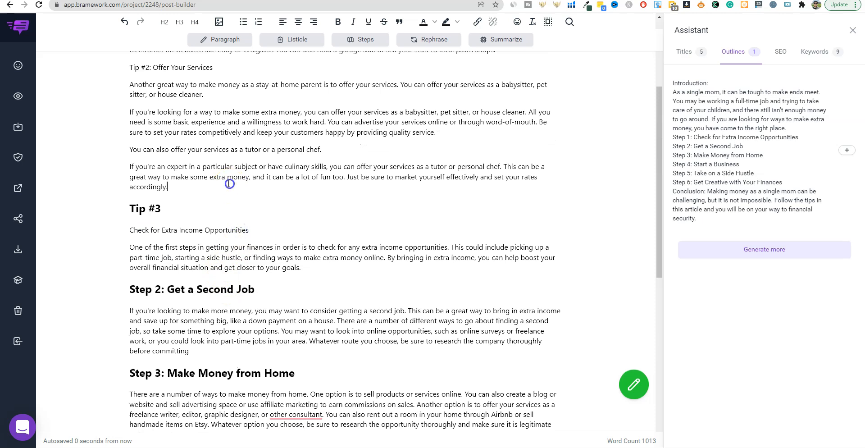
{"action": "scroll", "coordinate": [231, 185], "scroll_direction": "up", "scroll_amount": 3}
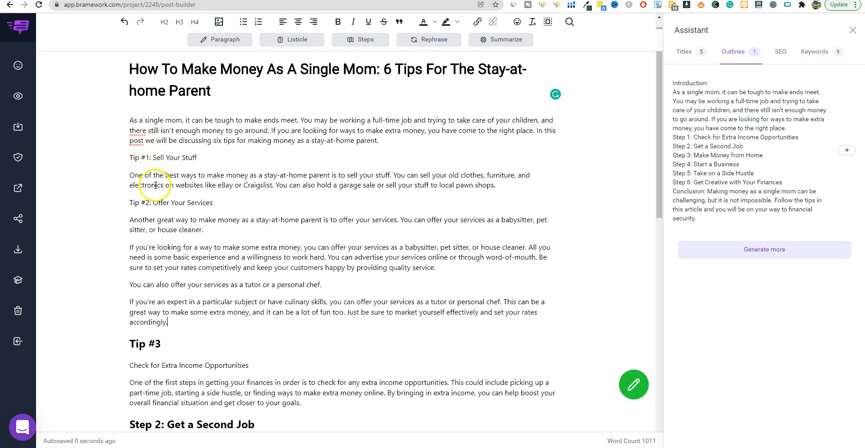
{"action": "scroll", "coordinate": [169, 315], "scroll_direction": "down", "scroll_amount": 1}
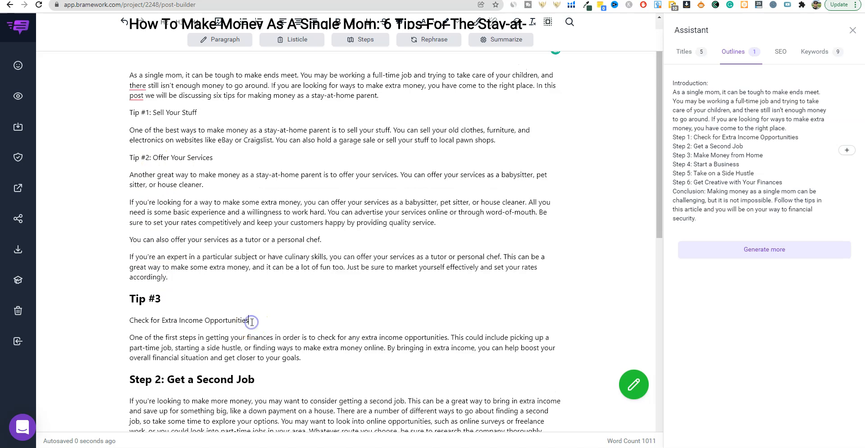
{"action": "scroll", "coordinate": [147, 81], "scroll_direction": "up", "scroll_amount": 1}
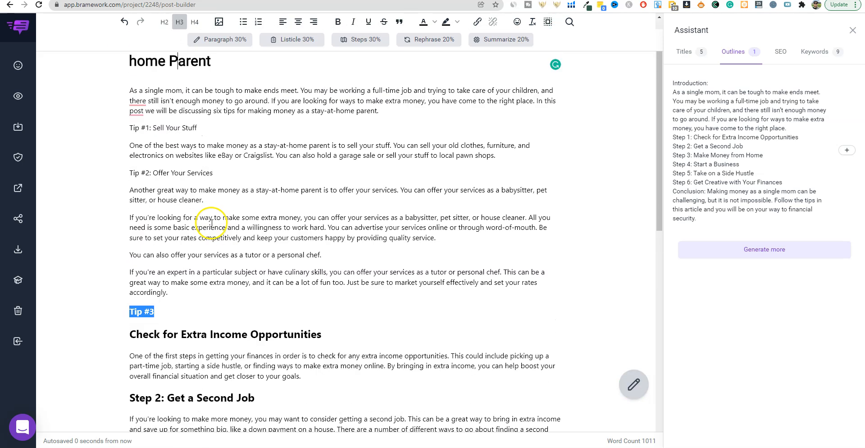
{"action": "left_click", "coordinate": [206, 228]}
{"action": "left_click", "coordinate": [218, 173]}
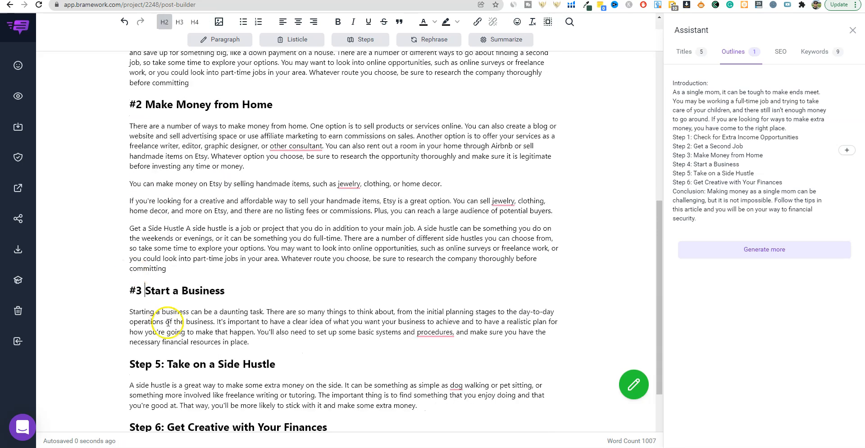
Step: Replace the "Step" labels in the H2 section headings with consecutive numbers from #1 to #6
{"action": "scroll", "coordinate": [189, 365], "scroll_direction": "down", "scroll_amount": 1}
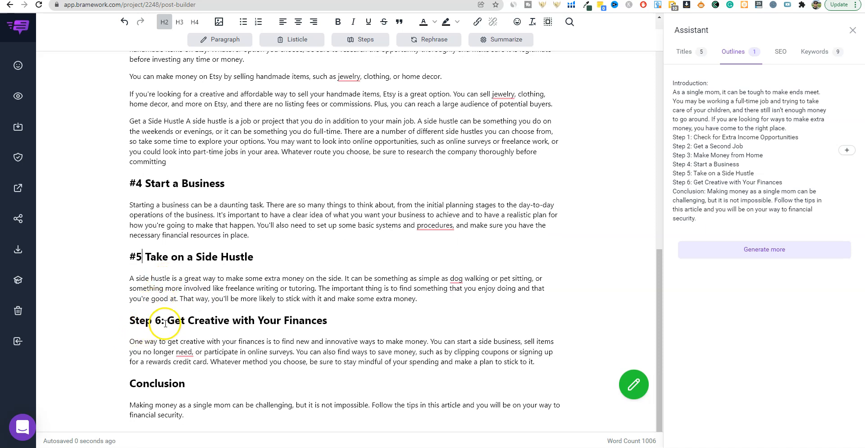
{"action": "left_click_drag", "start_coordinate": [165, 321], "coordinate": [125, 318]}
{"action": "type", "text": "#6"}
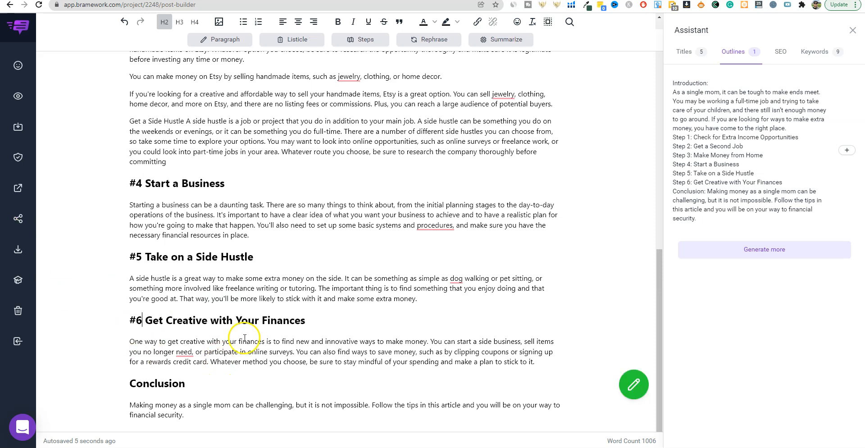
Step: Review the formatted post from title to conclusion, checking the headings and the total word count
{"action": "scroll", "coordinate": [405, 217], "scroll_direction": "up", "scroll_amount": 7}
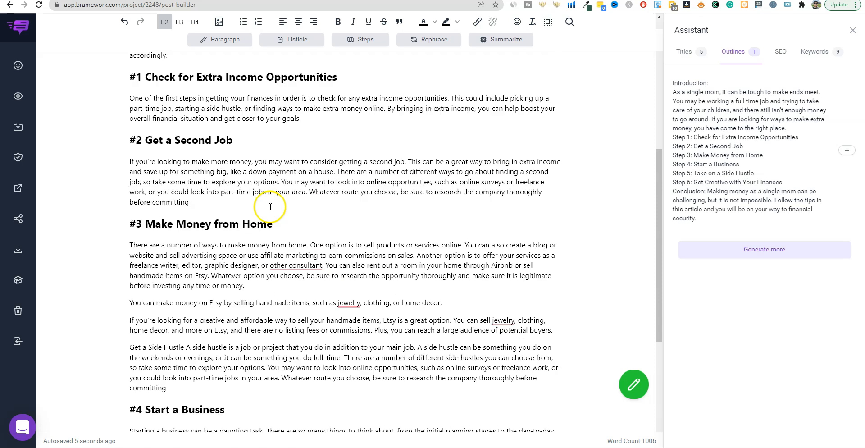
{"action": "scroll", "coordinate": [190, 185], "scroll_direction": "up", "scroll_amount": 3}
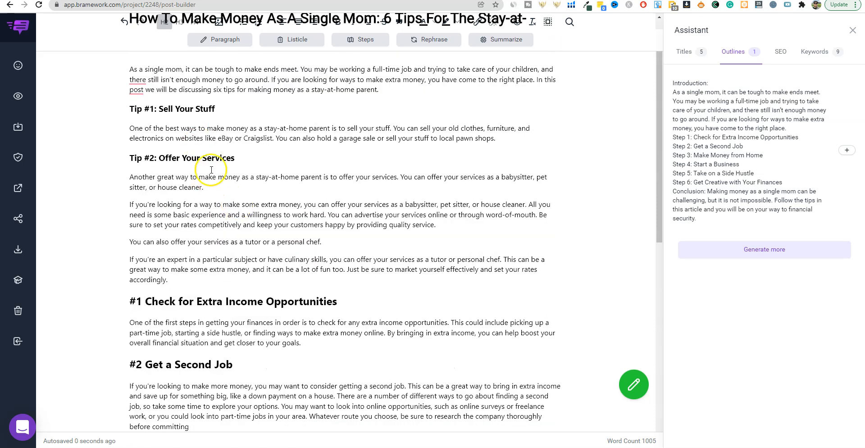
{"action": "scroll", "coordinate": [162, 117], "scroll_direction": "up", "scroll_amount": 1}
{"action": "scroll", "coordinate": [207, 200], "scroll_direction": "down", "scroll_amount": 4}
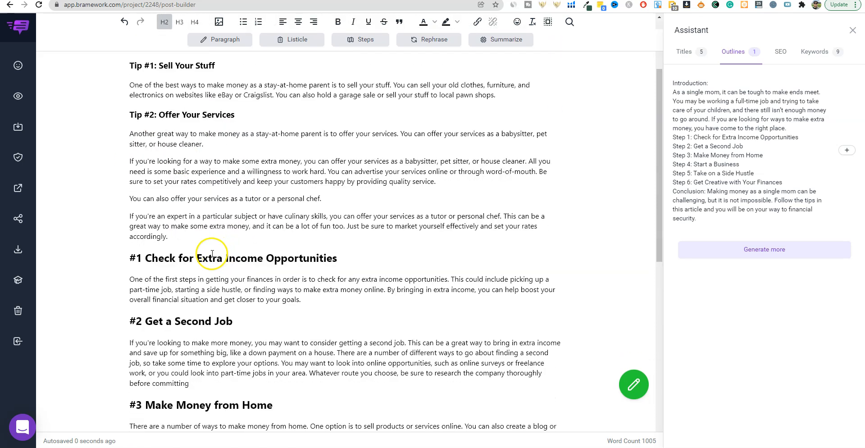
{"action": "scroll", "coordinate": [198, 198], "scroll_direction": "down", "scroll_amount": 7}
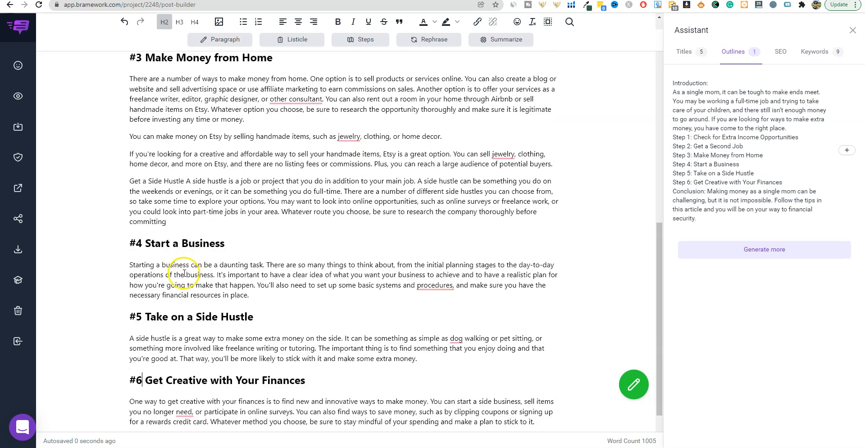
{"action": "scroll", "coordinate": [185, 283], "scroll_direction": "up", "scroll_amount": 1}
{"action": "scroll", "coordinate": [205, 363], "scroll_direction": "down", "scroll_amount": 1}
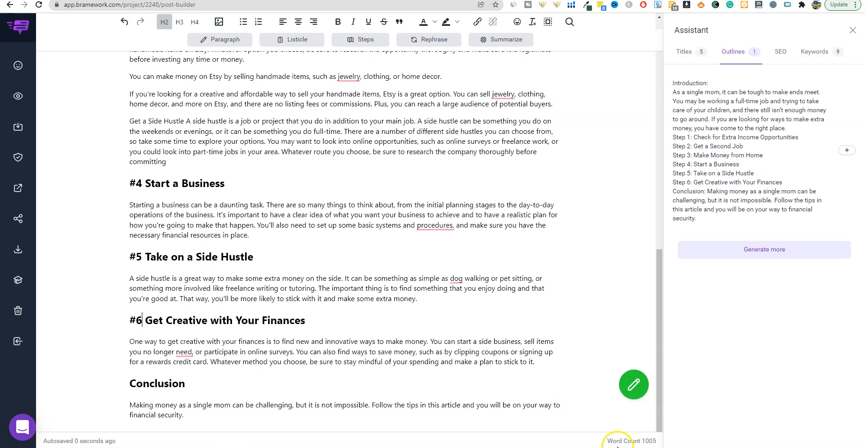
{"action": "left_click", "coordinate": [519, 358]}
{"action": "scroll", "coordinate": [404, 346], "scroll_direction": "up", "scroll_amount": 12}
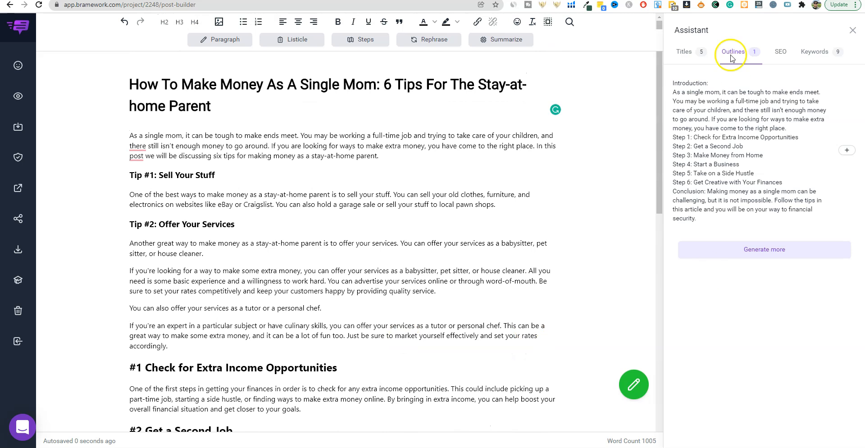
Step: Switch to the RankIQ report and copy its keyword "how to make money as a single mom"
{"action": "left_click", "coordinate": [124, 0]}
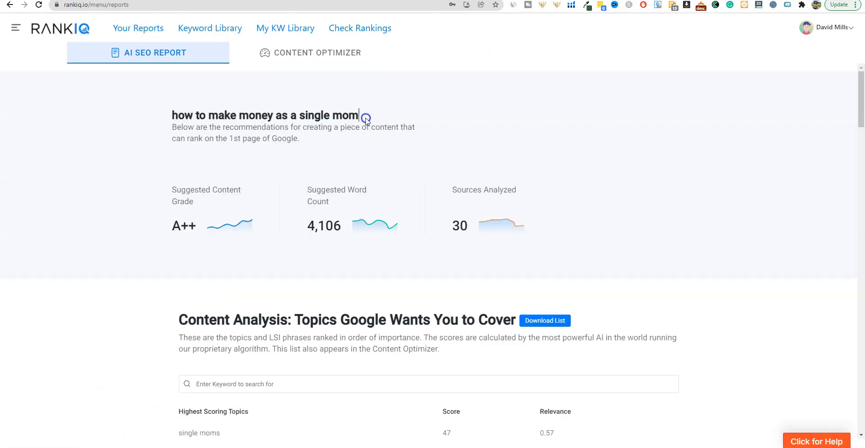
{"action": "left_click_drag", "start_coordinate": [362, 115], "coordinate": [172, 120]}
{"action": "key", "text": "ctrl+c"}
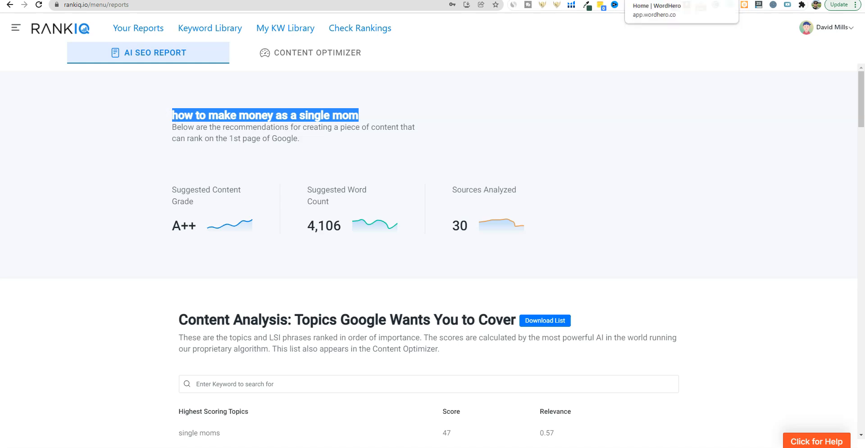
Step: Switch to WordHero, open its editor and title the document "How to Make Money as a Single Mom" using the copied keyword
{"action": "left_click", "coordinate": [634, 0]}
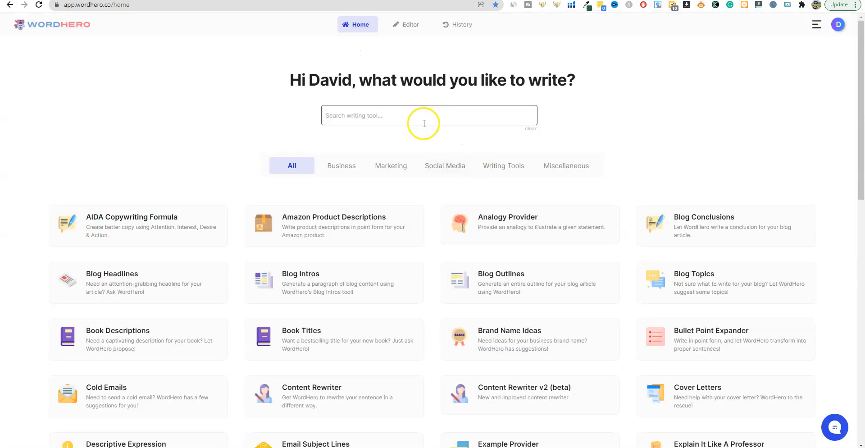
{"action": "left_click", "coordinate": [411, 28]}
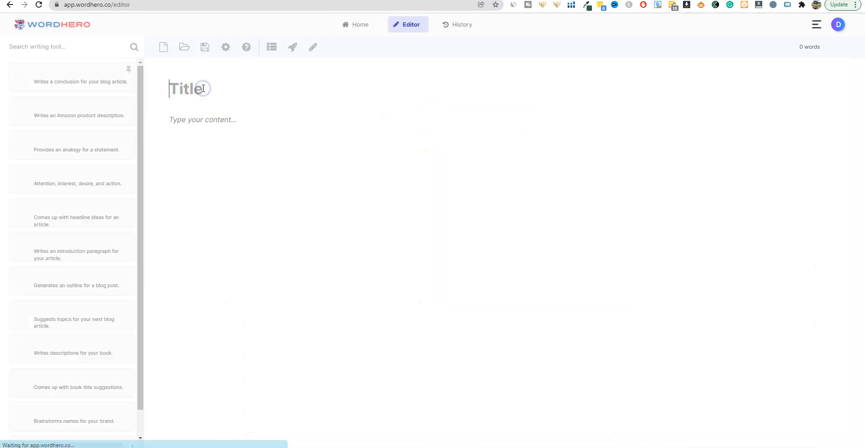
{"action": "left_click", "coordinate": [204, 87]}
{"action": "key", "text": "ctrl+v"}
{"action": "left_click", "coordinate": [176, 89]}
{"action": "key", "text": "BackSpace"}
{"action": "type", "text": "H"}
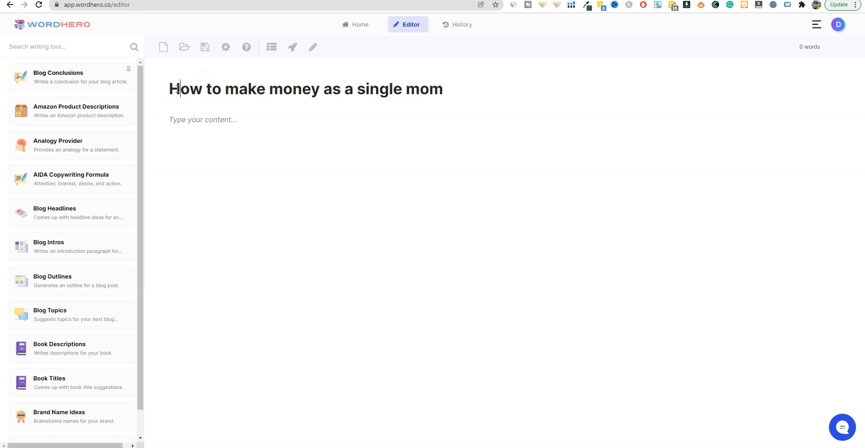
{"action": "key", "text": "BackSpace"}
{"action": "type", "text": "M"}
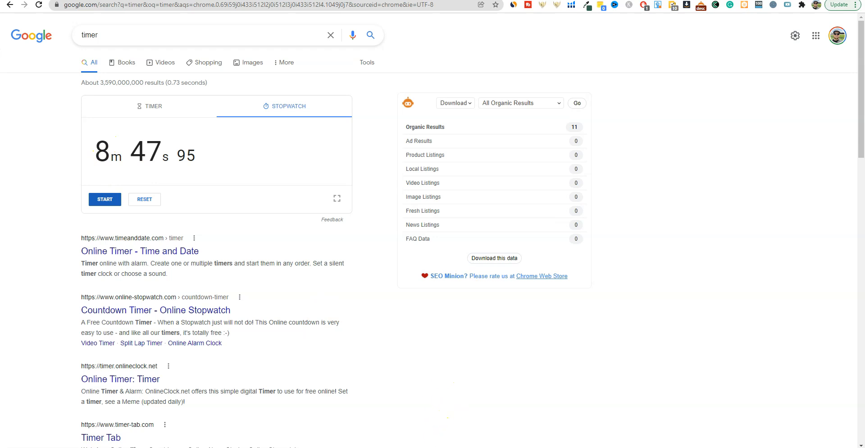
Step: Record "bramework 8:47" with a "Wordhero" line below it in Notepad, and restart the Google stopwatch from zero
{"action": "right_click", "coordinate": [431, 446]}
{"action": "left_click", "coordinate": [388, 410]}
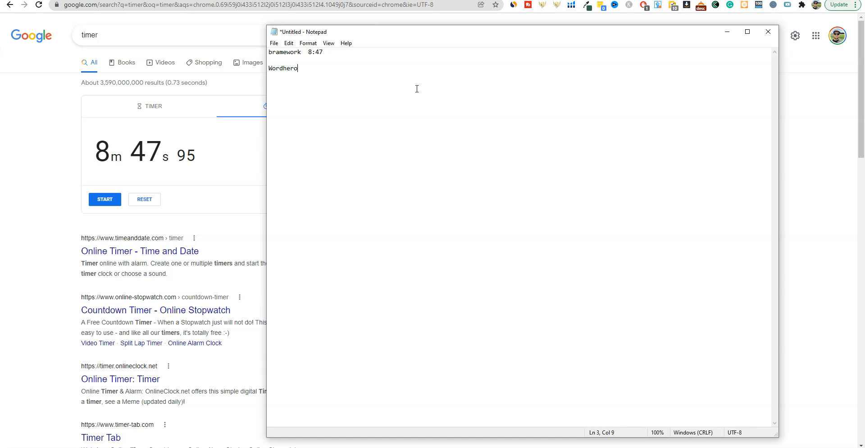
{"action": "left_click", "coordinate": [726, 31]}
{"action": "left_click", "coordinate": [158, 200]}
{"action": "left_click", "coordinate": [108, 199]}
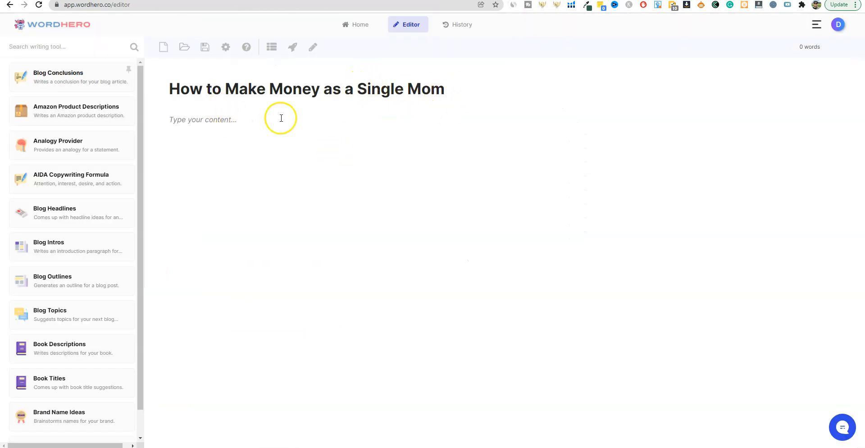
Step: Generate an AI introduction paragraph from the title "How to Make Money as a Single Mom"
{"action": "left_click_drag", "start_coordinate": [444, 89], "coordinate": [145, 87]}
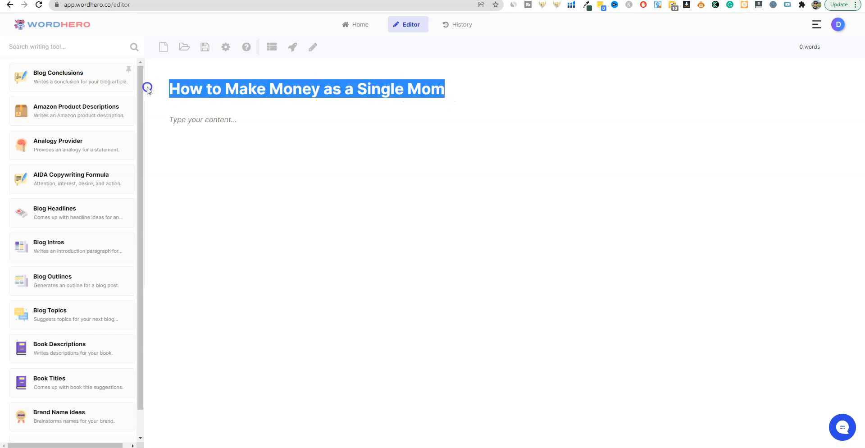
{"action": "left_click", "coordinate": [293, 48]}
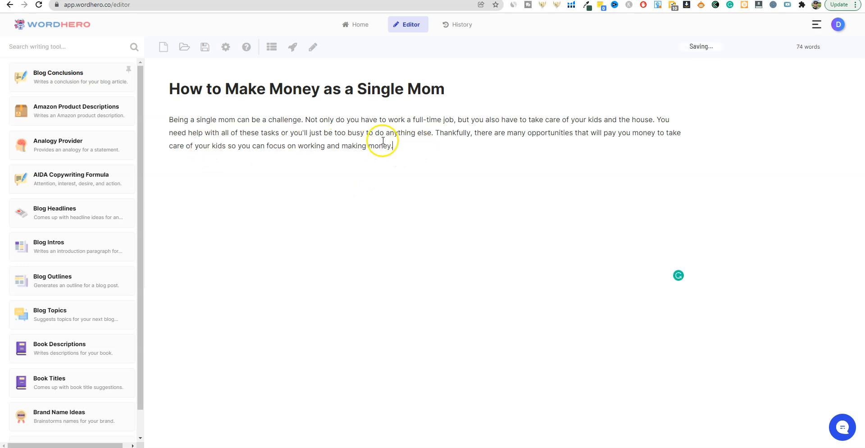
Step: Copy the title and generate a blog outline using it as the topic
{"action": "left_click_drag", "start_coordinate": [457, 90], "coordinate": [150, 88]}
{"action": "key", "text": "ctrl+c"}
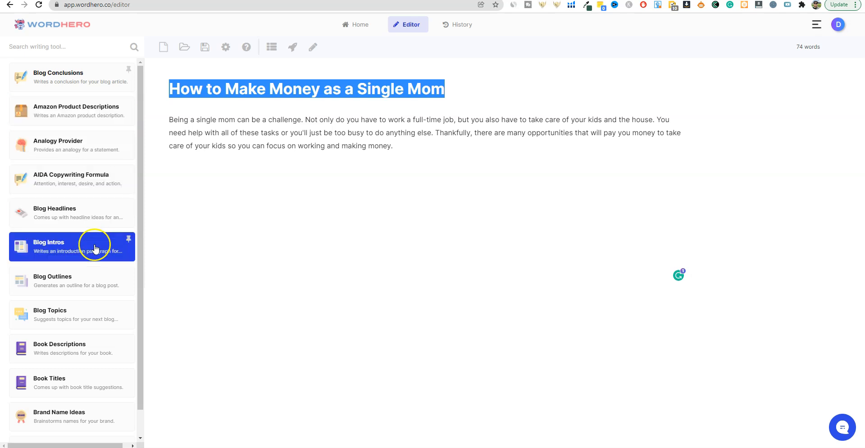
{"action": "left_click", "coordinate": [86, 278]}
{"action": "left_click", "coordinate": [71, 117]}
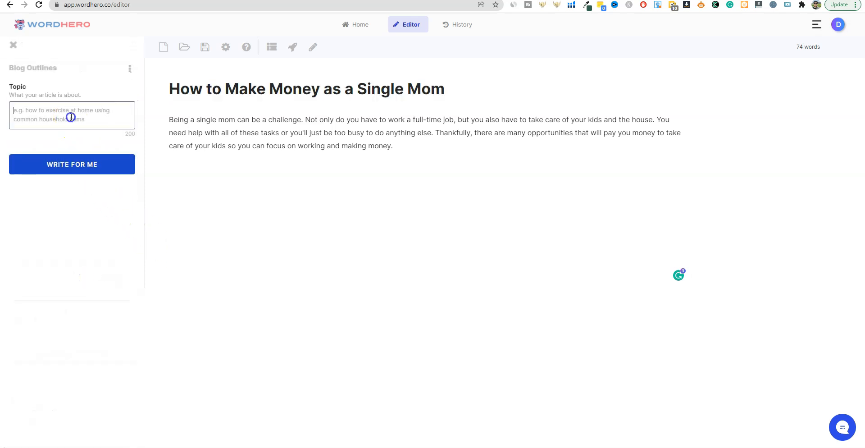
{"action": "key", "text": "ctrl+v"}
{"action": "left_click", "coordinate": [71, 168]}
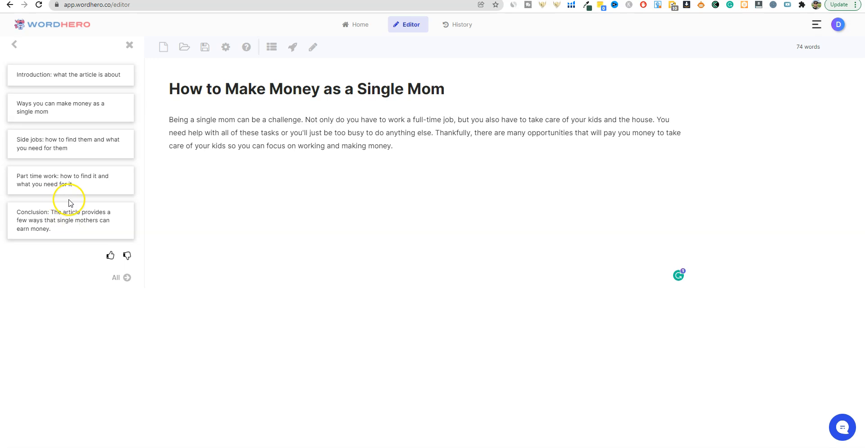
Step: Discard that outline and generate another for the topic "How to Make Money as a Single Mom - the 6 best ways"
{"action": "left_click", "coordinate": [127, 257]}
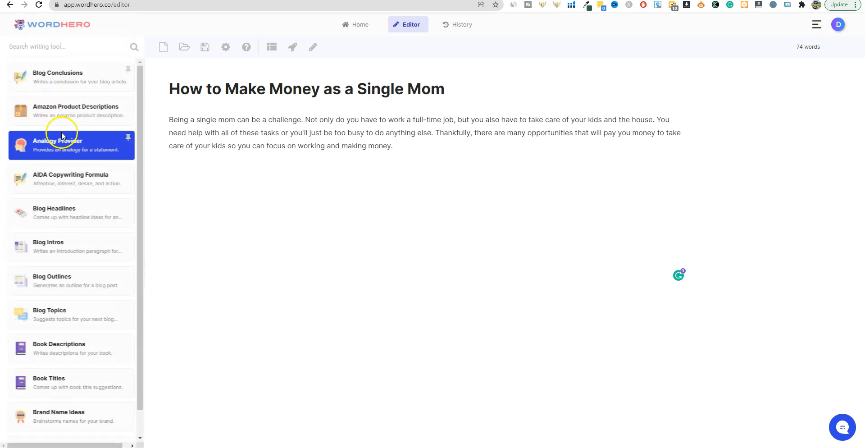
{"action": "left_click", "coordinate": [64, 283]}
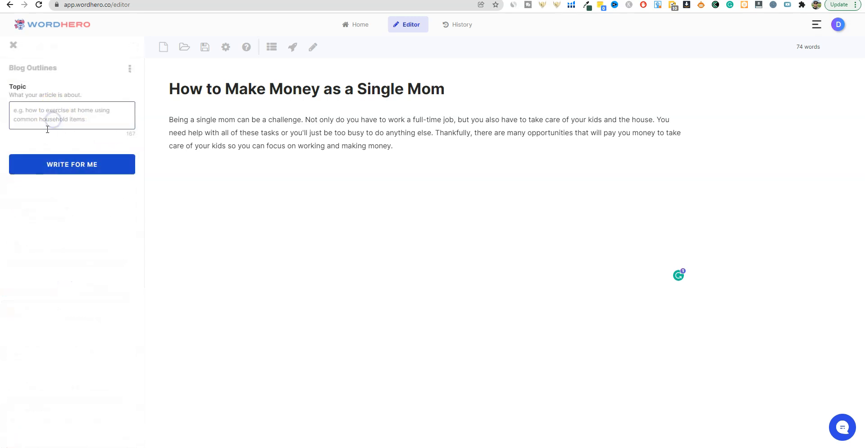
{"action": "key", "text": "ctrl+v"}
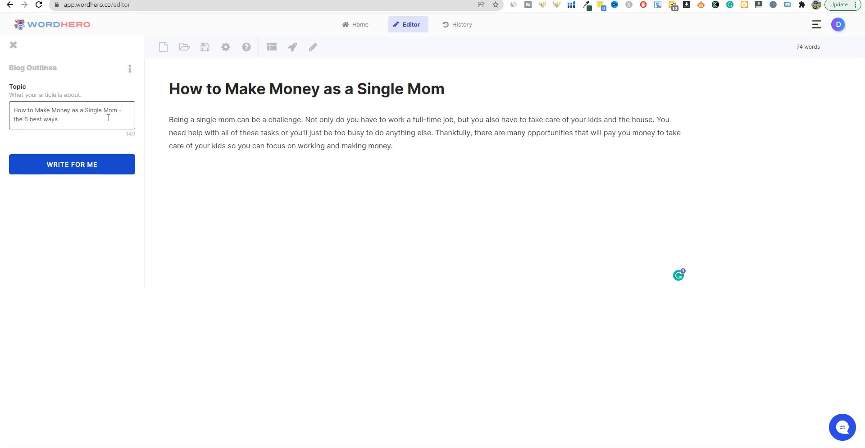
{"action": "left_click", "coordinate": [107, 164]}
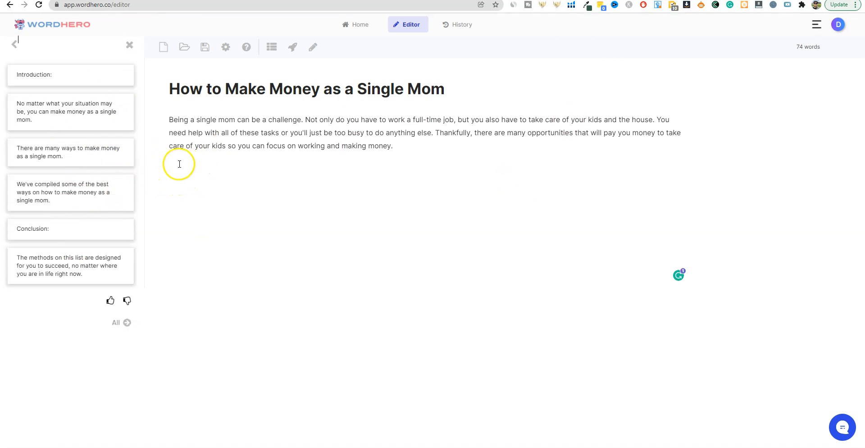
Step: Insert the outline line "We've compiled some of the best ways on how to make money as a single mom." below the introduction as Heading 2
{"action": "mouse_move", "coordinate": [116, 109]}
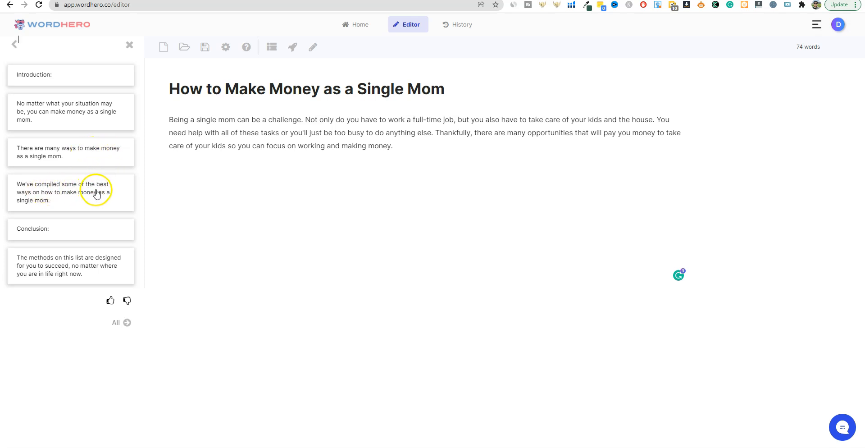
{"action": "left_click", "coordinate": [72, 197]}
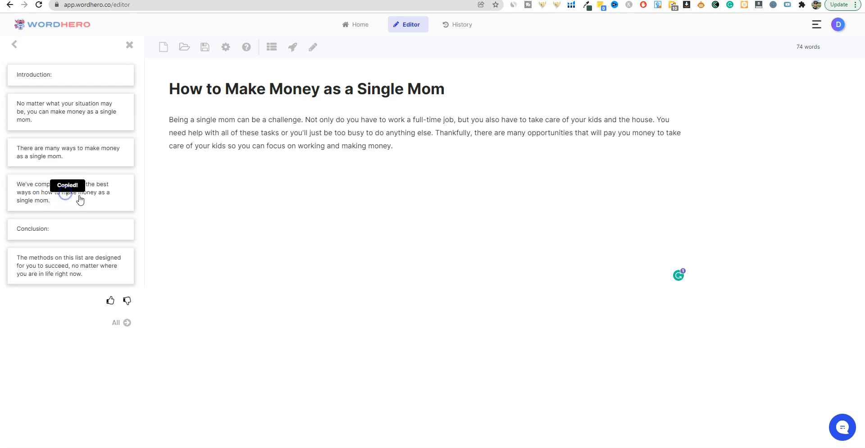
{"action": "left_click", "coordinate": [212, 179]}
{"action": "left_click", "coordinate": [408, 146]}
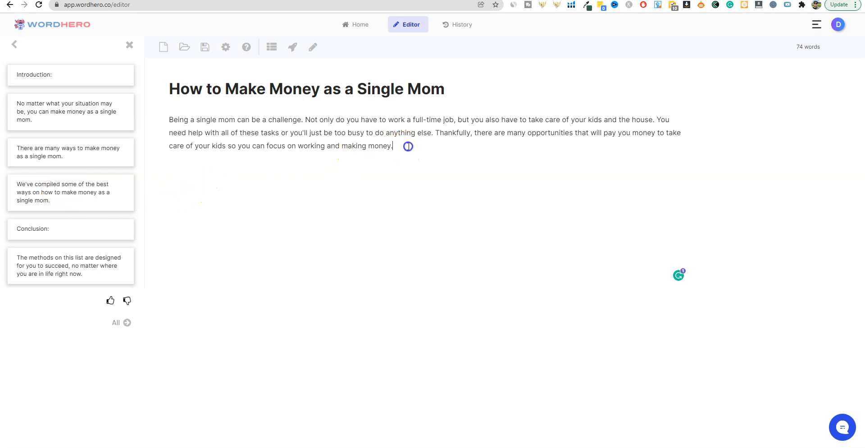
{"action": "type", "text": "We’ve compiled some of the best ways on how to make money as a single mom."}
{"action": "left_click", "coordinate": [396, 147]}
{"action": "left_click", "coordinate": [450, 159]}
{"action": "left_click", "coordinate": [168, 158], "text": "shift"}
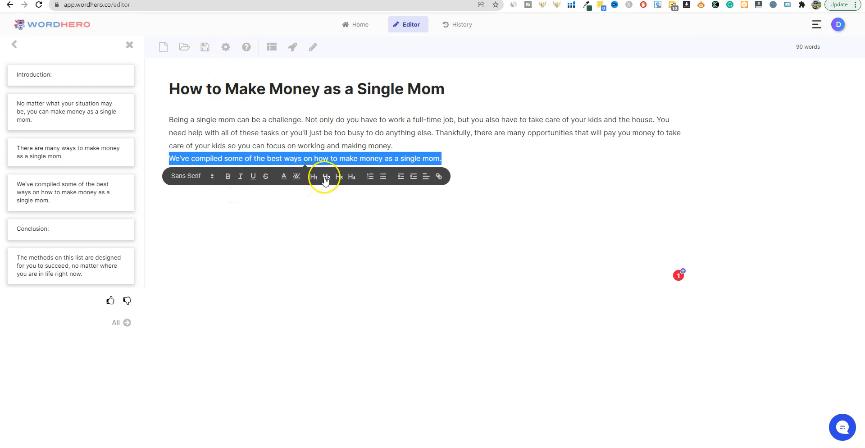
{"action": "left_click", "coordinate": [326, 180]}
Step: Try generating a paragraph from the "We've compiled some of the best ways" heading, and delete the generated text
{"action": "left_click_drag", "start_coordinate": [589, 160], "coordinate": [165, 147]}
{"action": "left_click", "coordinate": [293, 49]}
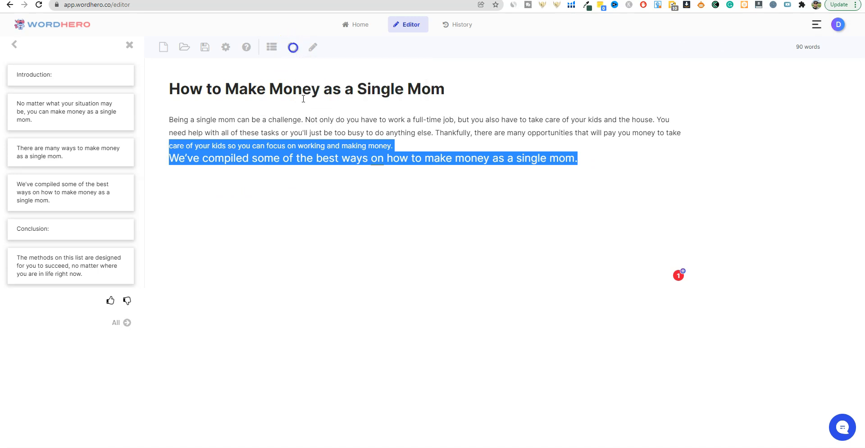
{"action": "left_click", "coordinate": [411, 188]}
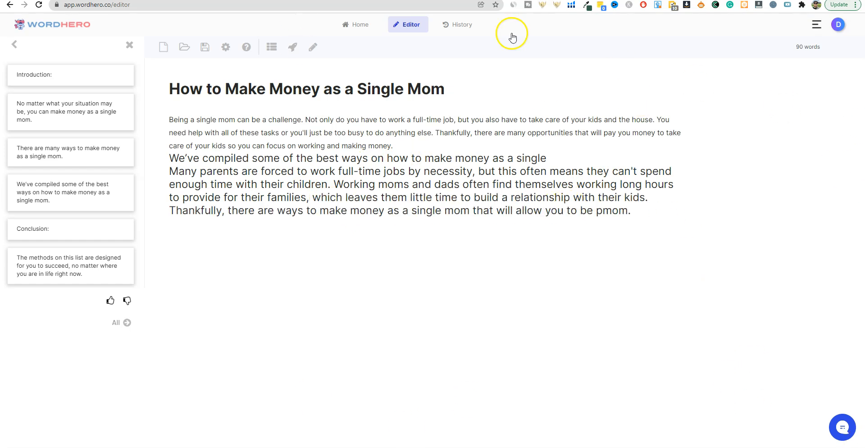
{"action": "left_click_drag", "start_coordinate": [307, 251], "coordinate": [161, 174]}
{"action": "key", "text": "Delete"}
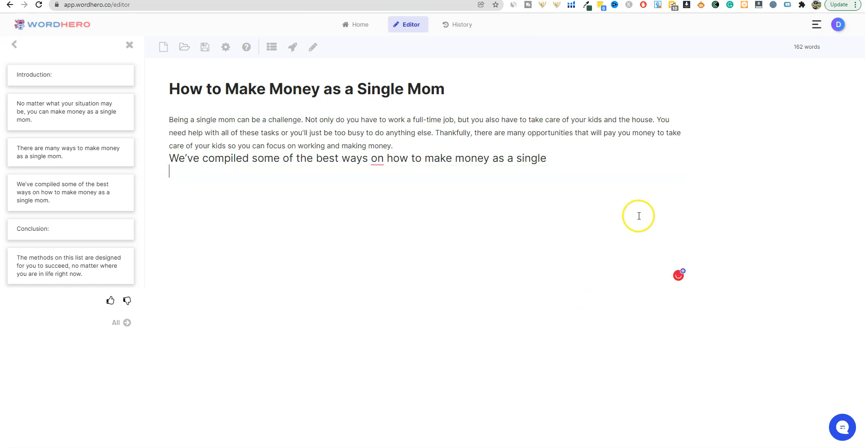
Step: Generate a new passage from the "We've compiled some of the best ways" heading and format it as normal text
{"action": "triple_click", "coordinate": [561, 153]}
{"action": "left_click", "coordinate": [292, 47]}
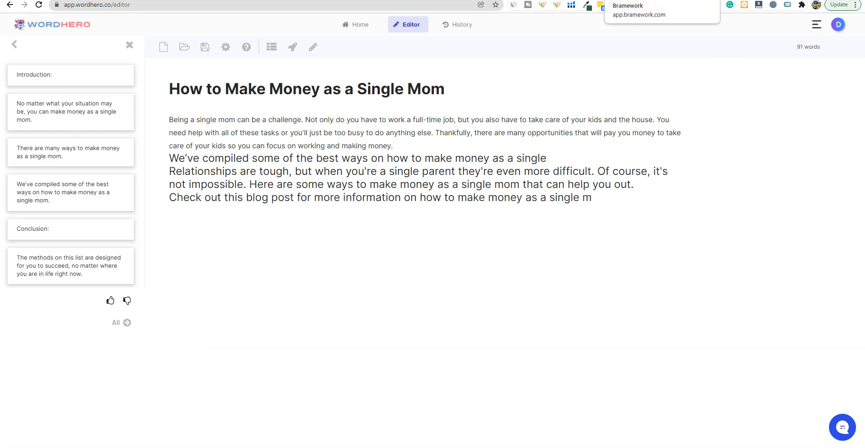
{"action": "left_click_drag", "start_coordinate": [618, 199], "coordinate": [140, 176]}
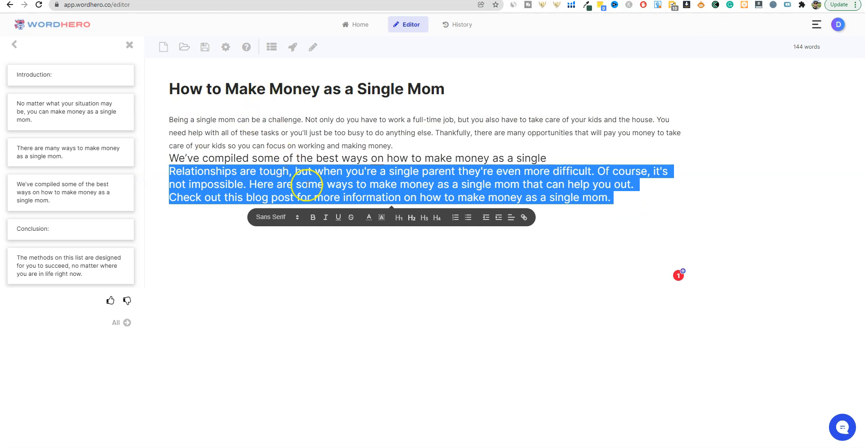
{"action": "left_click", "coordinate": [337, 198]}
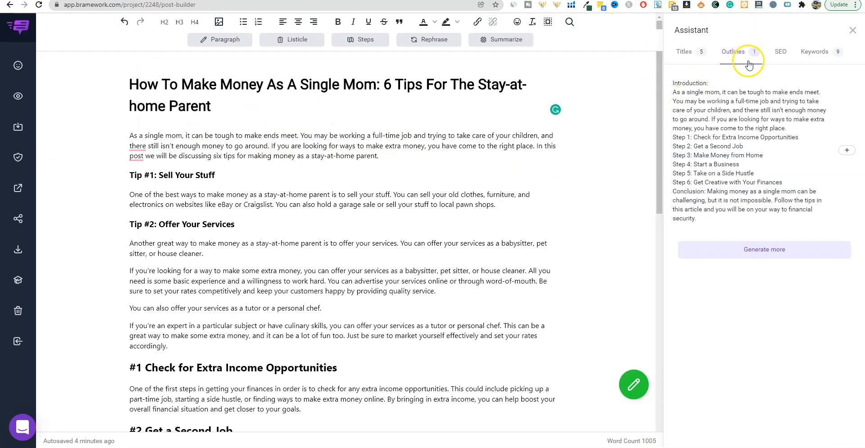
Step: In Bramework, generate another outline for the post and copy it from the introduction through the conclusion
{"action": "left_click", "coordinate": [737, 50]}
{"action": "left_click", "coordinate": [767, 249]}
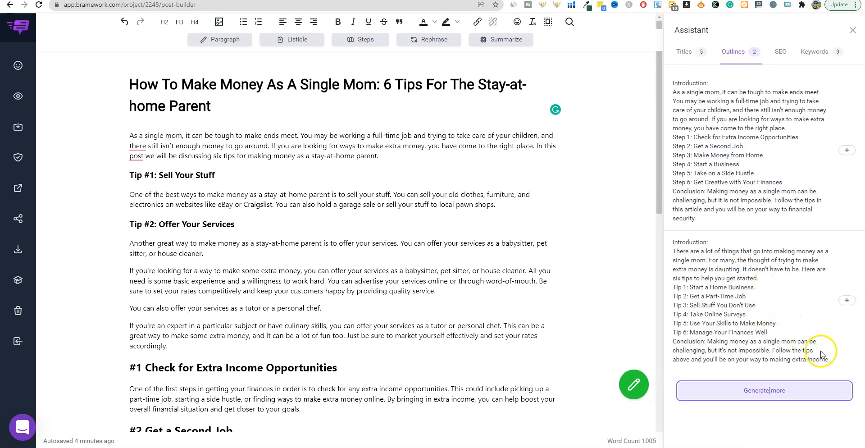
{"action": "left_click_drag", "start_coordinate": [830, 360], "coordinate": [671, 248]}
{"action": "key", "text": "ctrl+c"}
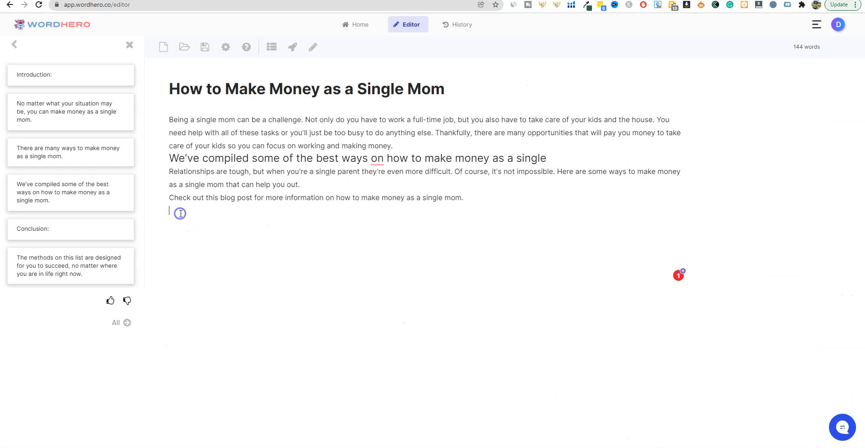
Step: Paste the copied outline below the last paragraph in WordHero and remove the extra blank line above "Introduction:"
{"action": "left_click", "coordinate": [181, 232]}
{"action": "key", "text": "ctrl+v"}
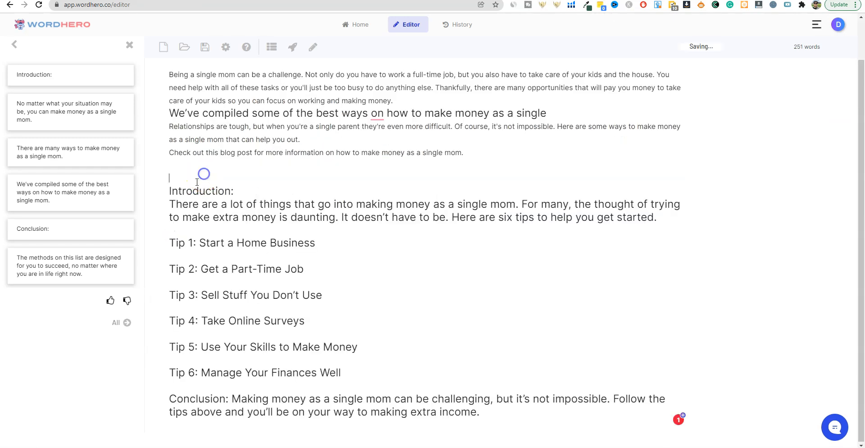
{"action": "left_click", "coordinate": [197, 176]}
{"action": "key", "text": "BackSpace"}
{"action": "left_click", "coordinate": [251, 193]}
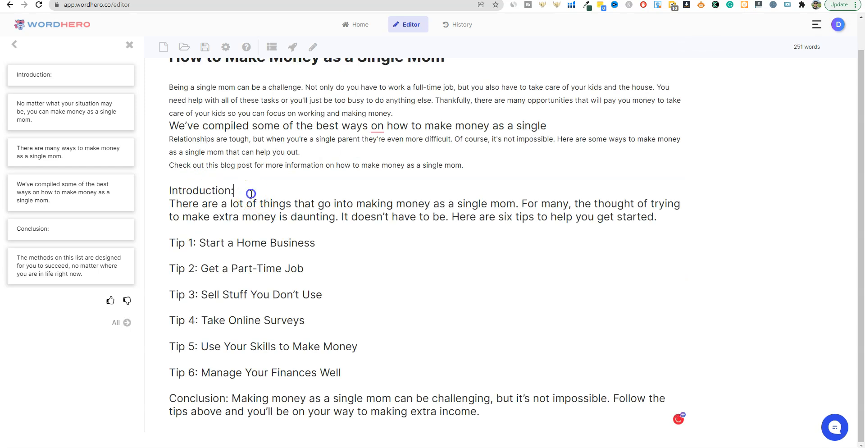
Step: Generate body text under "Tip 1: Start a Home Business" and have the AI continue writing it
{"action": "left_click_drag", "start_coordinate": [317, 243], "coordinate": [164, 245]}
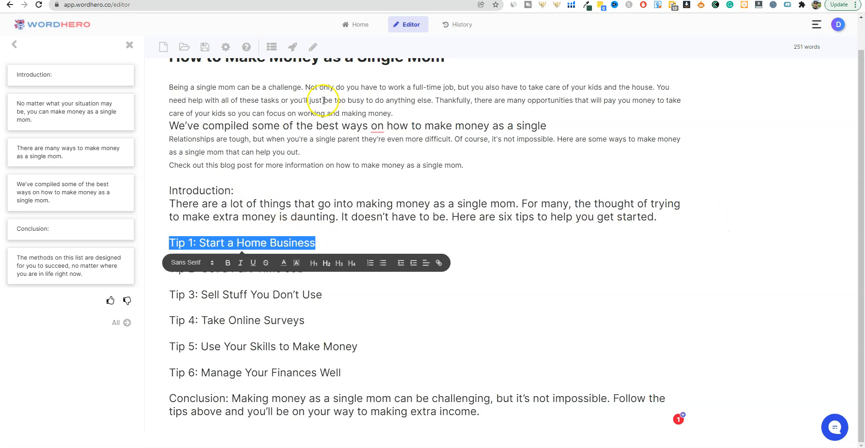
{"action": "left_click", "coordinate": [293, 50]}
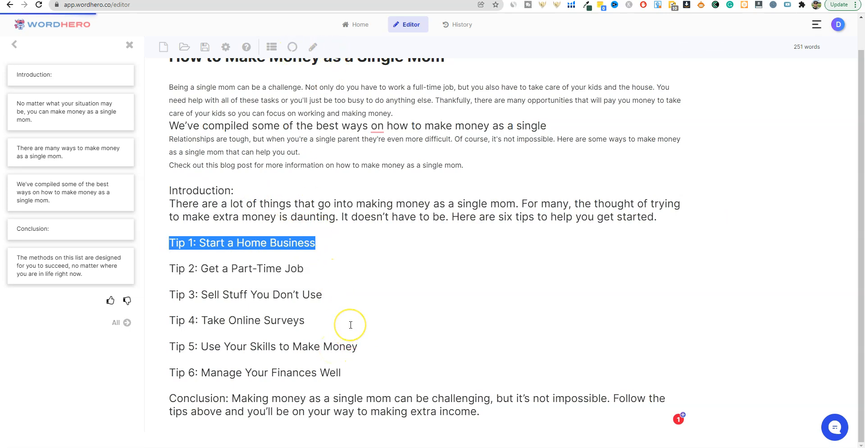
{"action": "left_click", "coordinate": [335, 269]}
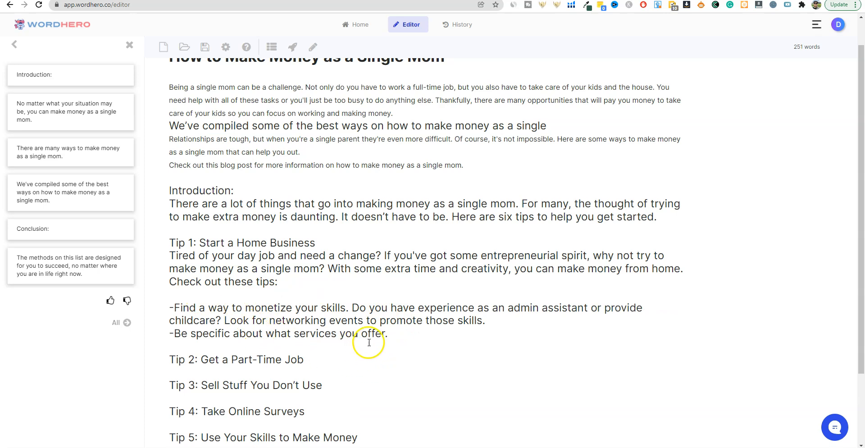
{"action": "left_click", "coordinate": [313, 47]}
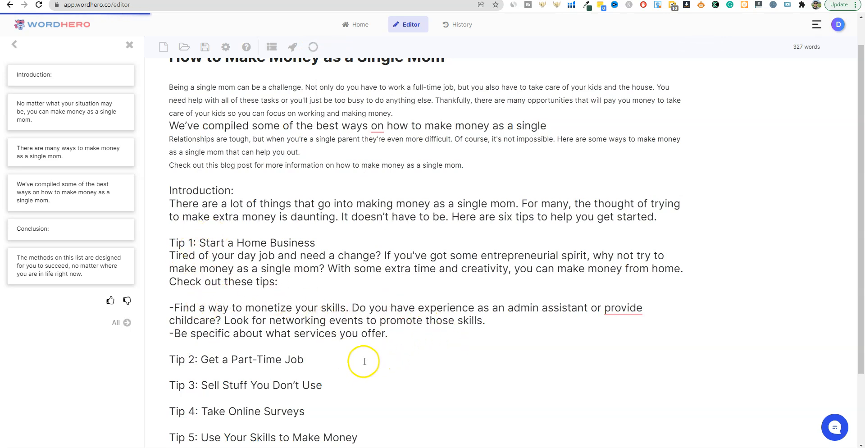
Step: Check the elapsed time on the Google stopwatch, and go over the Tip 1 text back in WordHero
{"action": "left_click", "coordinate": [703, 0]}
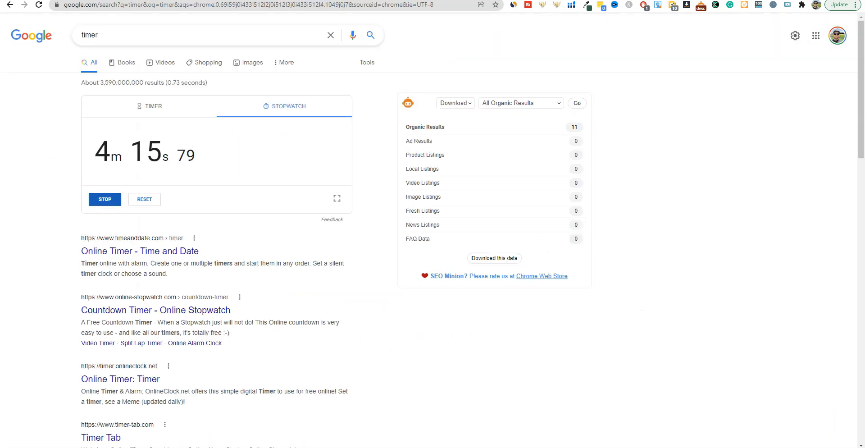
{"action": "left_click", "coordinate": [681, 0]}
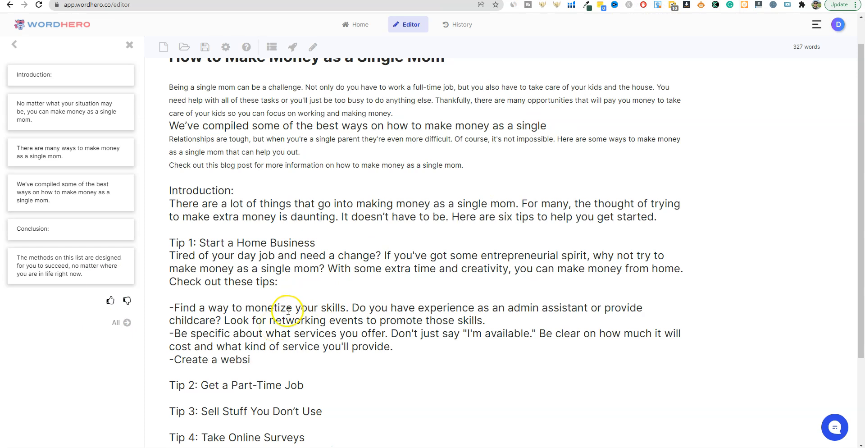
{"action": "scroll", "coordinate": [230, 355], "scroll_direction": "down", "scroll_amount": 1}
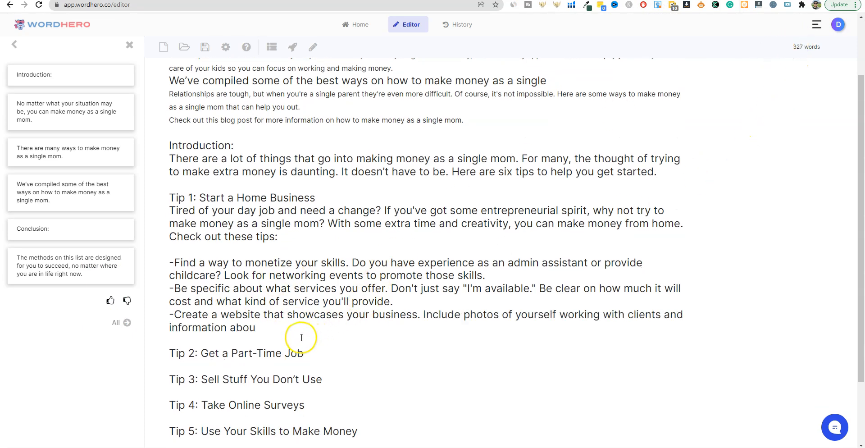
{"action": "scroll", "coordinate": [299, 332], "scroll_direction": "down", "scroll_amount": 1}
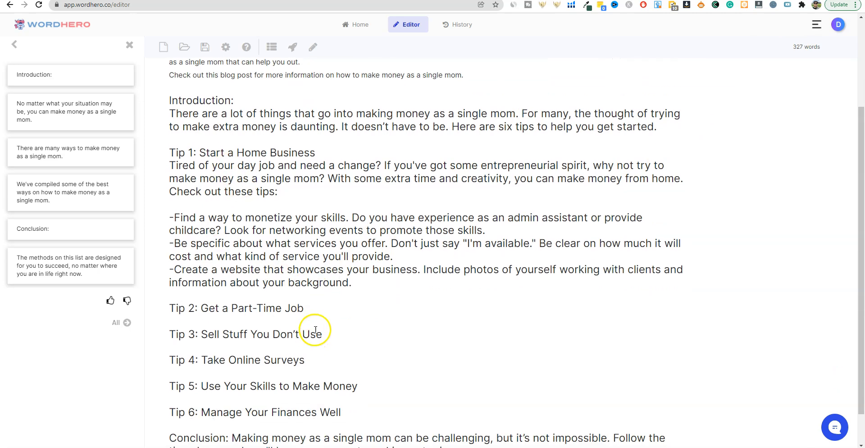
{"action": "scroll", "coordinate": [310, 334], "scroll_direction": "up", "scroll_amount": 3}
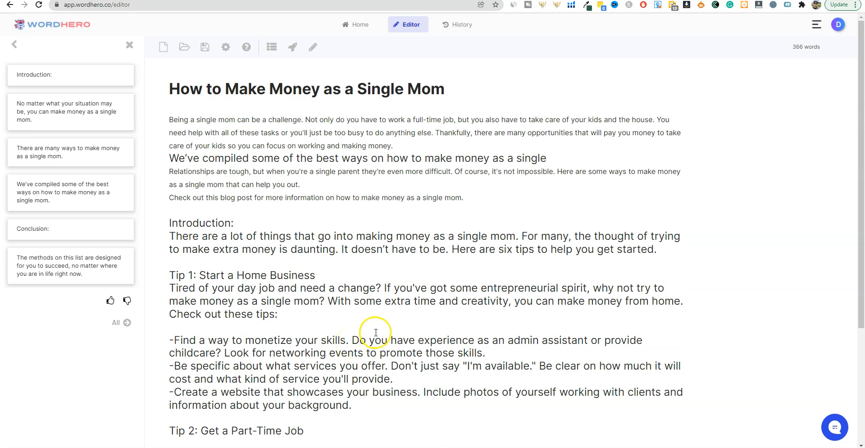
Step: Generate a paragraph under "Tip 2: Get a Part-Time Job"
{"action": "scroll", "coordinate": [375, 332], "scroll_direction": "down", "scroll_amount": 4}
{"action": "left_click_drag", "start_coordinate": [310, 269], "coordinate": [168, 269]}
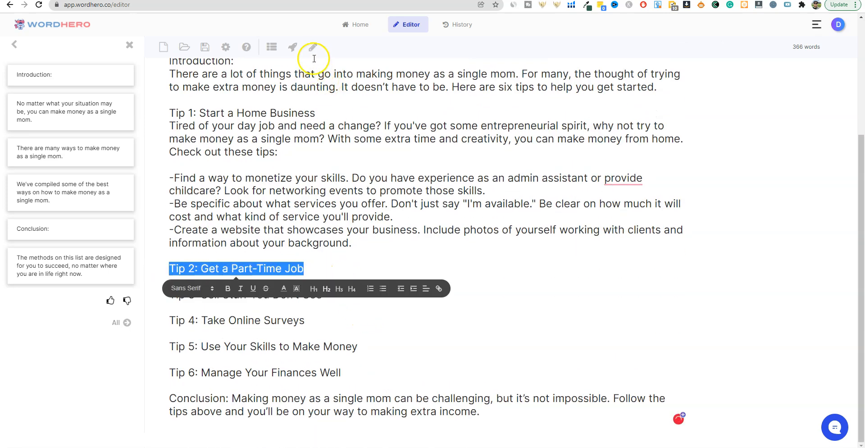
{"action": "left_click", "coordinate": [292, 47]}
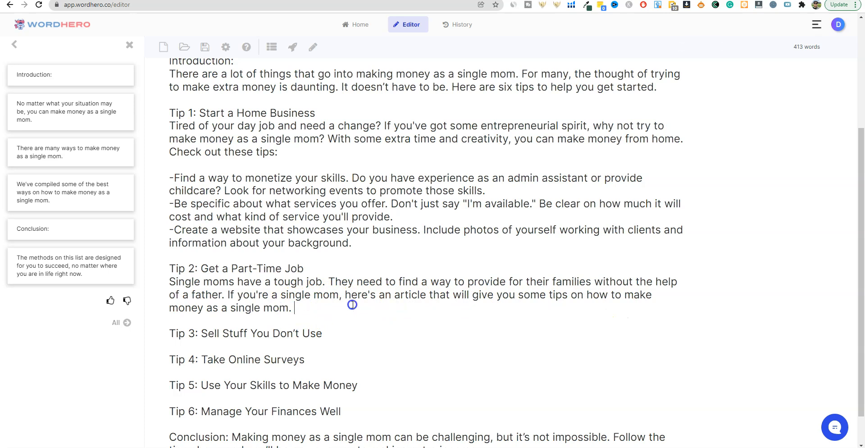
Step: Replace "an article" with "some tips" in the Tip 2 paragraph
{"action": "left_click", "coordinate": [397, 299], "text": "shift"}
{"action": "left_click", "coordinate": [400, 322]}
{"action": "left_click", "coordinate": [423, 296]}
{"action": "left_click_drag", "start_coordinate": [426, 296], "coordinate": [378, 296]}
{"action": "type", "text": "some tips"}
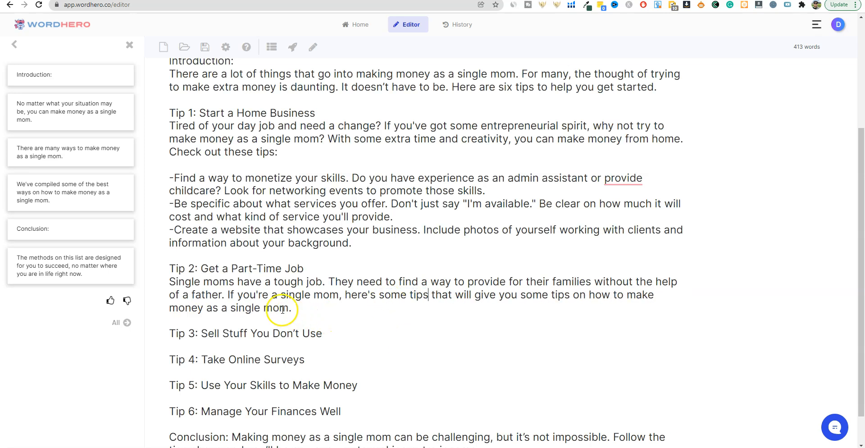
Step: Have the AI continue the Tip 2 paragraph, and move the "1) Start an Etsy Shop" item into a separate paragraph
{"action": "left_click", "coordinate": [313, 47]}
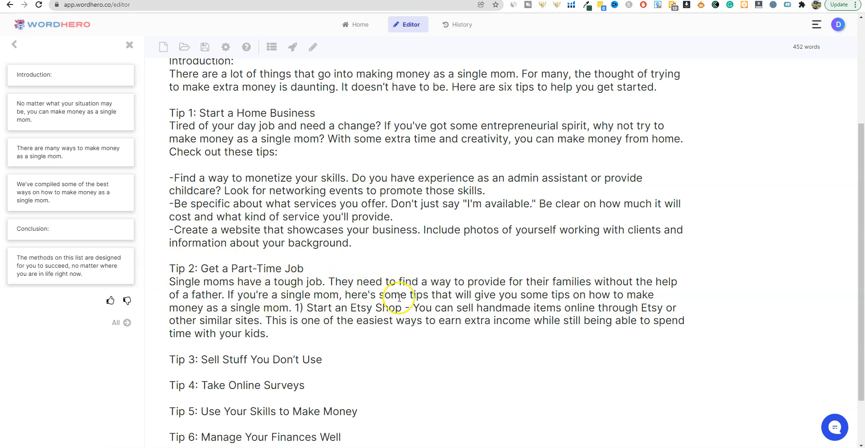
{"action": "left_click", "coordinate": [298, 307]}
{"action": "key", "text": "Return"}
{"action": "key", "text": "Return"}
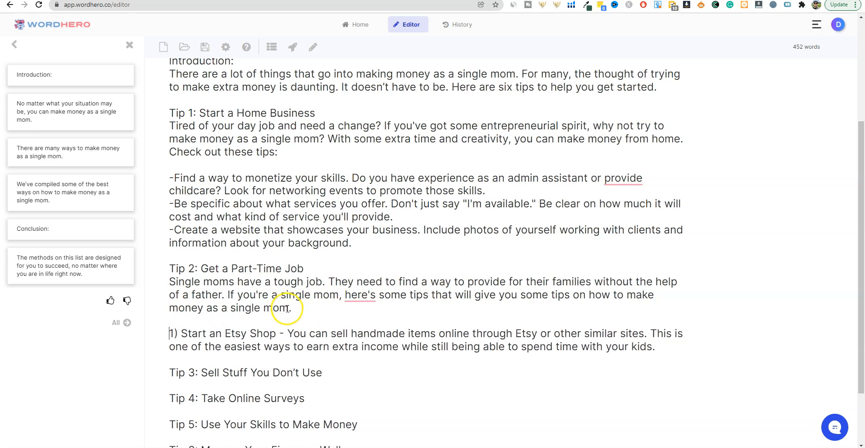
Step: Put "1) Start an Etsy Shop" on its own line without the trailing dash and format it as Heading 3
{"action": "left_click_drag", "start_coordinate": [275, 334], "coordinate": [247, 334]}
{"action": "left_click", "coordinate": [287, 331]}
{"action": "key", "text": "BackSpace"}
{"action": "key", "text": "Return"}
{"action": "left_click_drag", "start_coordinate": [283, 333], "coordinate": [168, 332]}
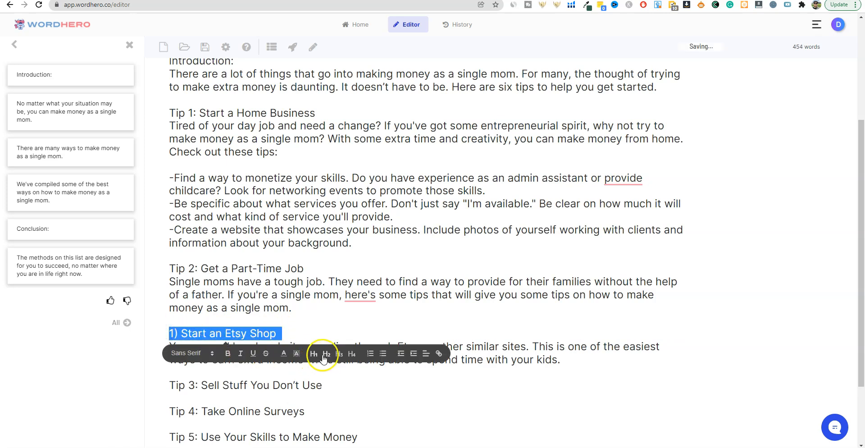
{"action": "left_click", "coordinate": [339, 353]}
{"action": "left_click_drag", "start_coordinate": [494, 348], "coordinate": [497, 349]}
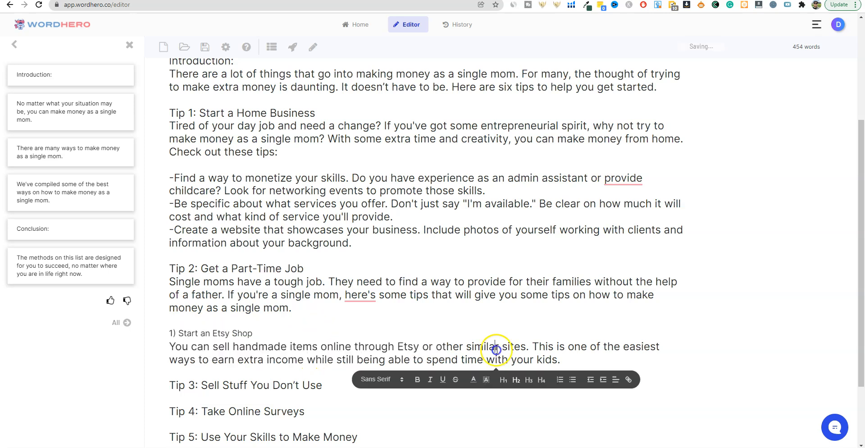
{"action": "left_click_drag", "start_coordinate": [560, 348], "coordinate": [563, 347]}
{"action": "left_click", "coordinate": [170, 348]}
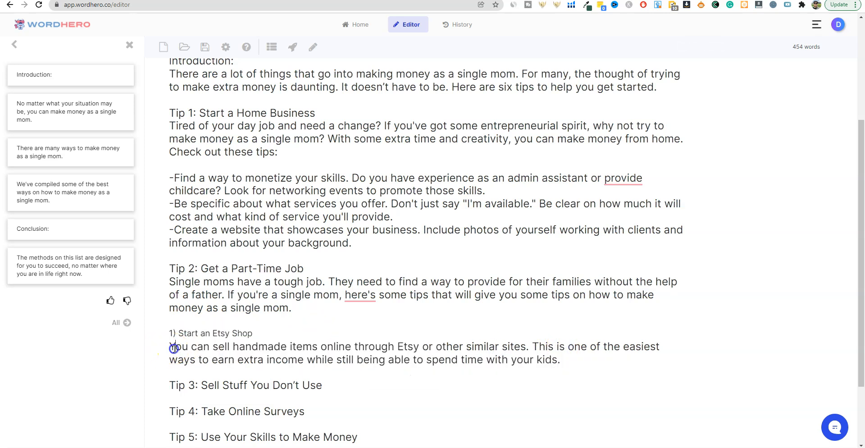
{"action": "left_click", "coordinate": [253, 334]}
Step: Look through the finished sections and the remaining tip headings of the article down to the conclusion
{"action": "scroll", "coordinate": [270, 343], "scroll_direction": "down", "scroll_amount": 2}
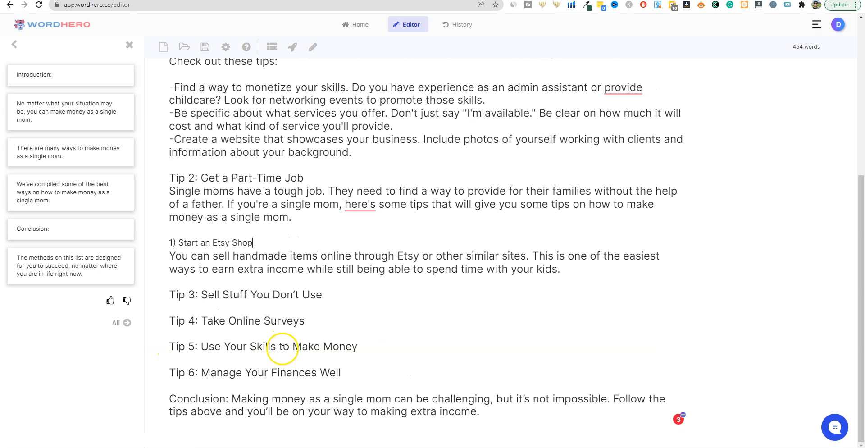
{"action": "scroll", "coordinate": [300, 335], "scroll_direction": "up", "scroll_amount": 4}
{"action": "scroll", "coordinate": [298, 336], "scroll_direction": "down", "scroll_amount": 3}
{"action": "scroll", "coordinate": [301, 343], "scroll_direction": "down", "scroll_amount": 1}
{"action": "scroll", "coordinate": [301, 342], "scroll_direction": "up", "scroll_amount": 1}
{"action": "scroll", "coordinate": [302, 342], "scroll_direction": "down", "scroll_amount": 1}
{"action": "scroll", "coordinate": [302, 338], "scroll_direction": "up", "scroll_amount": 3}
{"action": "scroll", "coordinate": [302, 338], "scroll_direction": "up", "scroll_amount": 2}
{"action": "scroll", "coordinate": [302, 338], "scroll_direction": "down", "scroll_amount": 5}
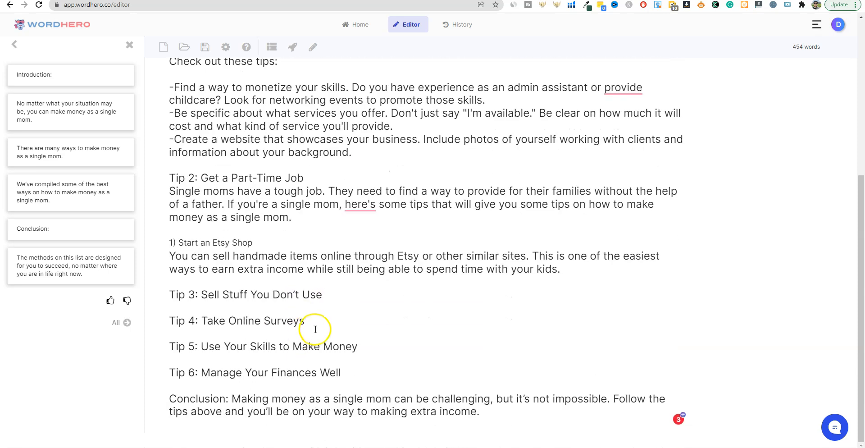
{"action": "left_click", "coordinate": [255, 246]}
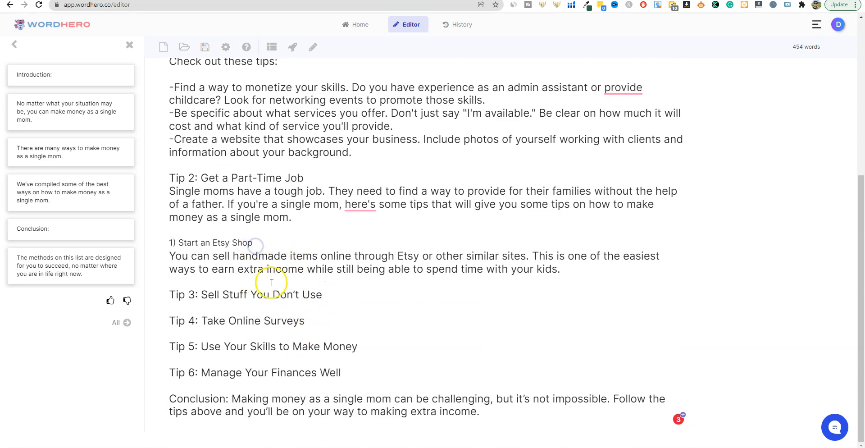
Step: Generate a paragraph under "Tip 3: Sell Stuff You Don't Use" and read it through
{"action": "left_click_drag", "start_coordinate": [342, 294], "coordinate": [160, 297]}
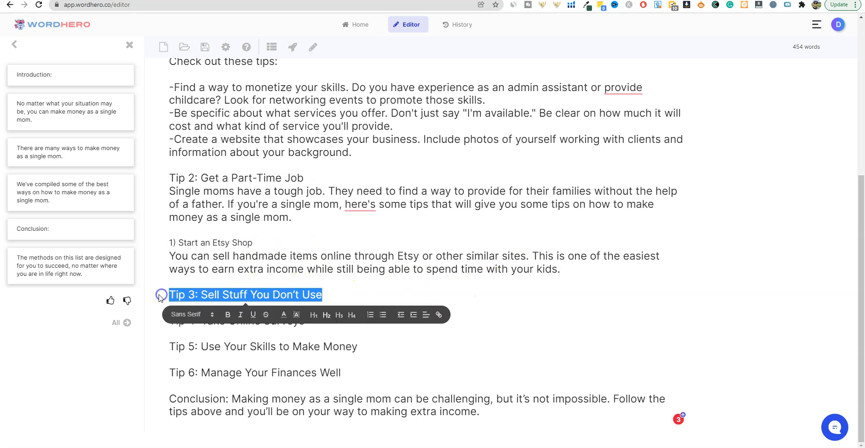
{"action": "left_click", "coordinate": [294, 46]}
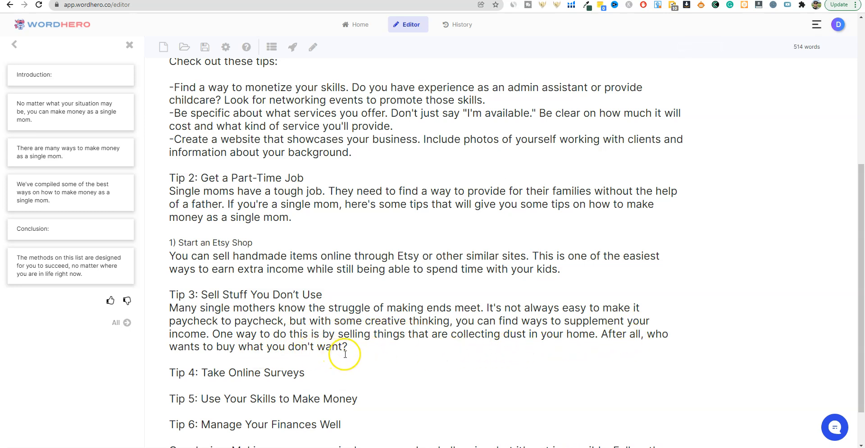
{"action": "left_click_drag", "start_coordinate": [449, 334], "coordinate": [595, 334]}
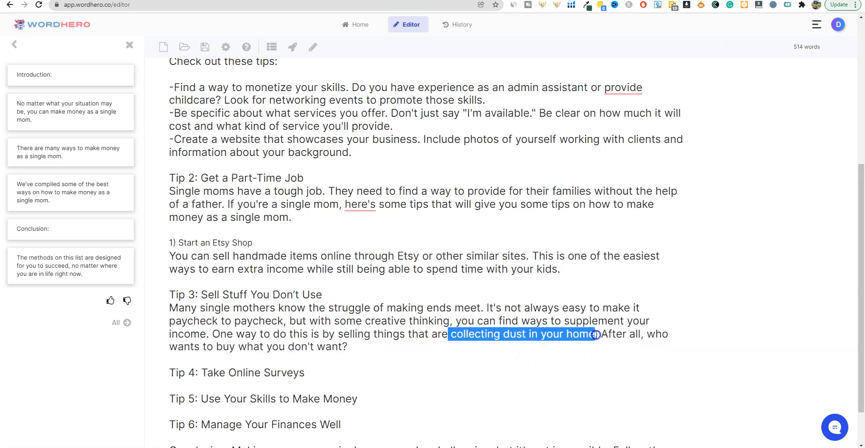
{"action": "left_click", "coordinate": [354, 347]}
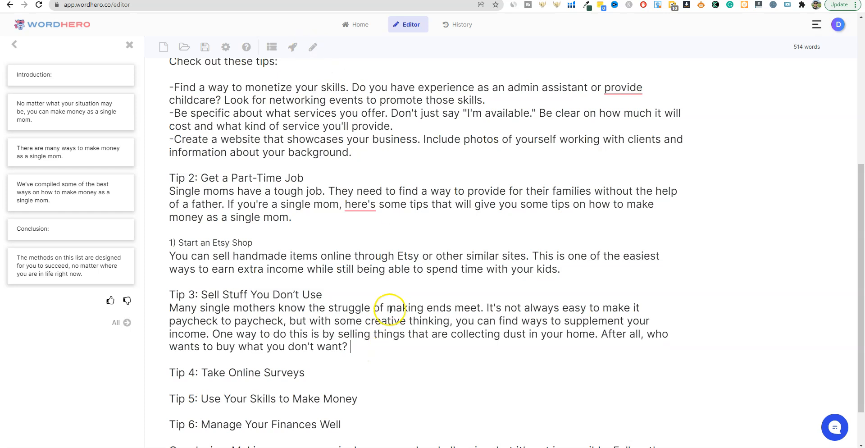
Step: Generate a paragraph under "Tip 4: Take Online Surveys", checking the elapsed time on the Google stopwatch while it is written
{"action": "left_click_drag", "start_coordinate": [315, 373], "coordinate": [163, 374]}
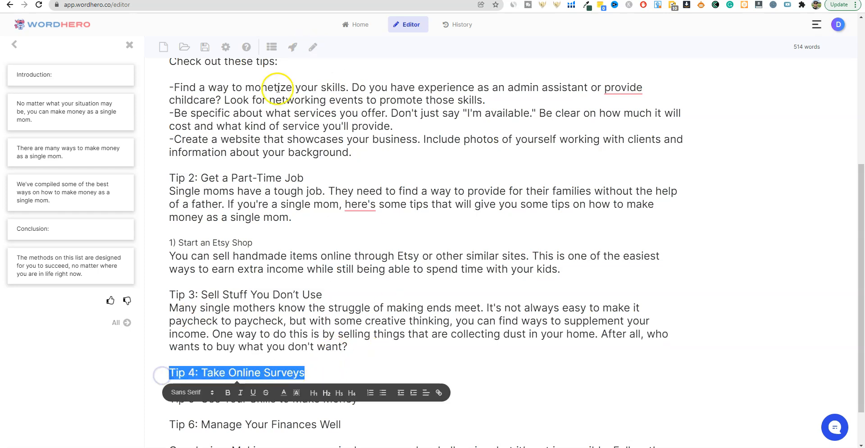
{"action": "left_click", "coordinate": [292, 46]}
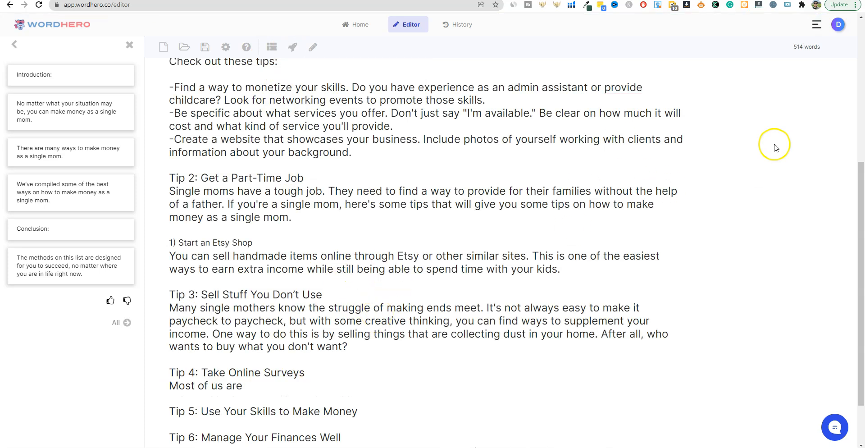
{"action": "key", "text": "ctrl+Tab"}
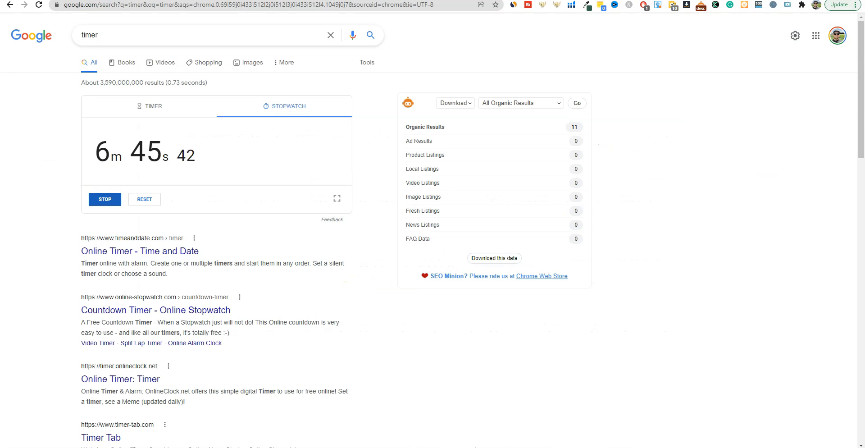
{"action": "left_click", "coordinate": [657, 1]}
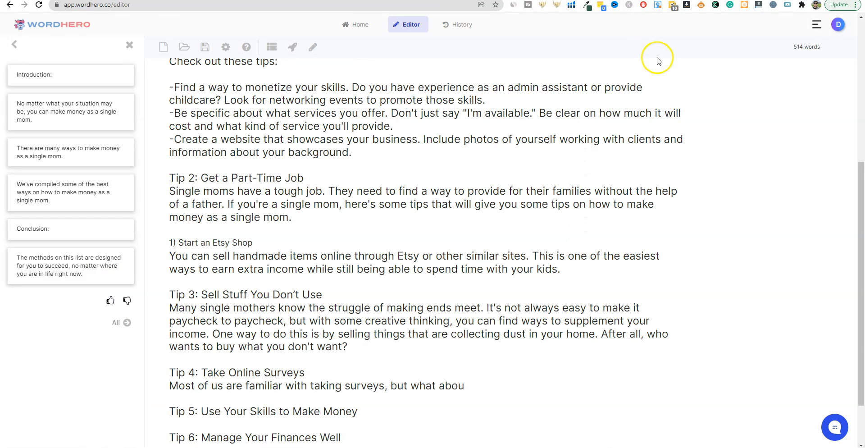
{"action": "scroll", "coordinate": [381, 352], "scroll_direction": "down", "scroll_amount": 1}
{"action": "scroll", "coordinate": [381, 352], "scroll_direction": "down", "scroll_amount": 2}
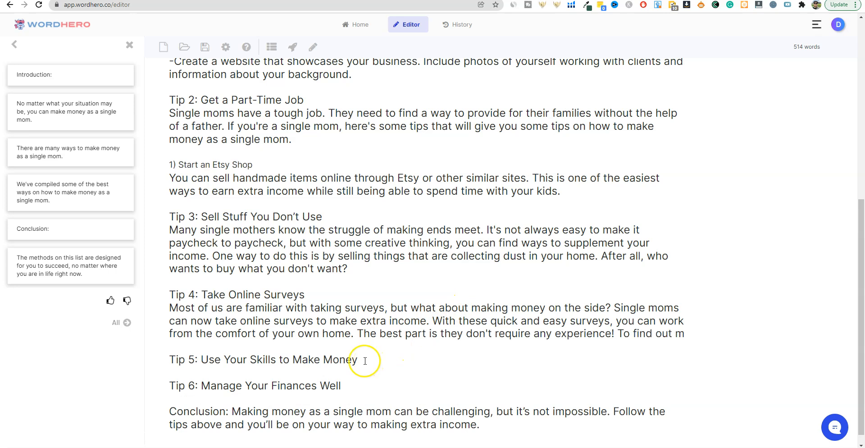
Step: Generate a paragraph under "Tip 5: Use Your Skills to Make Money"
{"action": "left_click_drag", "start_coordinate": [361, 372], "coordinate": [167, 375]}
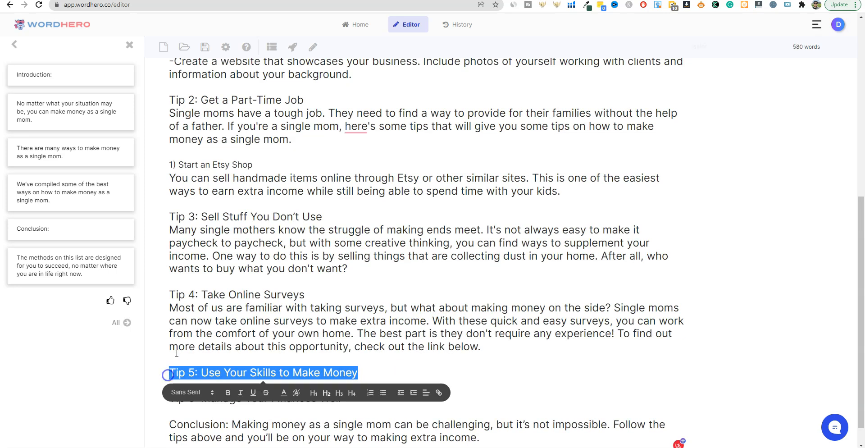
{"action": "left_click", "coordinate": [292, 47]}
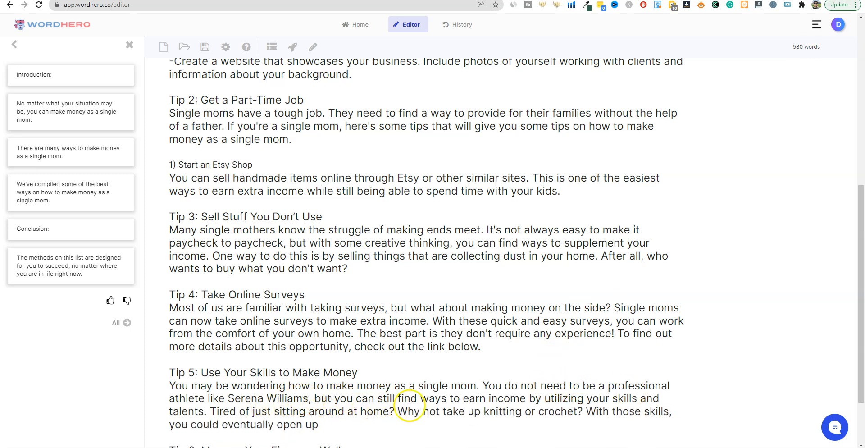
{"action": "scroll", "coordinate": [576, 378], "scroll_direction": "down", "scroll_amount": 1}
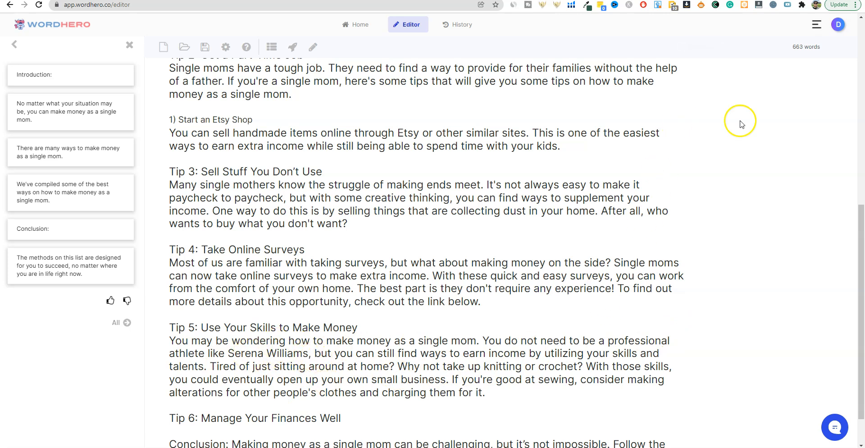
{"action": "scroll", "coordinate": [457, 268], "scroll_direction": "down", "scroll_amount": 2}
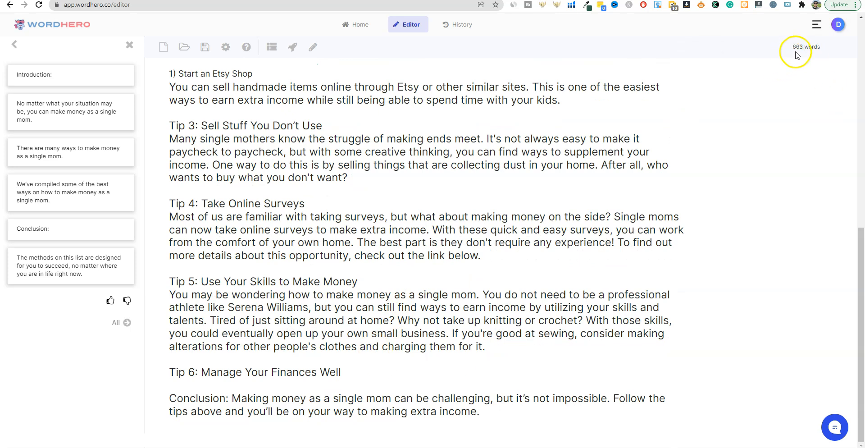
Step: Generate a paragraph under "Tip 6: Manage Your Finances Well", checking the Google stopwatch while it is written
{"action": "left_click_drag", "start_coordinate": [347, 372], "coordinate": [147, 370]}
{"action": "left_click", "coordinate": [293, 47]}
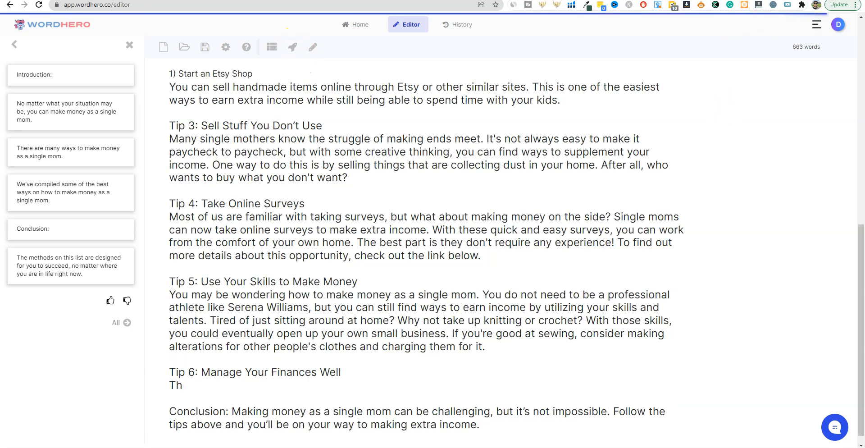
{"action": "key", "text": "ctrl+Tab"}
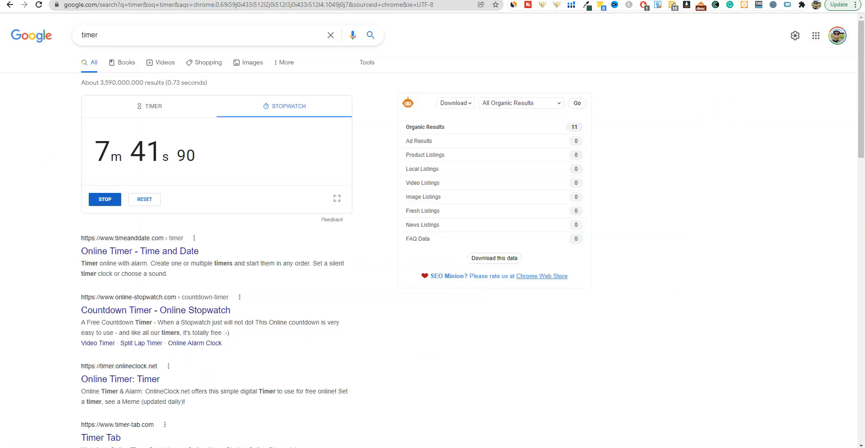
{"action": "left_click", "coordinate": [641, 1]}
{"action": "left_click", "coordinate": [649, 0]}
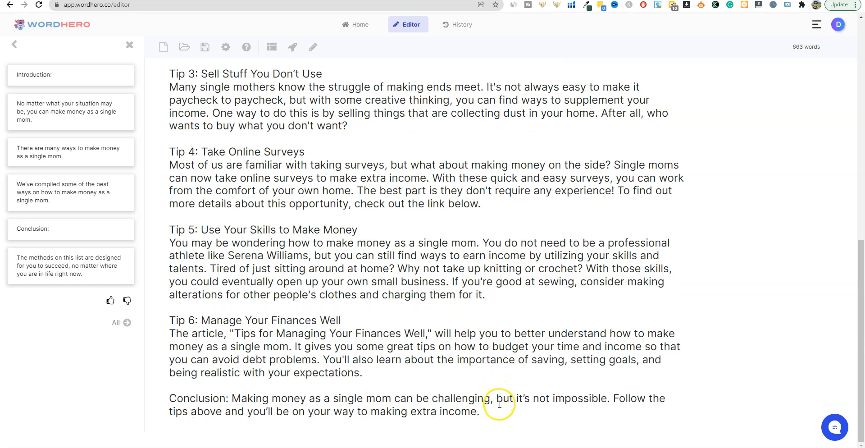
Step: Have the AI continue writing after the conclusion, check the Google stopwatch meanwhile, and read the added text in WordHero
{"action": "left_click", "coordinate": [499, 412]}
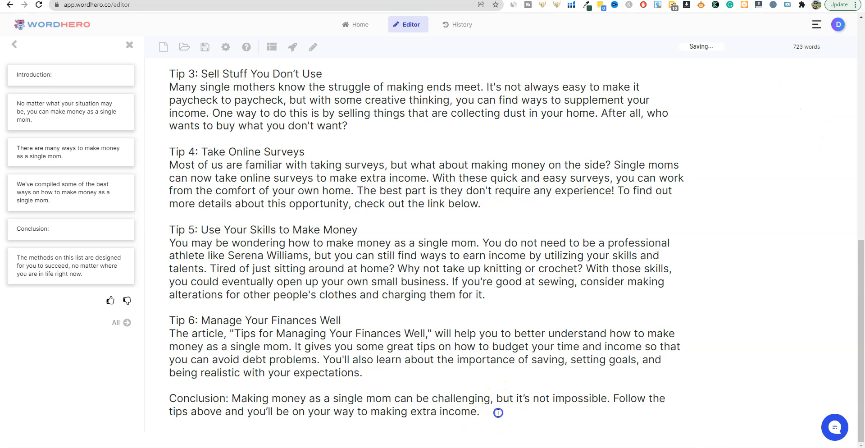
{"action": "left_click", "coordinate": [313, 48]}
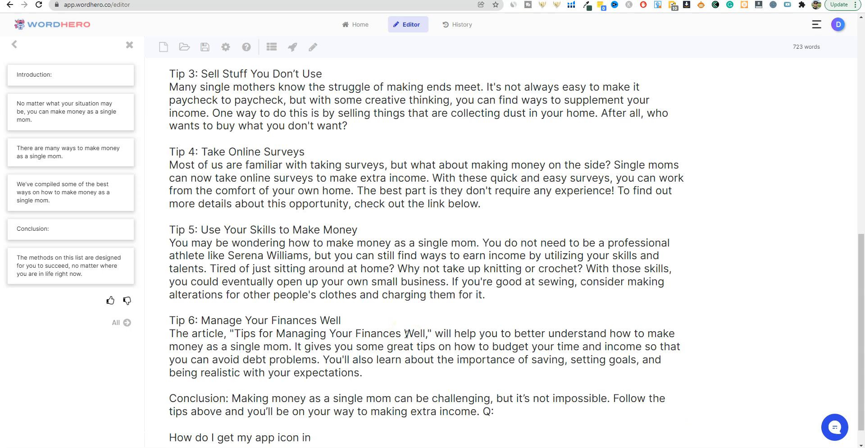
{"action": "left_click", "coordinate": [739, 0]}
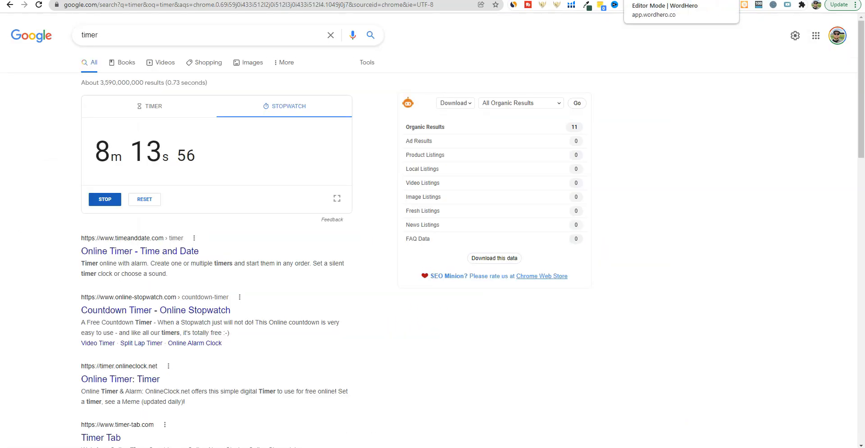
{"action": "left_click", "coordinate": [653, 0]}
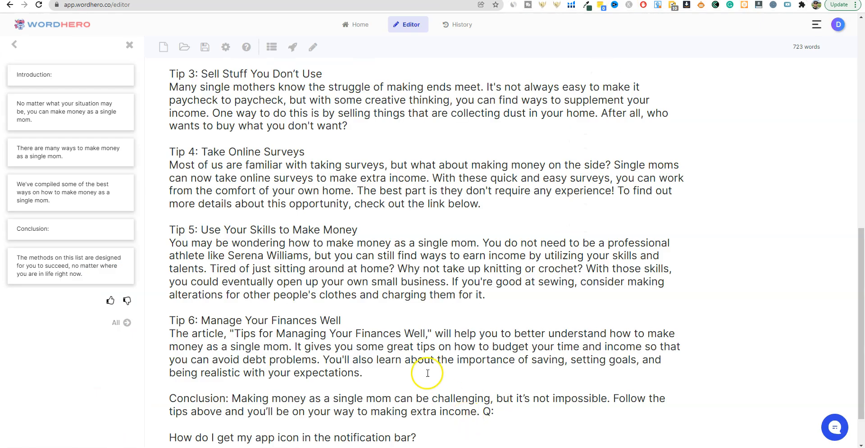
{"action": "scroll", "coordinate": [404, 317], "scroll_direction": "down", "scroll_amount": 1}
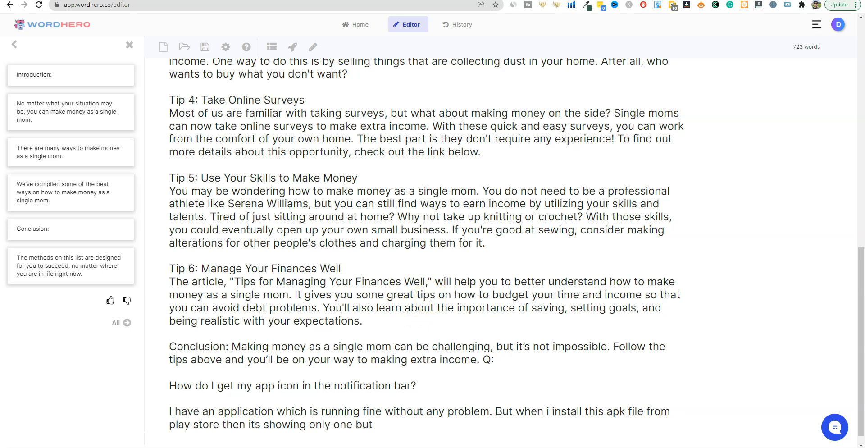
{"action": "scroll", "coordinate": [499, 362], "scroll_direction": "down", "scroll_amount": 1}
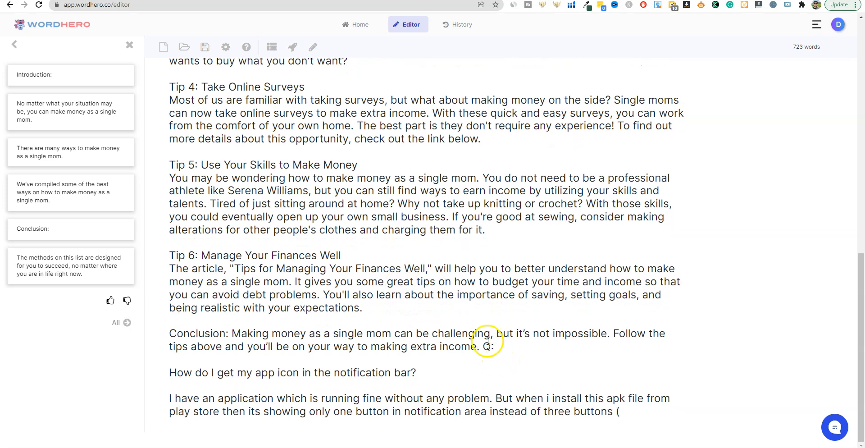
Step: Have the AI extend the text after the Etsy Shop paragraph under Tip 2 twice in a row
{"action": "scroll", "coordinate": [464, 324], "scroll_direction": "up", "scroll_amount": 3}
{"action": "scroll", "coordinate": [438, 359], "scroll_direction": "down", "scroll_amount": 3}
{"action": "scroll", "coordinate": [438, 305], "scroll_direction": "up", "scroll_amount": 5}
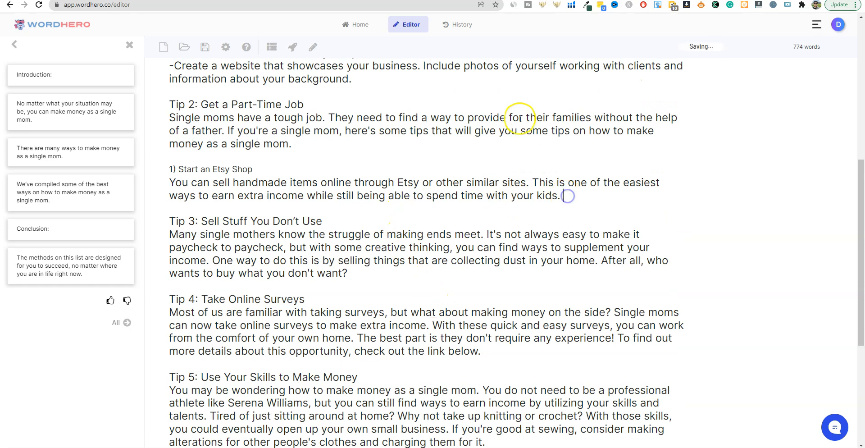
{"action": "left_click", "coordinate": [312, 47]}
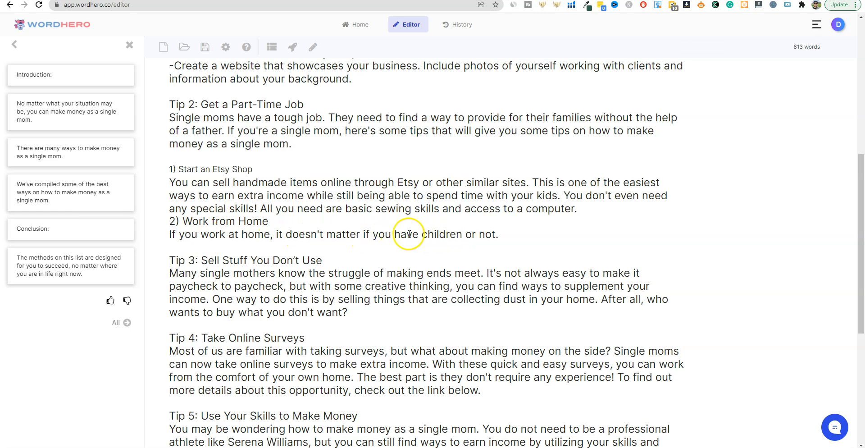
{"action": "left_click", "coordinate": [313, 47]}
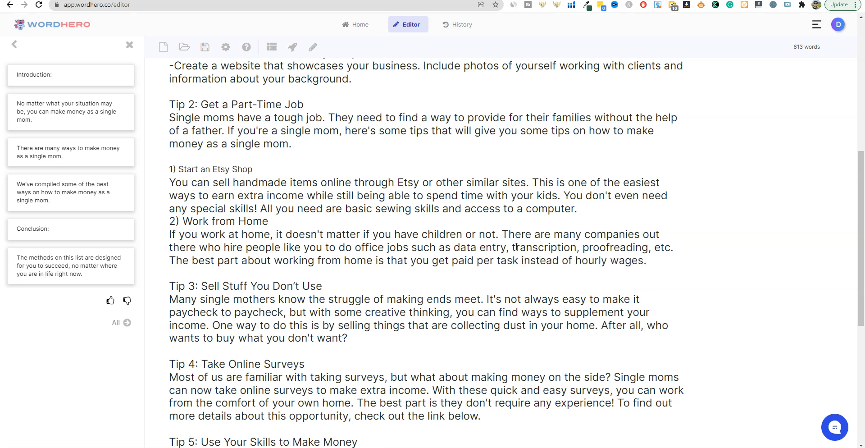
Step: Have the AI continue writing after the Tip 2 opening paragraph, just before the "1) Start an Etsy Shop" heading
{"action": "left_click", "coordinate": [516, 246]}
{"action": "left_click", "coordinate": [302, 144]}
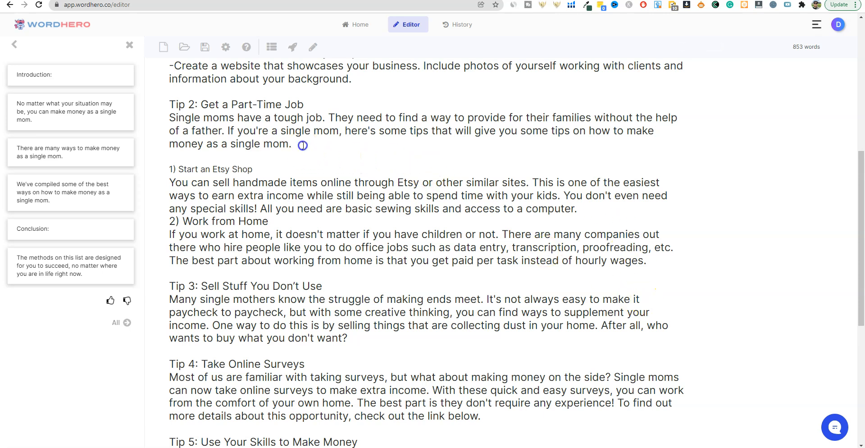
{"action": "left_click", "coordinate": [317, 52]}
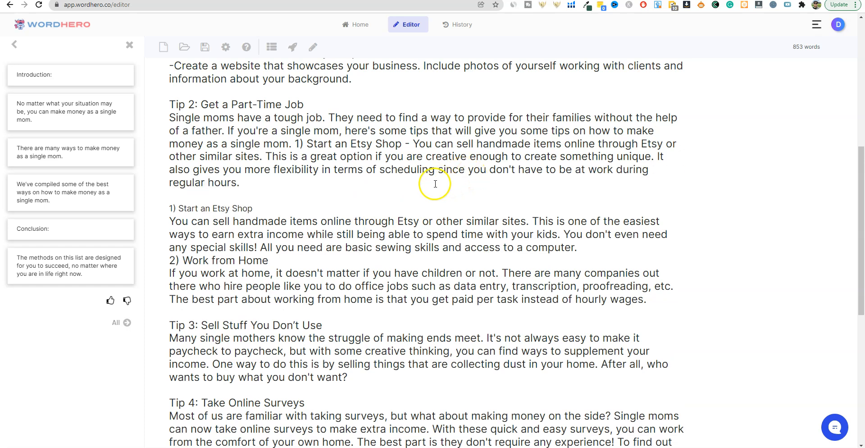
Step: Have the AI continue writing after the Tip 1 bullet list and after the paragraph under "Tip 3: Sell Stuff You Don't Use"
{"action": "scroll", "coordinate": [453, 158], "scroll_direction": "up", "scroll_amount": 4}
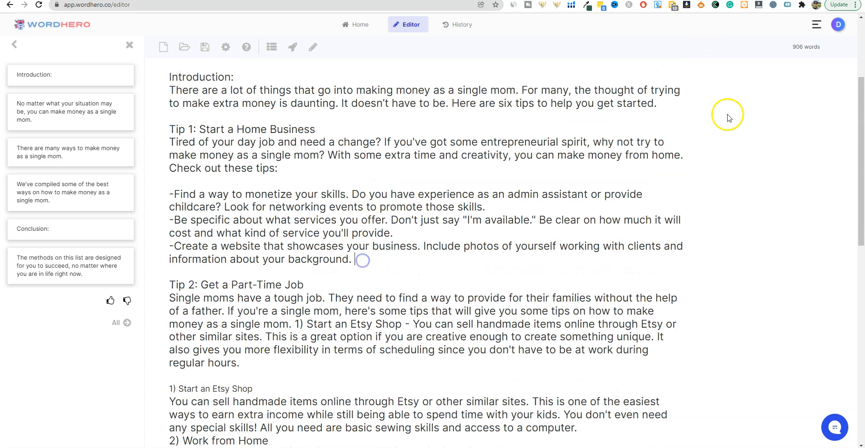
{"action": "left_click", "coordinate": [313, 47]}
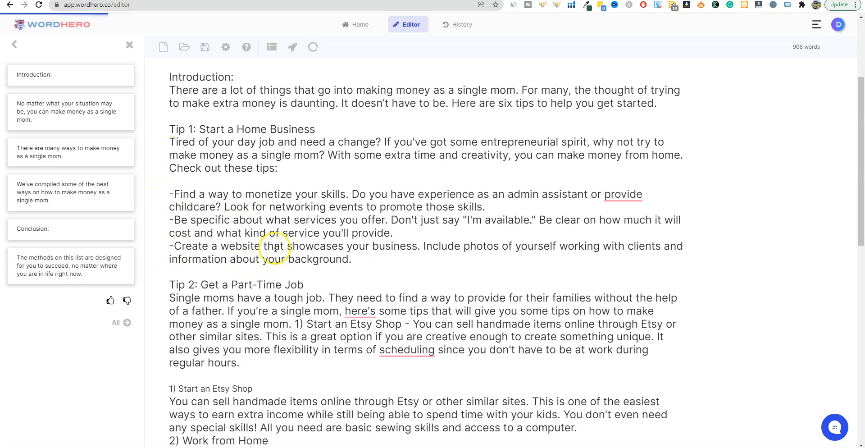
{"action": "scroll", "coordinate": [275, 249], "scroll_direction": "down", "scroll_amount": 7}
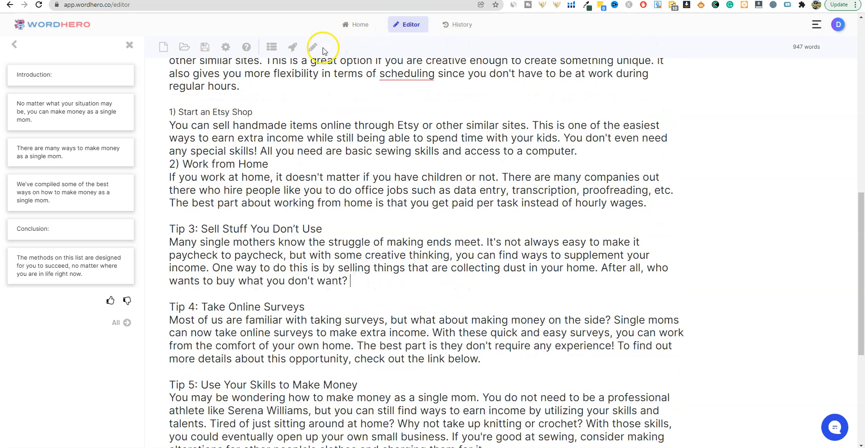
{"action": "left_click", "coordinate": [410, 188]}
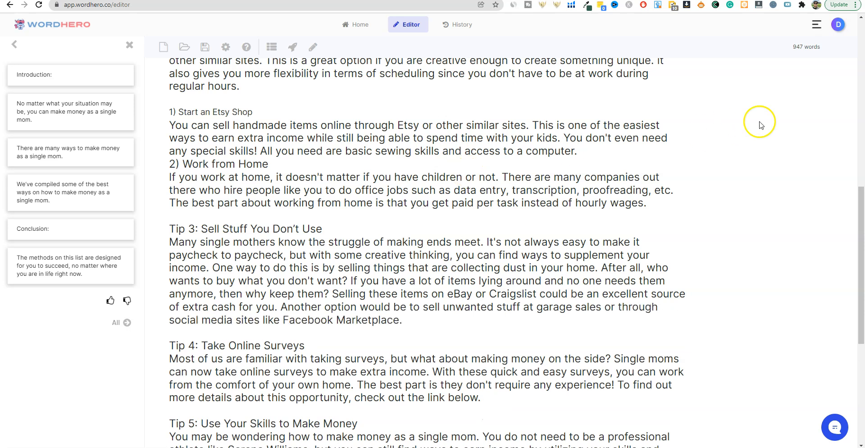
{"action": "left_click", "coordinate": [415, 320]}
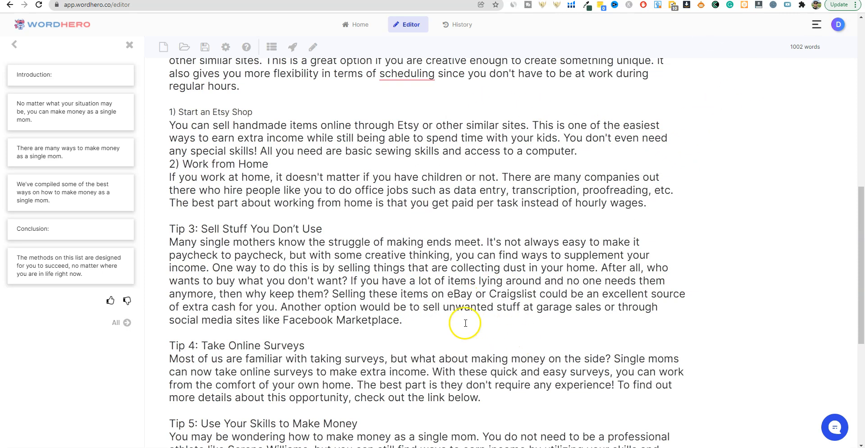
Step: Stop the Google stopwatch and note "Wordhero 10:24" below the bramework time in the Notepad file
{"action": "left_click", "coordinate": [549, 0]}
{"action": "left_click", "coordinate": [110, 203]}
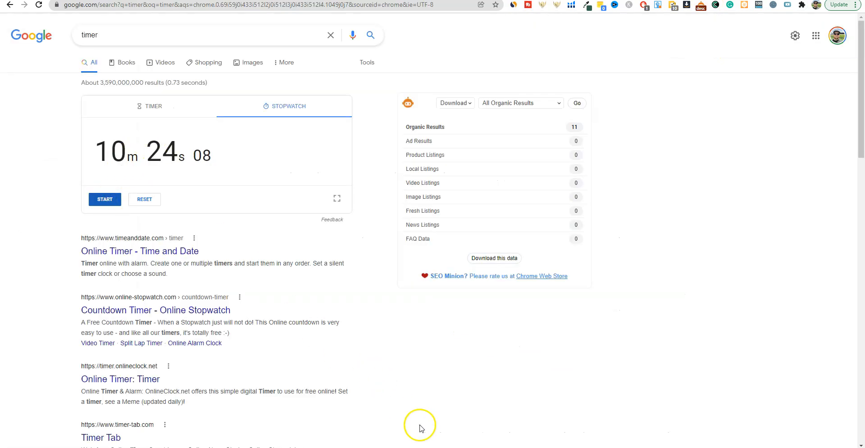
{"action": "mouse_move", "coordinate": [460, 446]}
{"action": "left_click", "coordinate": [459, 428]}
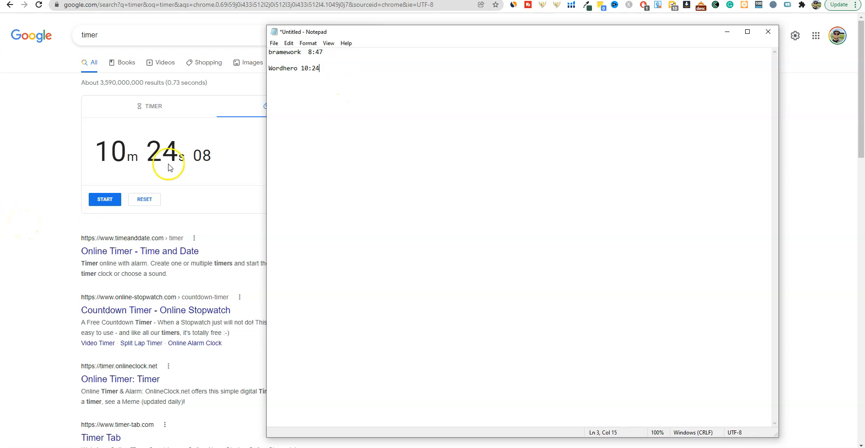
{"action": "left_click", "coordinate": [830, 114]}
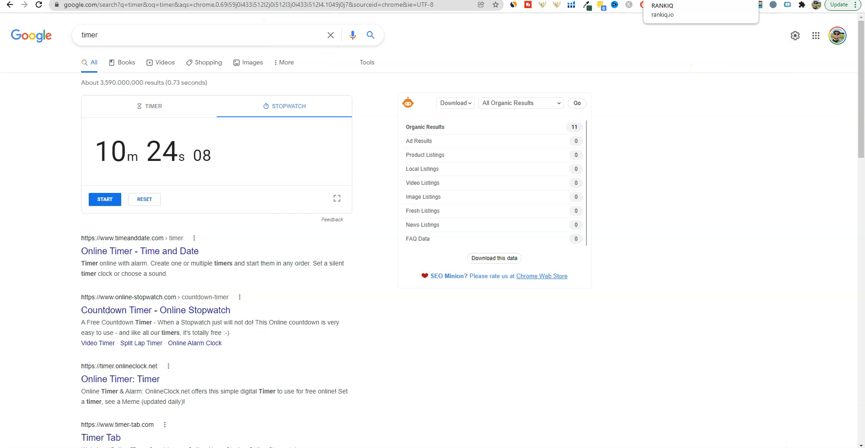
Step: Glance at the RankIQ report, return to the WordHero article and look over its sections down to the conclusion
{"action": "left_click", "coordinate": [671, 0]}
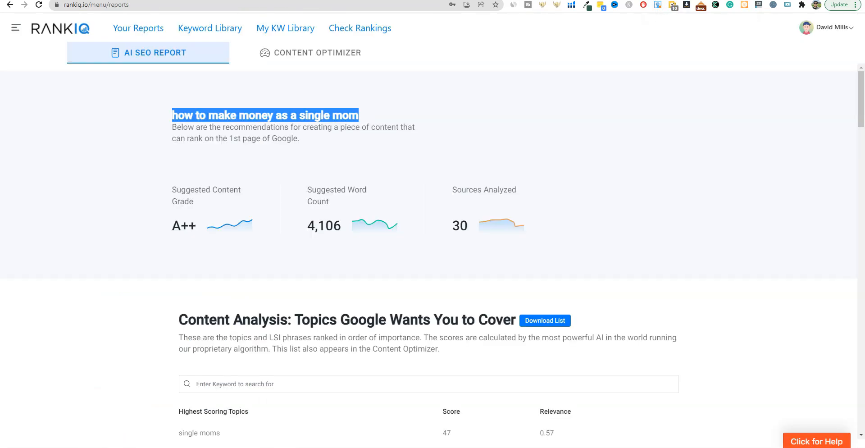
{"action": "left_click", "coordinate": [594, 0]}
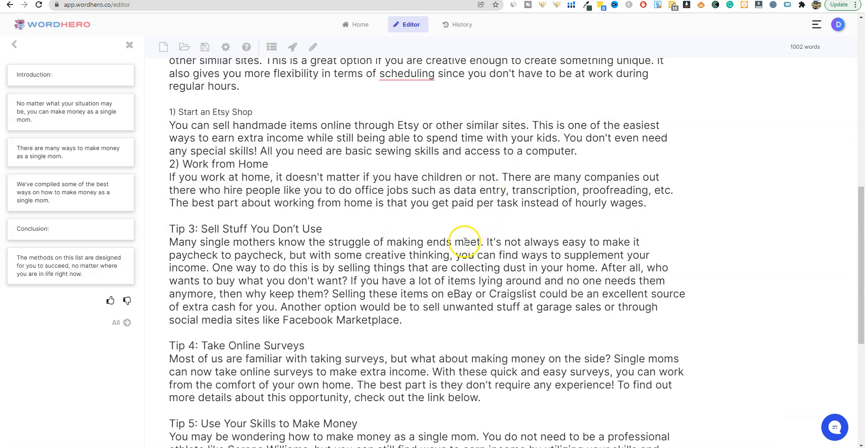
{"action": "scroll", "coordinate": [344, 272], "scroll_direction": "up", "scroll_amount": 2}
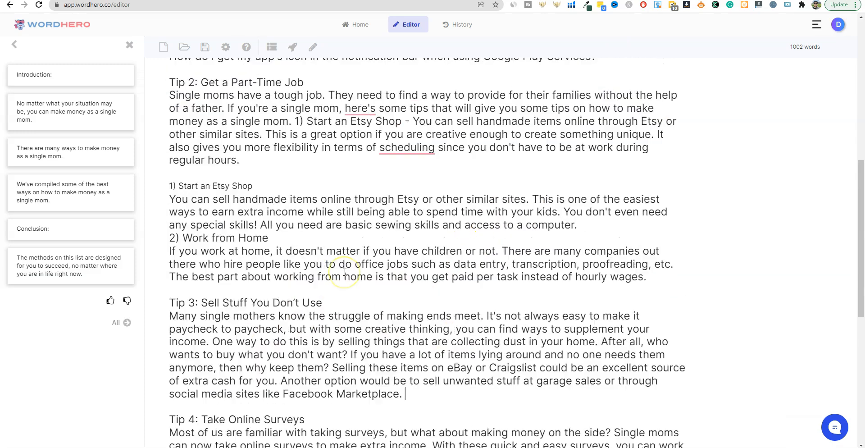
{"action": "scroll", "coordinate": [345, 272], "scroll_direction": "up", "scroll_amount": 8}
{"action": "scroll", "coordinate": [345, 271], "scroll_direction": "down", "scroll_amount": 12}
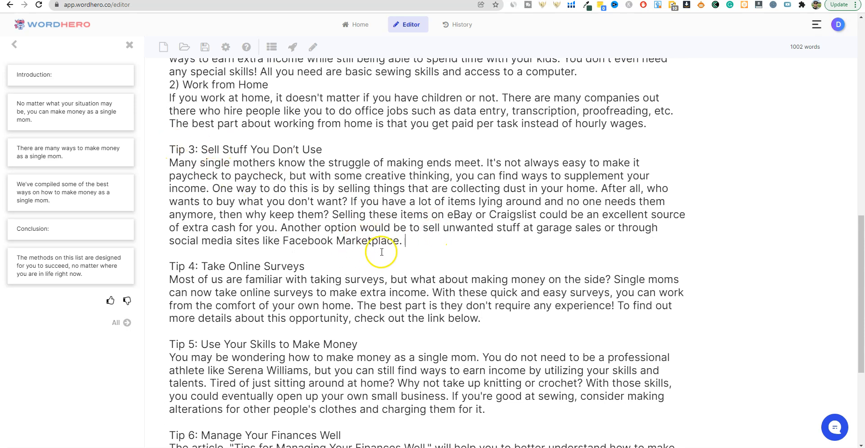
{"action": "left_click", "coordinate": [485, 318]}
{"action": "scroll", "coordinate": [489, 320], "scroll_direction": "down", "scroll_amount": 2}
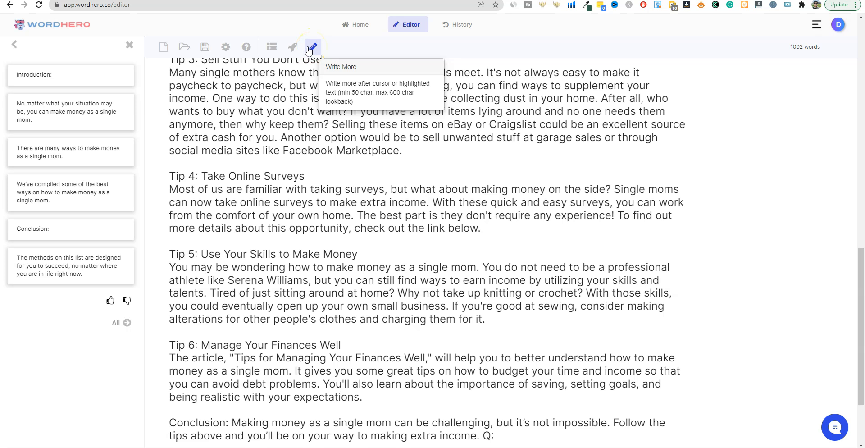
Step: Examine the text written under Tip 4, Tip 5, Tip 3 and "2) Work from Home", highlighting each section in turn
{"action": "left_click_drag", "start_coordinate": [169, 176], "coordinate": [314, 176]}
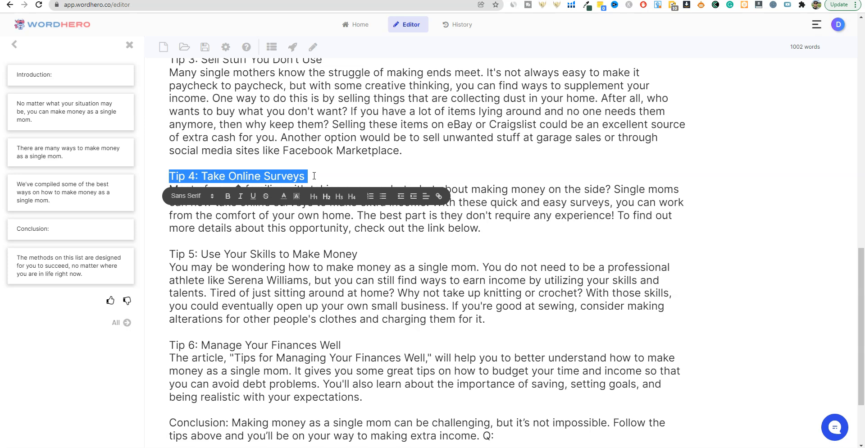
{"action": "left_click", "coordinate": [314, 150]}
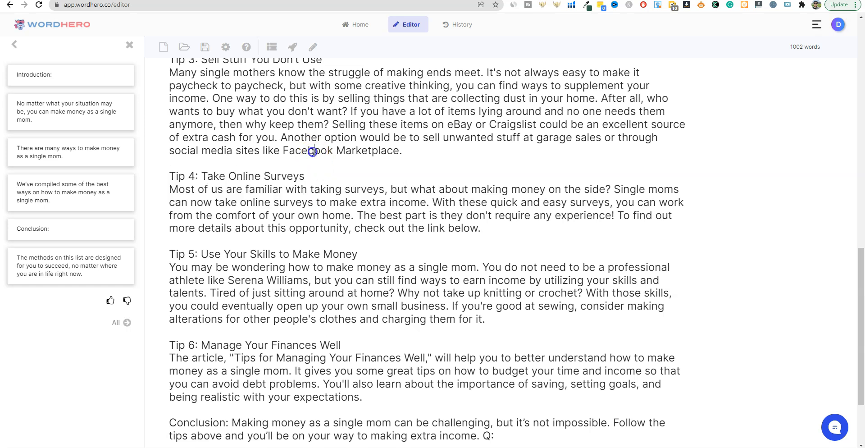
{"action": "left_click", "coordinate": [483, 228]}
{"action": "left_click_drag", "start_coordinate": [484, 229], "coordinate": [163, 175]}
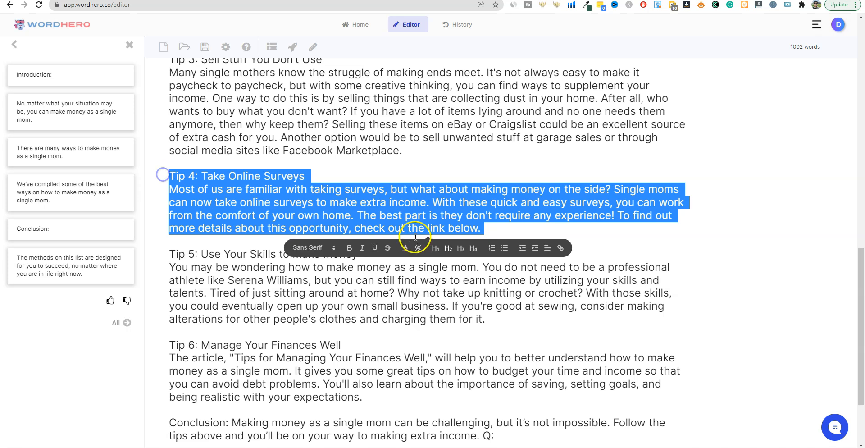
{"action": "scroll", "coordinate": [428, 232], "scroll_direction": "down", "scroll_amount": 1}
{"action": "left_click_drag", "start_coordinate": [483, 278], "coordinate": [163, 206]}
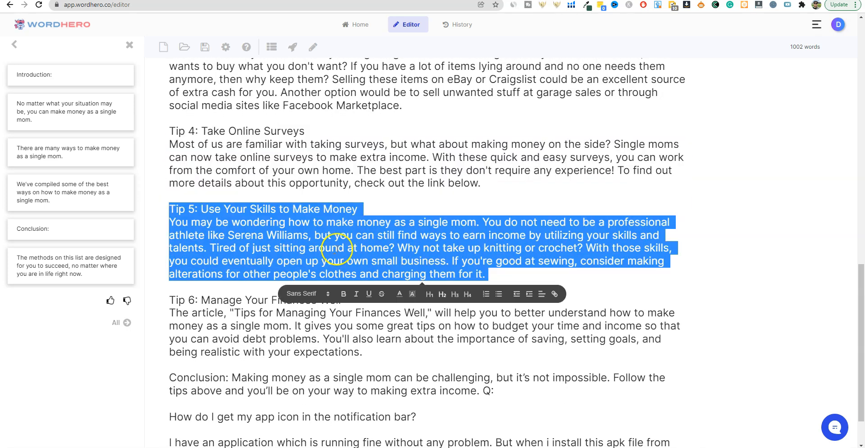
{"action": "left_click", "coordinate": [500, 274]}
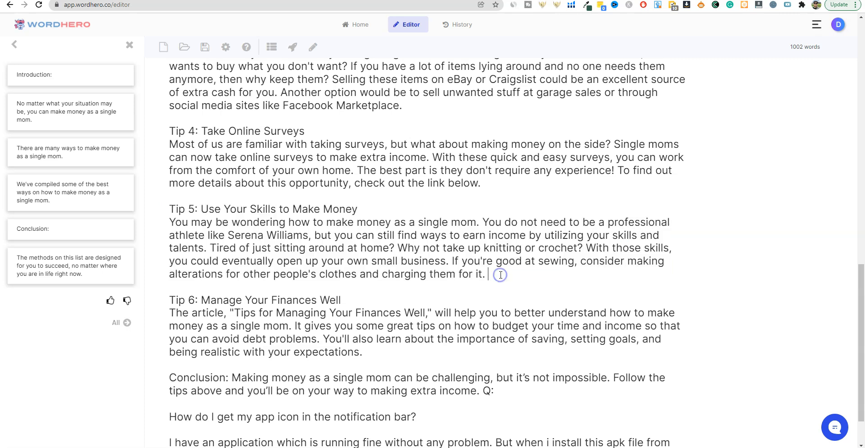
{"action": "left_click_drag", "start_coordinate": [500, 274], "coordinate": [158, 206]}
{"action": "left_click_drag", "start_coordinate": [506, 183], "coordinate": [167, 131]}
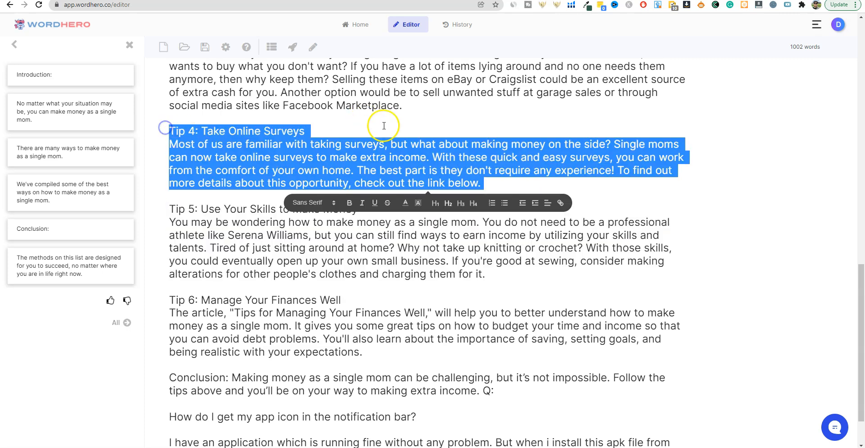
{"action": "scroll", "coordinate": [405, 135], "scroll_direction": "up", "scroll_amount": 2}
{"action": "left_click_drag", "start_coordinate": [419, 192], "coordinate": [158, 108]}
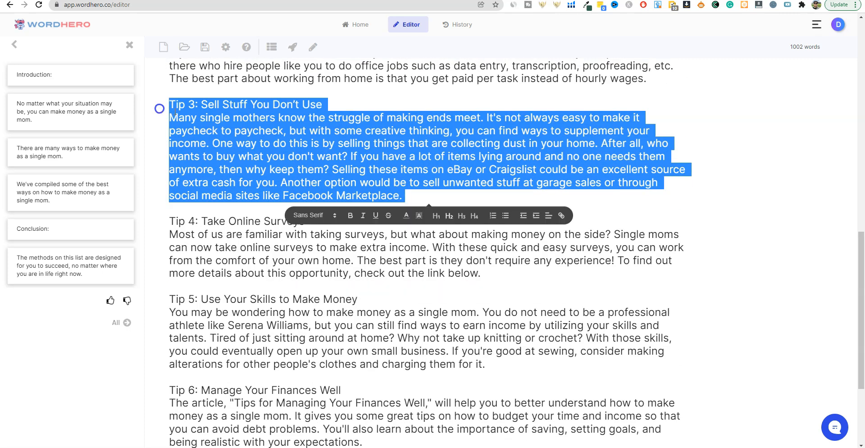
{"action": "scroll", "coordinate": [383, 135], "scroll_direction": "up", "scroll_amount": 3}
{"action": "left_click_drag", "start_coordinate": [649, 215], "coordinate": [167, 127]}
{"action": "left_click", "coordinate": [362, 199]}
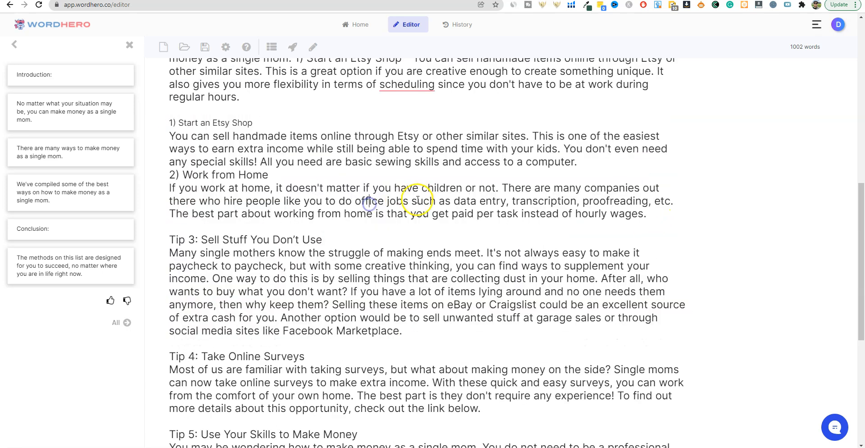
Step: Read through the complete article from the title "How to Make Money as a Single Mom" to its final paragraph
{"action": "scroll", "coordinate": [414, 207], "scroll_direction": "down", "scroll_amount": 6}
{"action": "scroll", "coordinate": [425, 216], "scroll_direction": "up", "scroll_amount": 20}
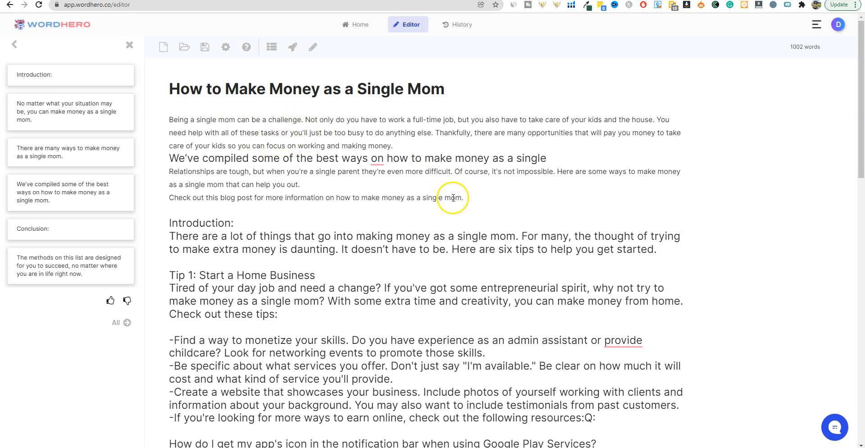
{"action": "scroll", "coordinate": [478, 199], "scroll_direction": "down", "scroll_amount": 3}
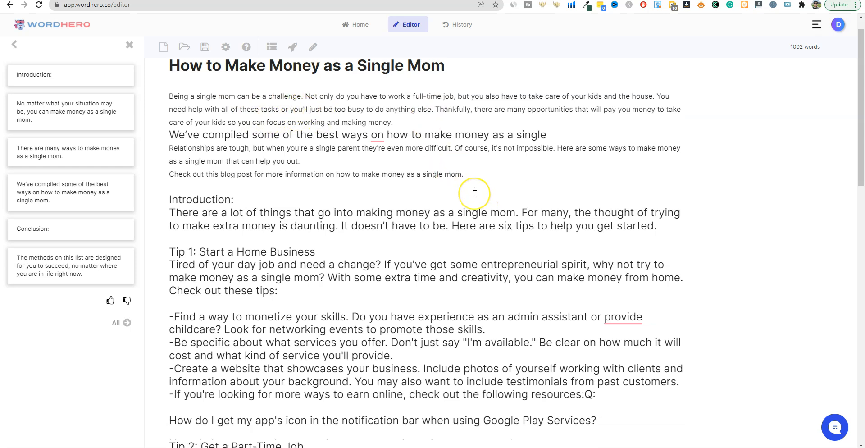
{"action": "scroll", "coordinate": [475, 193], "scroll_direction": "down", "scroll_amount": 3}
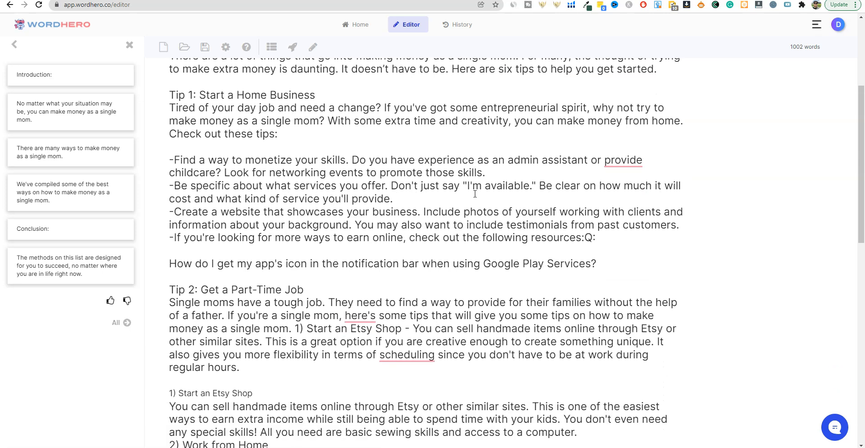
{"action": "scroll", "coordinate": [475, 193], "scroll_direction": "down", "scroll_amount": 1}
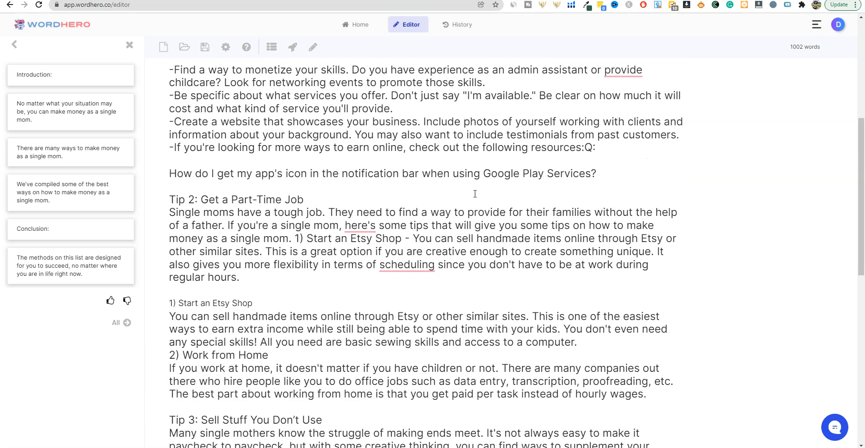
{"action": "scroll", "coordinate": [475, 193], "scroll_direction": "down", "scroll_amount": 2}
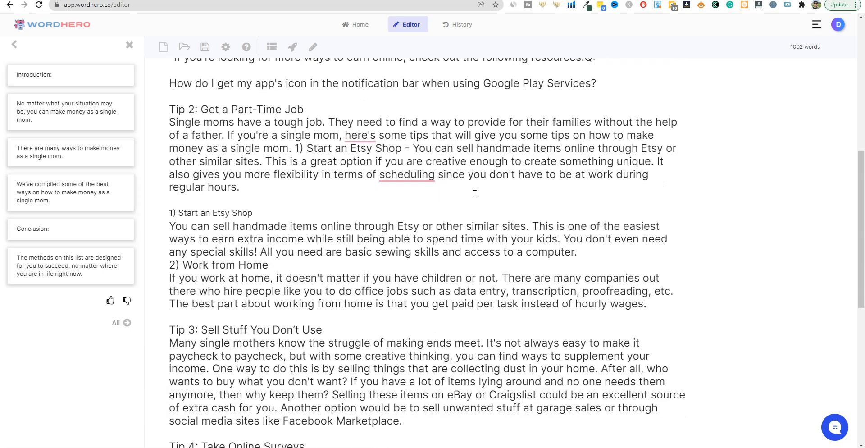
{"action": "scroll", "coordinate": [476, 194], "scroll_direction": "down", "scroll_amount": 4}
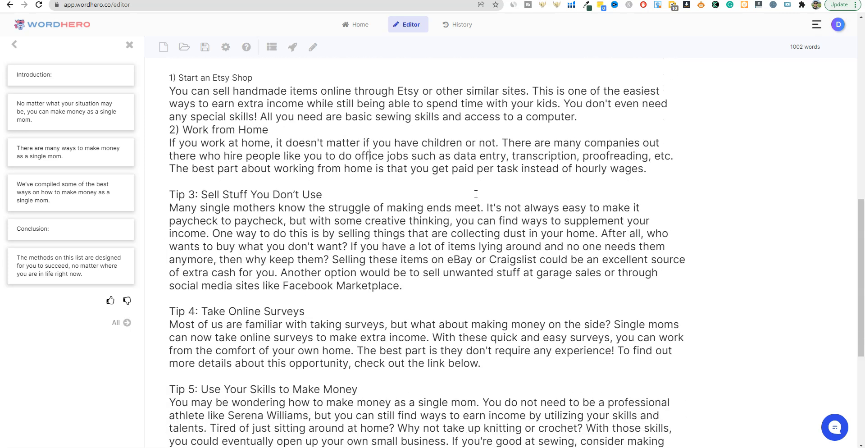
{"action": "scroll", "coordinate": [476, 194], "scroll_direction": "down", "scroll_amount": 2}
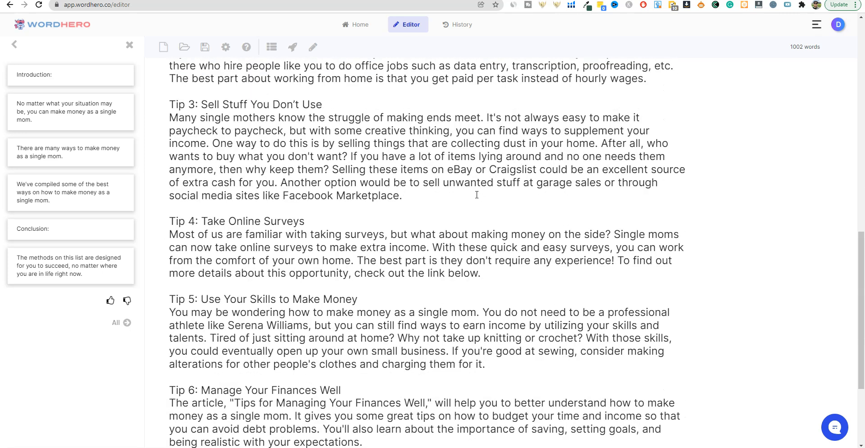
{"action": "scroll", "coordinate": [476, 195], "scroll_direction": "down", "scroll_amount": 1}
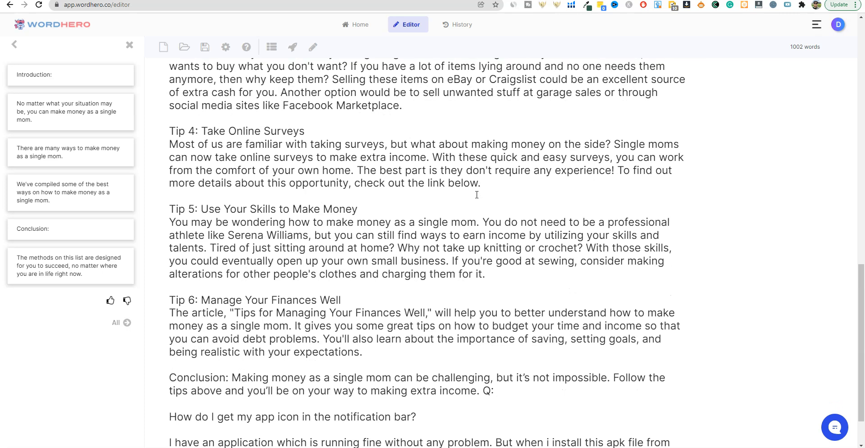
{"action": "scroll", "coordinate": [477, 194], "scroll_direction": "down", "scroll_amount": 1}
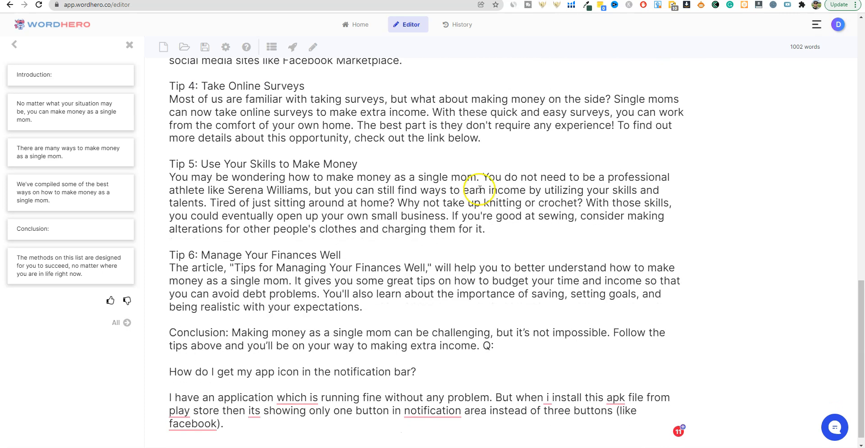
{"action": "scroll", "coordinate": [479, 189], "scroll_direction": "down", "scroll_amount": 1}
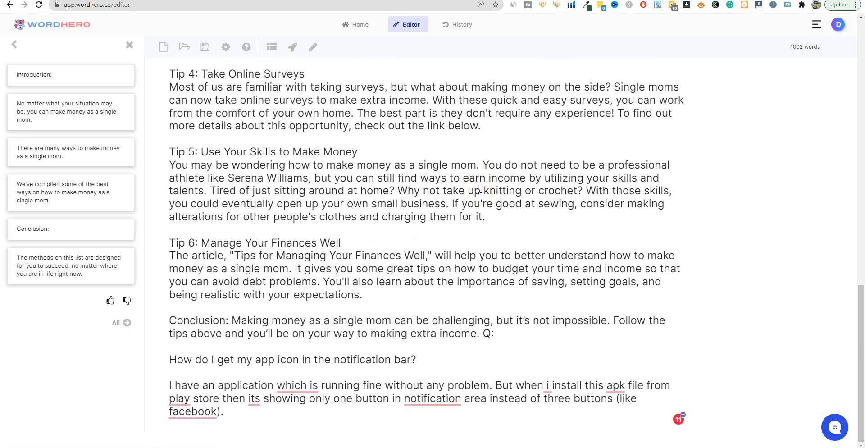
Step: Separate "Q:" from the conclusion and join it to "How do I get my app icon in the notification bar?" as its own paragraph
{"action": "left_click", "coordinate": [508, 337]}
{"action": "left_click", "coordinate": [484, 333]}
{"action": "key", "text": "Return"}
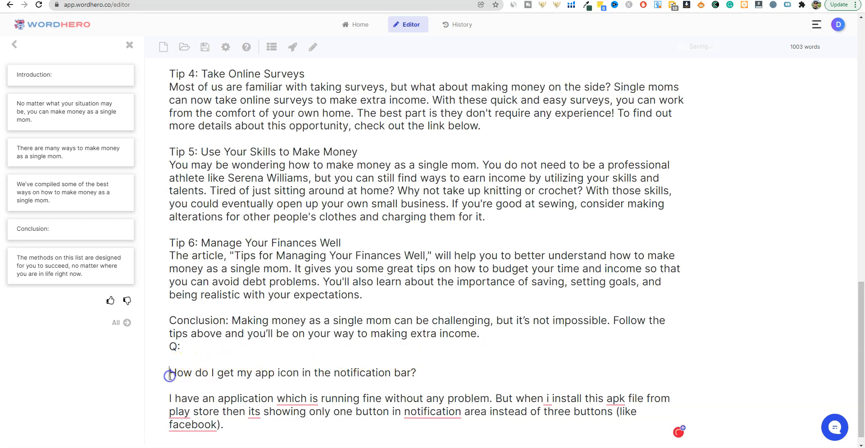
{"action": "key", "text": "BackSpace"}
{"action": "key", "text": "BackSpace"}
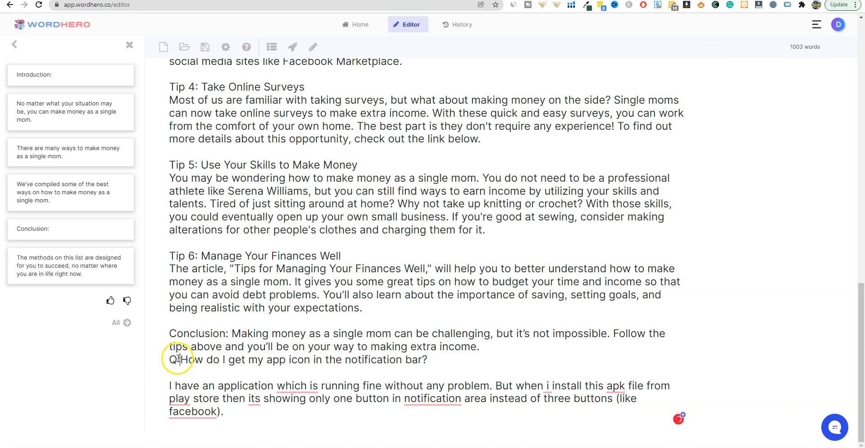
{"action": "key", "text": "Return"}
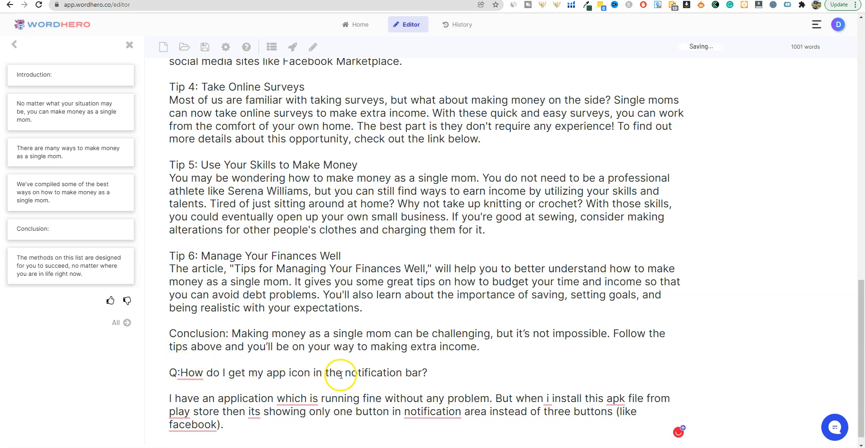
{"action": "left_click", "coordinate": [451, 370]}
{"action": "scroll", "coordinate": [451, 369], "scroll_direction": "down", "scroll_amount": 1}
{"action": "left_click_drag", "start_coordinate": [446, 359], "coordinate": [327, 358]}
{"action": "left_click", "coordinate": [431, 316]}
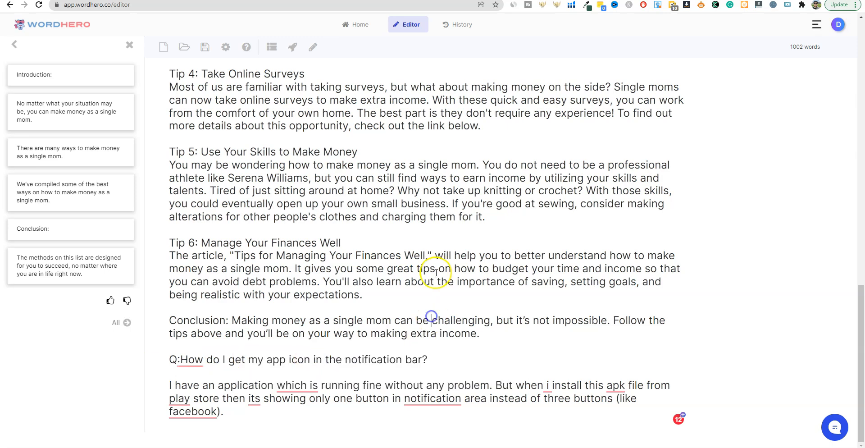
Step: Switch to the Bramework article, look it over from the title down to the conclusion for comparison, and return to the WordHero article
{"action": "scroll", "coordinate": [436, 344], "scroll_direction": "up", "scroll_amount": 15}
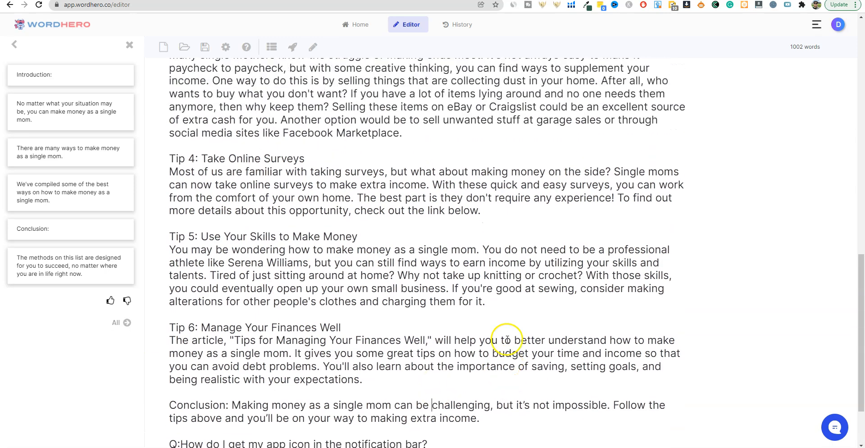
{"action": "scroll", "coordinate": [501, 330], "scroll_direction": "up", "scroll_amount": 2}
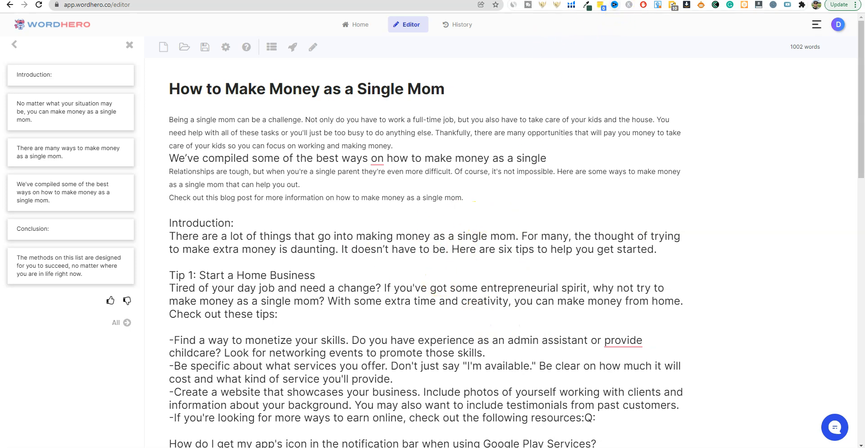
{"action": "left_click", "coordinate": [617, 1]}
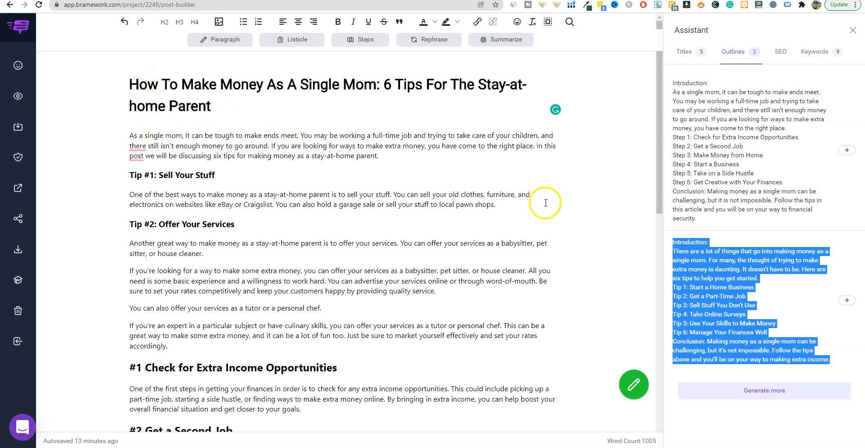
{"action": "scroll", "coordinate": [518, 260], "scroll_direction": "down", "scroll_amount": 5}
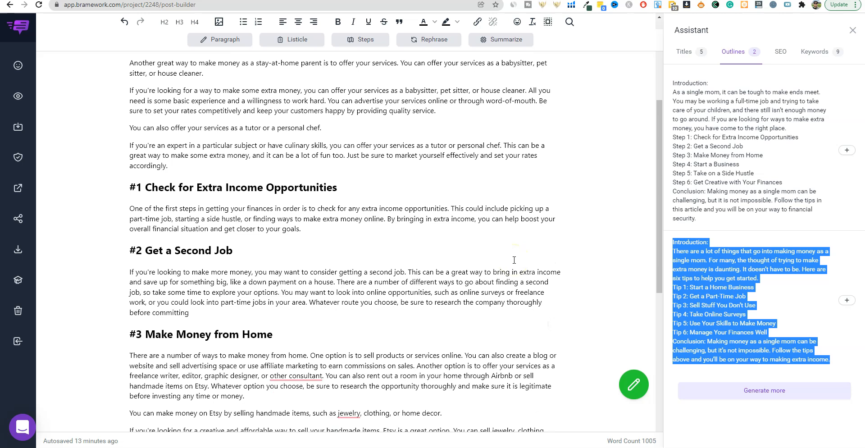
{"action": "scroll", "coordinate": [514, 260], "scroll_direction": "down", "scroll_amount": 1}
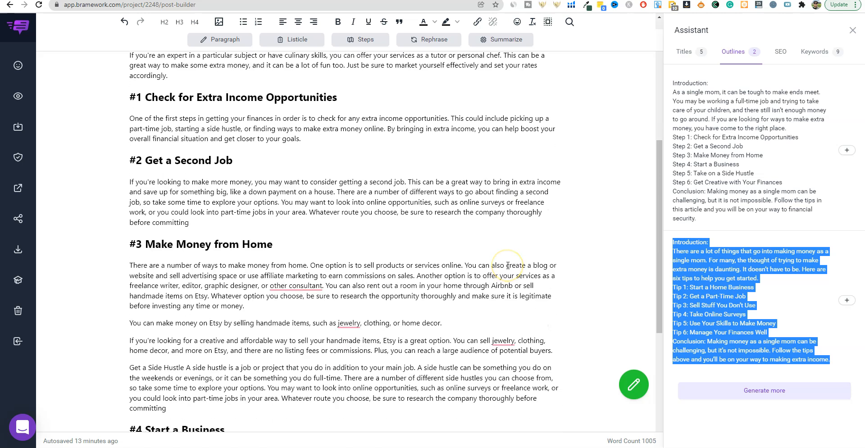
{"action": "scroll", "coordinate": [508, 266], "scroll_direction": "down", "scroll_amount": 4}
{"action": "scroll", "coordinate": [508, 265], "scroll_direction": "down", "scroll_amount": 1}
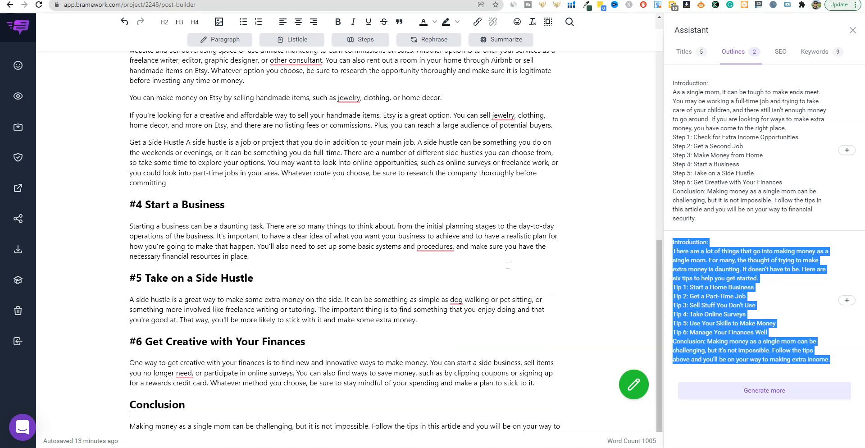
{"action": "scroll", "coordinate": [507, 266], "scroll_direction": "down", "scroll_amount": 1}
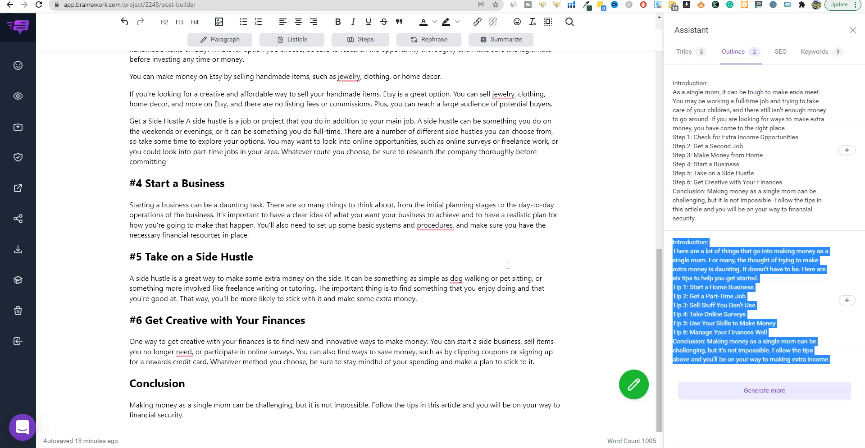
{"action": "scroll", "coordinate": [438, 251], "scroll_direction": "up", "scroll_amount": 2}
{"action": "scroll", "coordinate": [435, 242], "scroll_direction": "up", "scroll_amount": 6}
{"action": "scroll", "coordinate": [435, 242], "scroll_direction": "up", "scroll_amount": 4}
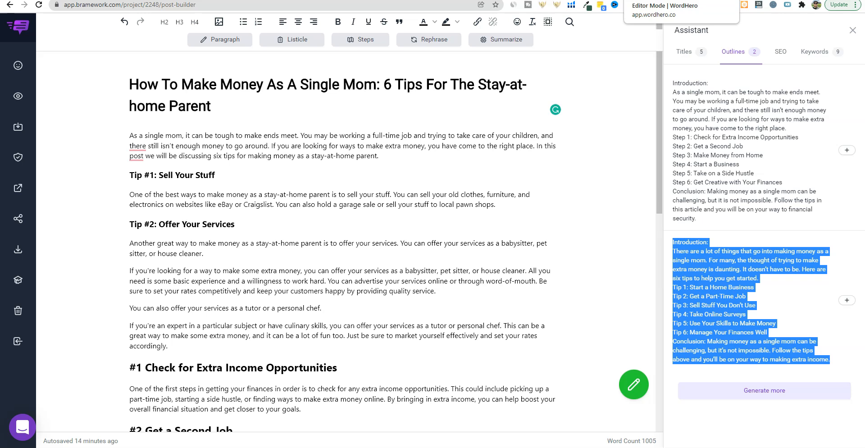
{"action": "left_click", "coordinate": [640, 1]}
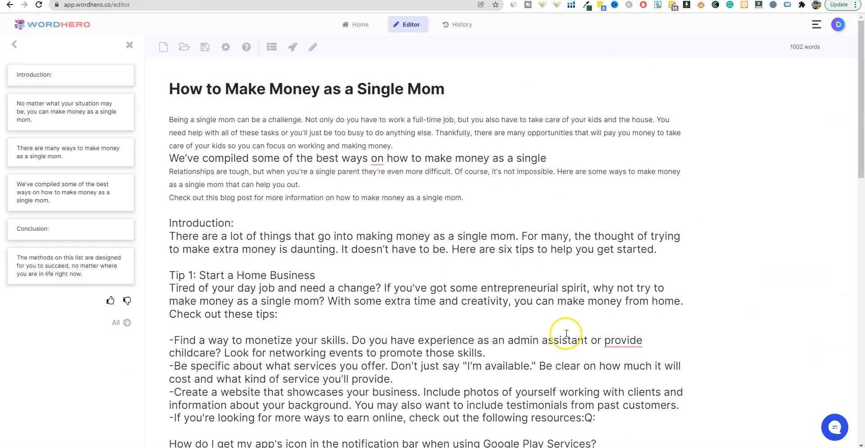